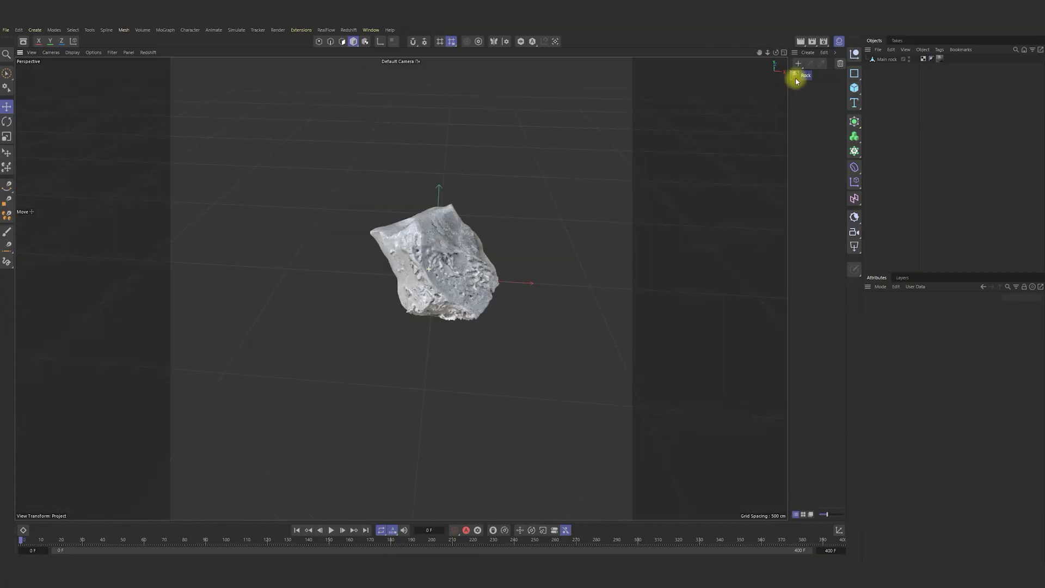
Open the Rock material in the node editor, enlarge the window and inspect the albedo texture and Color Correct nodes.
{"action": "double_click", "coordinate": [795, 76]}
{"action": "left_click_drag", "start_coordinate": [796, 74], "coordinate": [640, 77]}
{"action": "scroll", "coordinate": [452, 133], "scroll_direction": "down", "scroll_amount": 2}
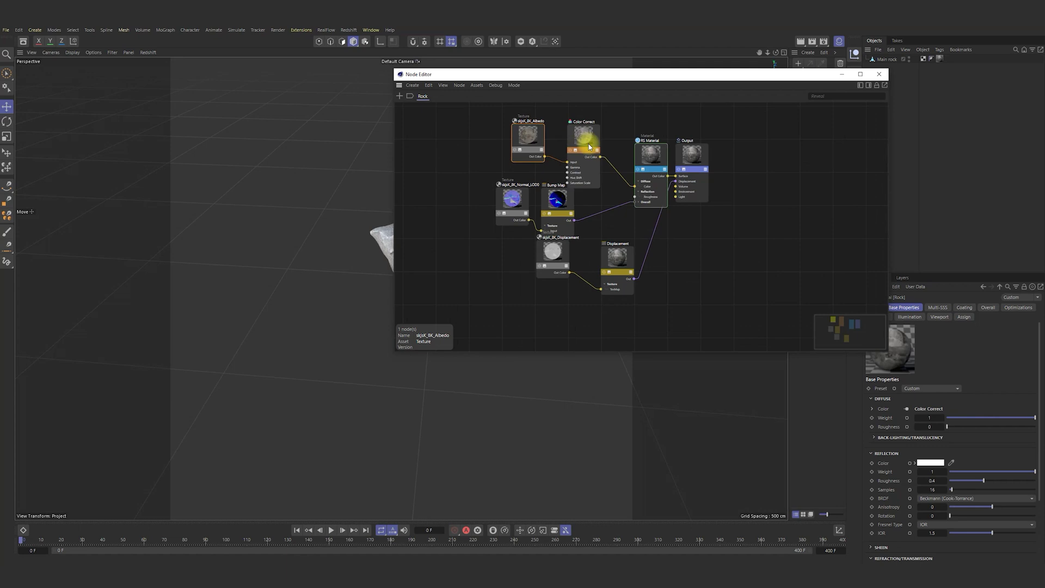
{"action": "scroll", "coordinate": [583, 139], "scroll_direction": "up", "scroll_amount": 2}
{"action": "left_click", "coordinate": [866, 86]}
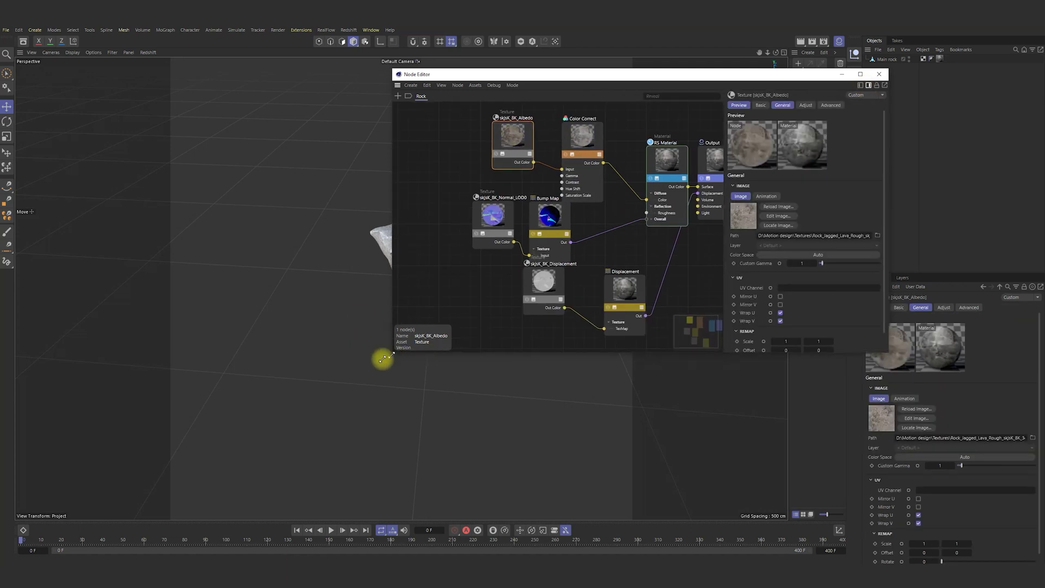
{"action": "left_click_drag", "start_coordinate": [380, 356], "coordinate": [227, 422]}
{"action": "left_click", "coordinate": [365, 150]}
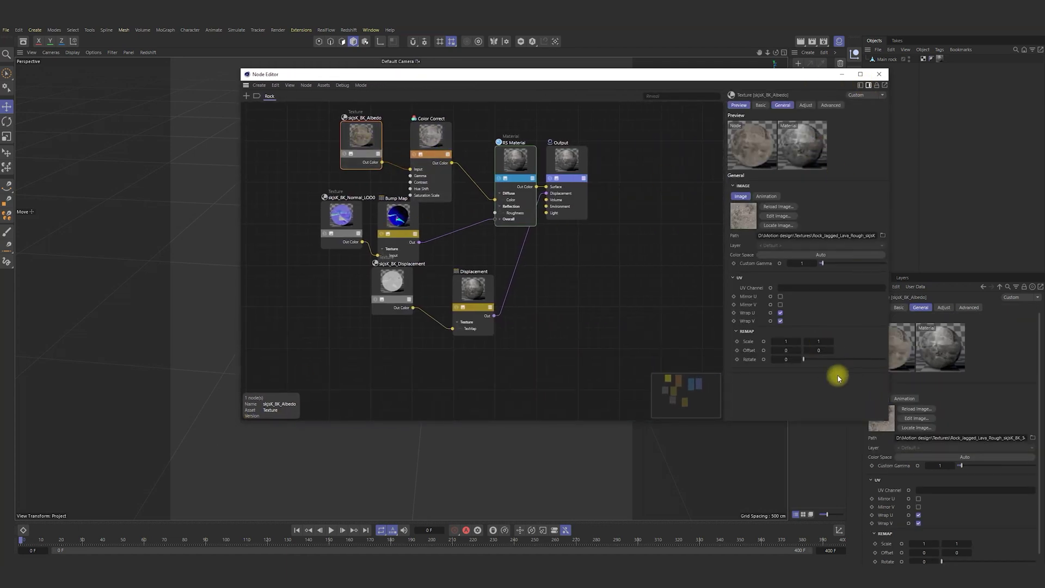
{"action": "left_click", "coordinate": [428, 138]}
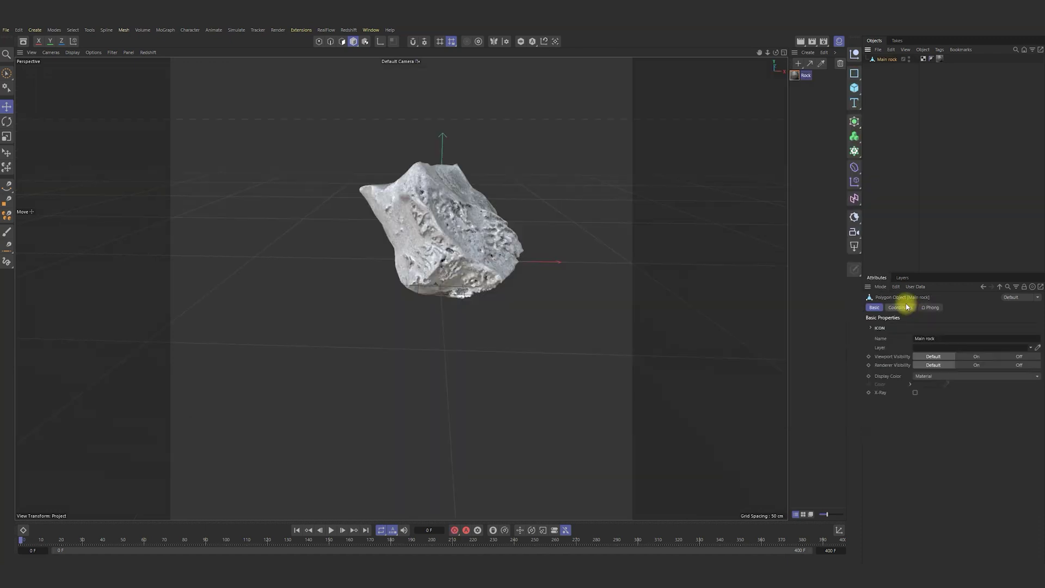
Switch the coordinate system and rotate the Main rock so that a different face points forward.
{"action": "left_click", "coordinate": [900, 307]}
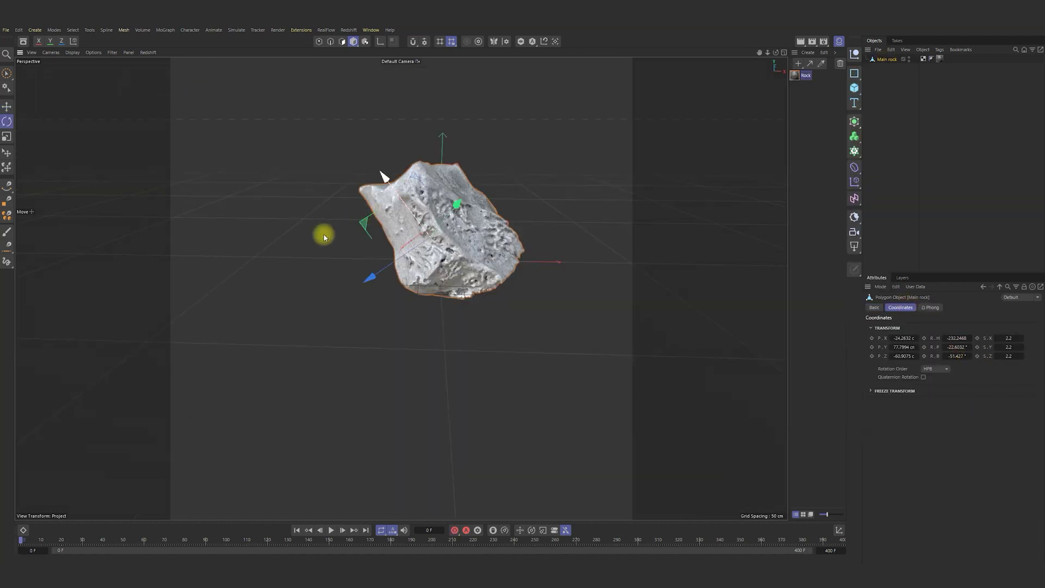
{"action": "left_click", "coordinate": [73, 41]}
{"action": "left_click_drag", "start_coordinate": [456, 243], "coordinate": [285, 243]}
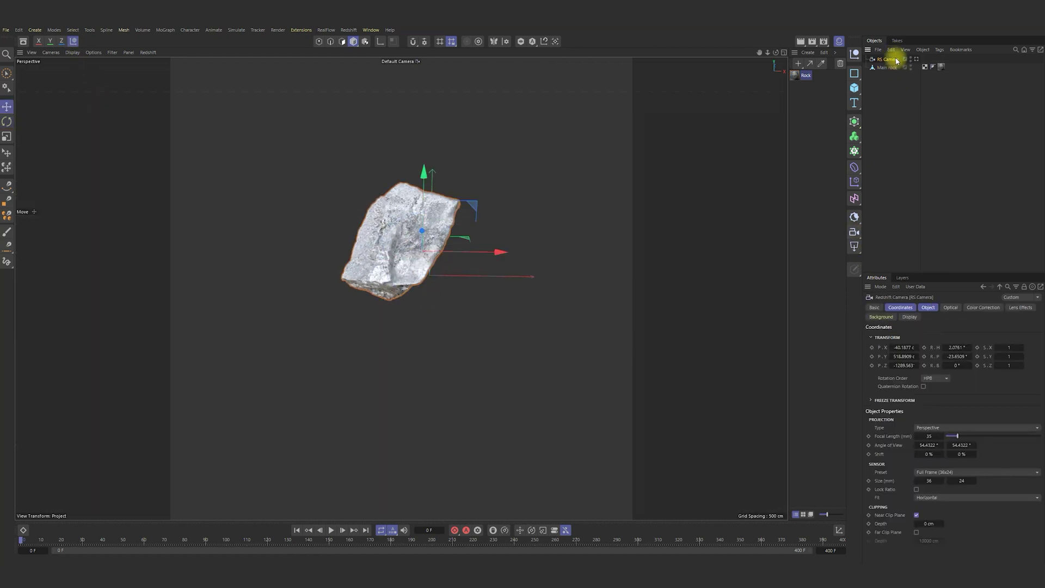
Show the Grid, Diagonal, Golden Section and Crosshair composition guides on the RS Camera, and frame the rock through that camera.
{"action": "left_click", "coordinate": [894, 59]}
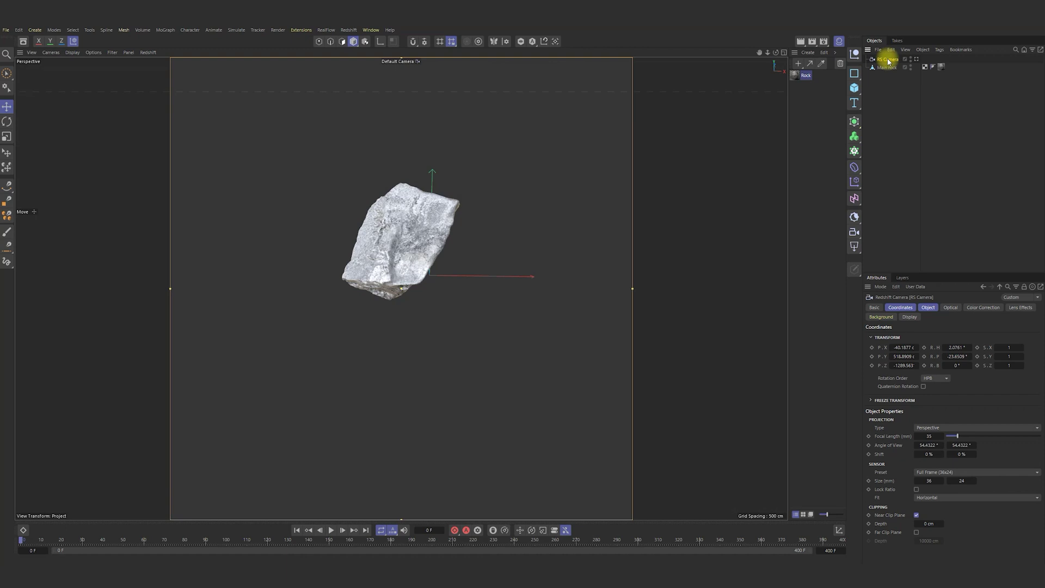
{"action": "left_click", "coordinate": [909, 317]}
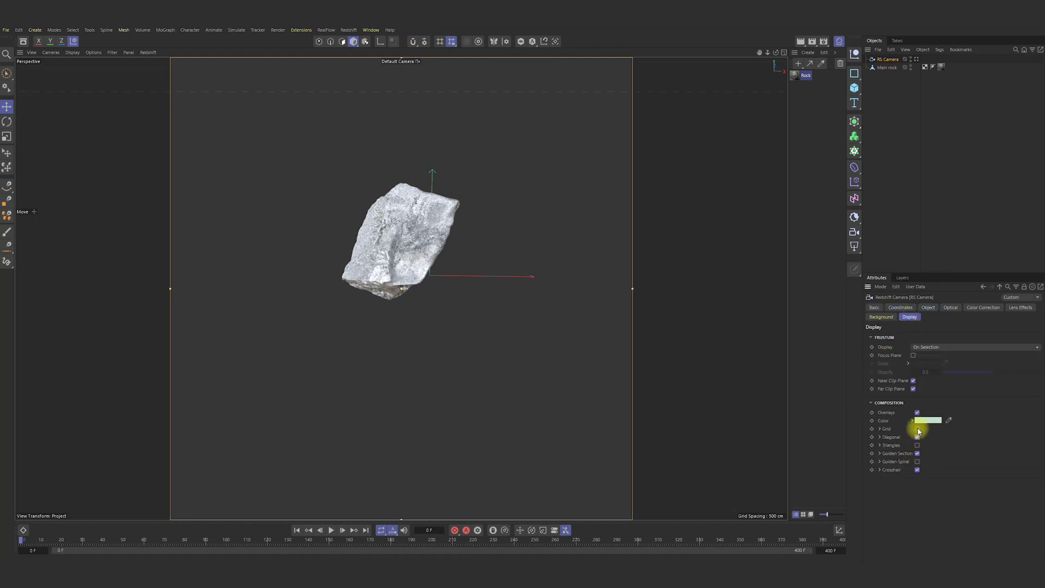
{"action": "left_click", "coordinate": [916, 59]}
{"action": "middle_click_drag", "start_coordinate": [389, 262], "coordinate": [383, 295], "text": "alt"}
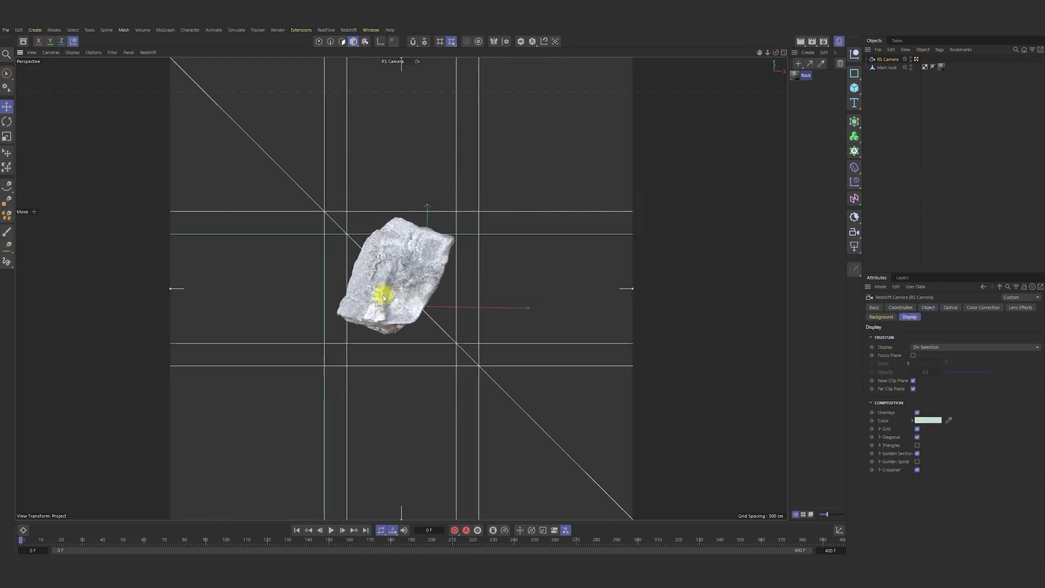
{"action": "middle_click_drag", "start_coordinate": [383, 295], "coordinate": [373, 307], "text": "alt"}
Add a Protection tag to the RS Camera and return to the default camera view.
{"action": "right_click", "coordinate": [894, 59]}
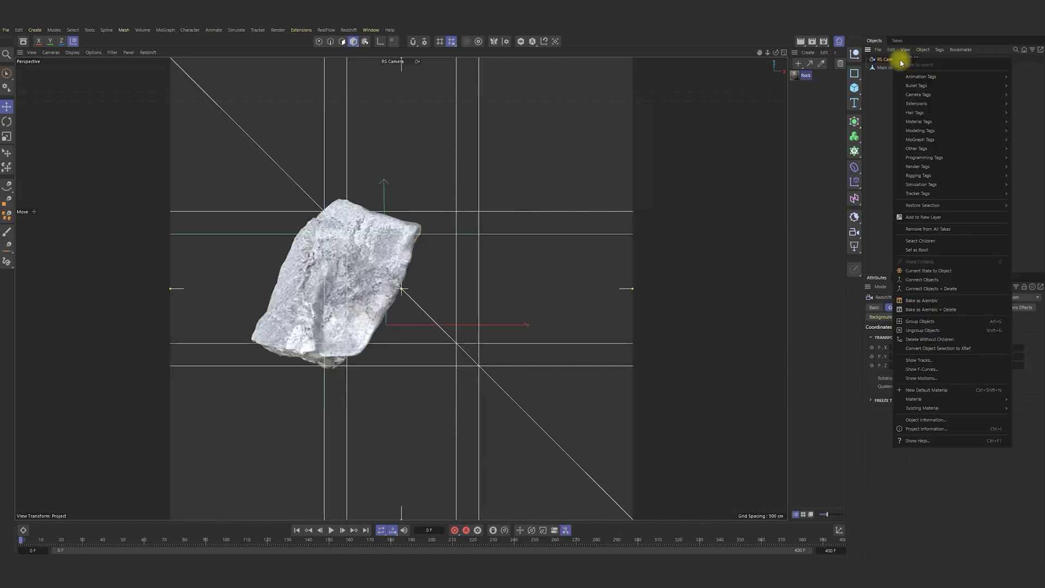
{"action": "type", "text": "pro"}
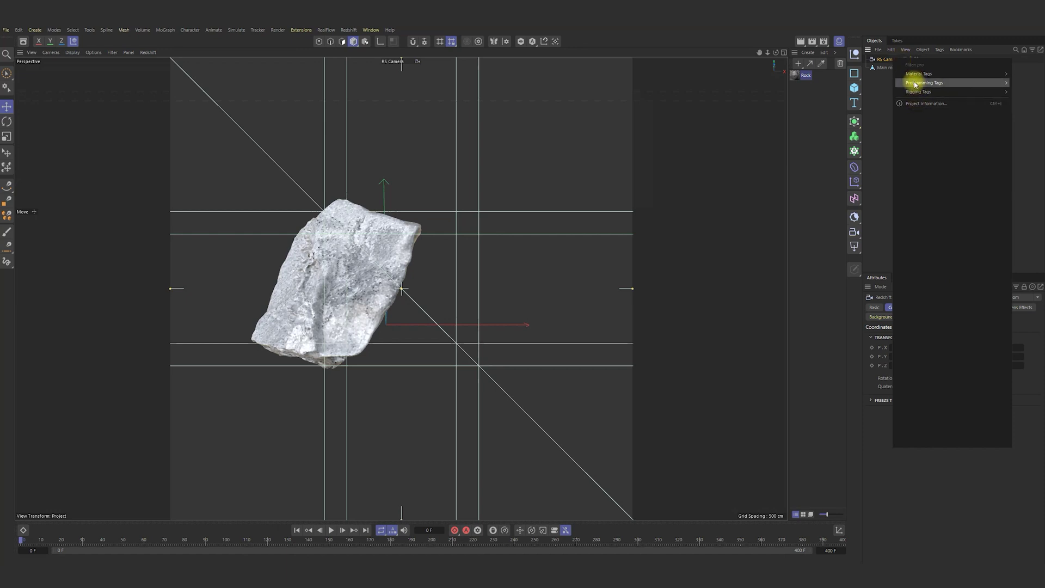
{"action": "mouse_move", "coordinate": [914, 93]}
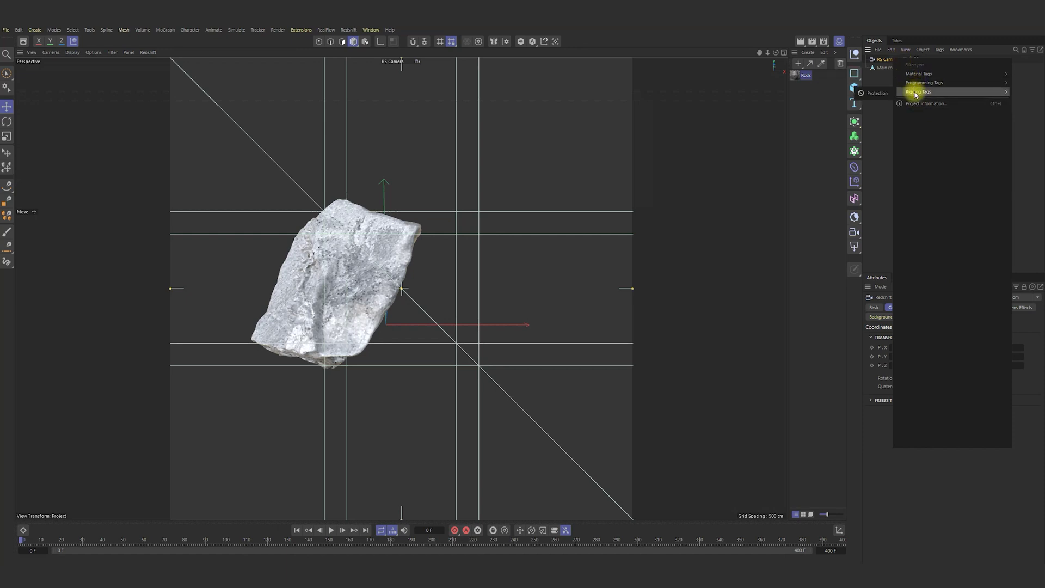
{"action": "left_click", "coordinate": [877, 92]}
{"action": "left_click", "coordinate": [908, 133]}
{"action": "left_click", "coordinate": [917, 59]}
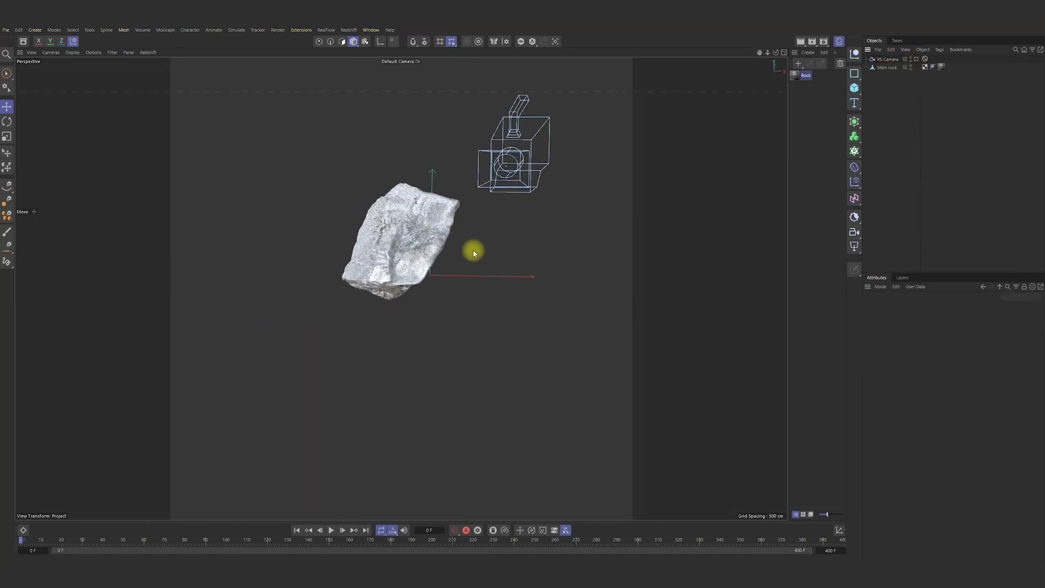
Add a plane to the scene, and display the viewport with wireframe lines over the shading and textures hidden.
{"action": "left_click_drag", "start_coordinate": [386, 275], "coordinate": [425, 284], "text": "alt"}
{"action": "left_click", "coordinate": [863, 98]}
{"action": "left_click", "coordinate": [893, 131]}
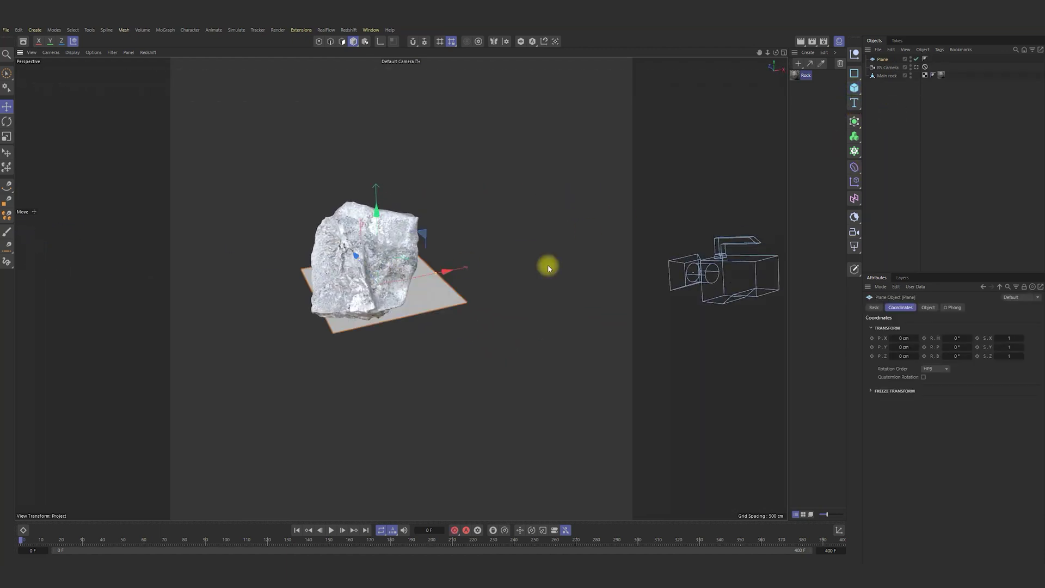
{"action": "key", "text": "n"}
{"action": "key", "text": "b"}
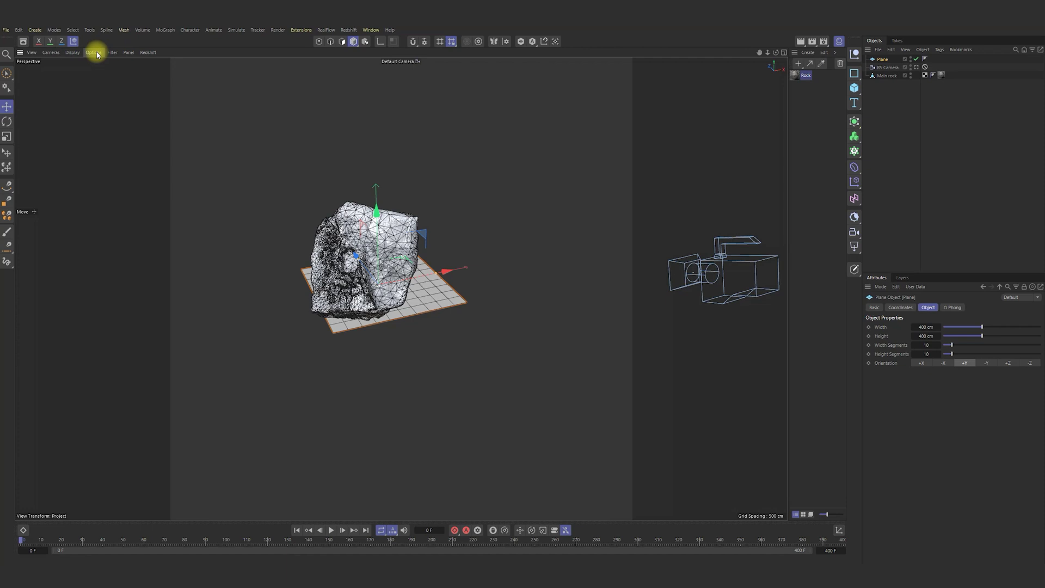
{"action": "left_click", "coordinate": [97, 54]}
{"action": "left_click", "coordinate": [105, 217]}
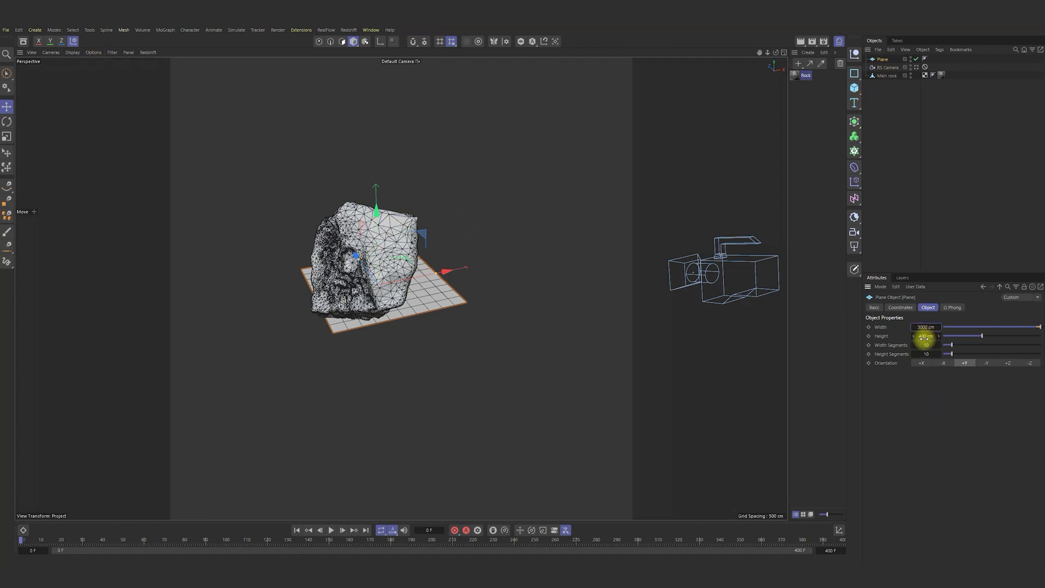
Set the plane's width and height to 3000 cm with 150 segments in each direction, and rename it BG.
{"action": "key", "text": "Tab"}
{"action": "type", "text": "150"}
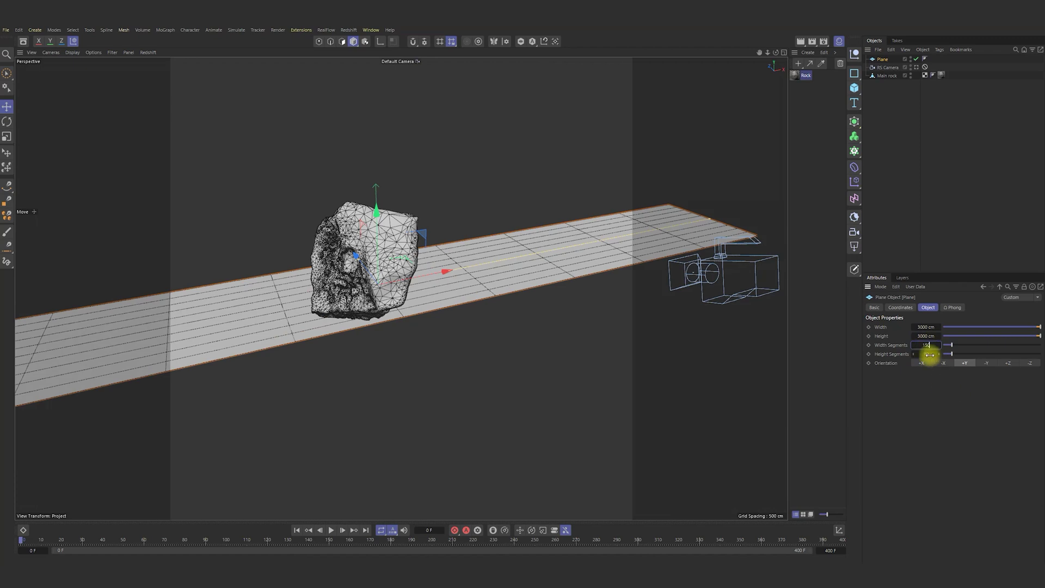
{"action": "key", "text": "Tab"}
{"action": "type", "text": "150"}
{"action": "key", "text": "Return"}
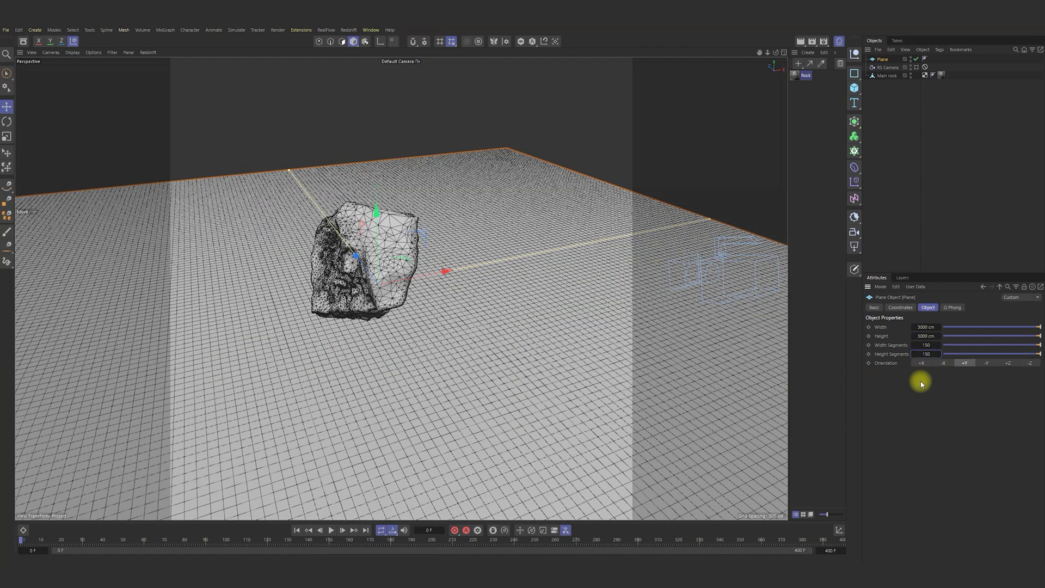
{"action": "double_click", "coordinate": [883, 60]}
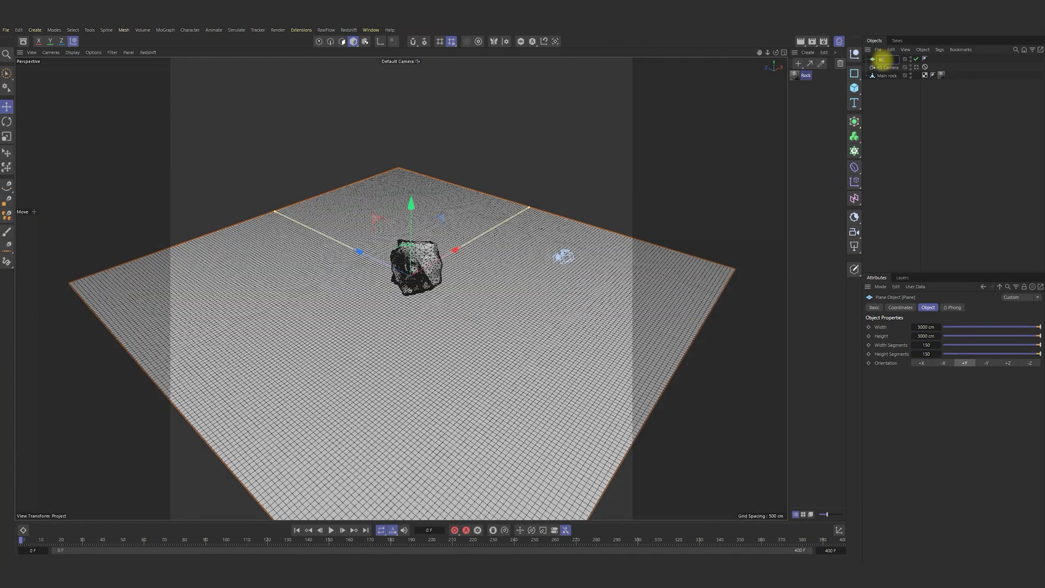
{"action": "left_click", "coordinate": [903, 113]}
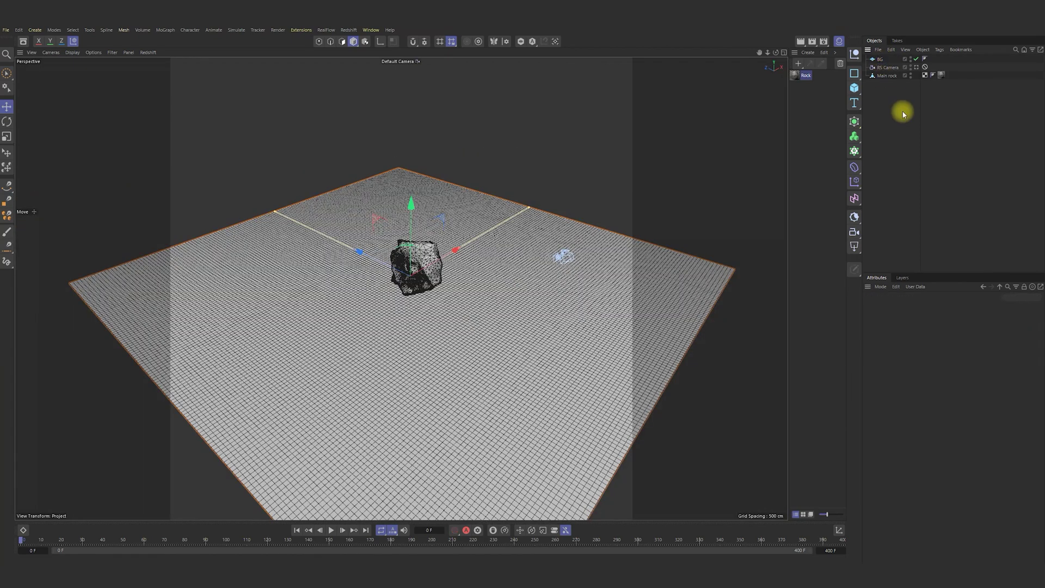
Add a Bend deformer as a child of BG and set its heading and bank rotation to 90° each.
{"action": "left_click", "coordinate": [877, 60]}
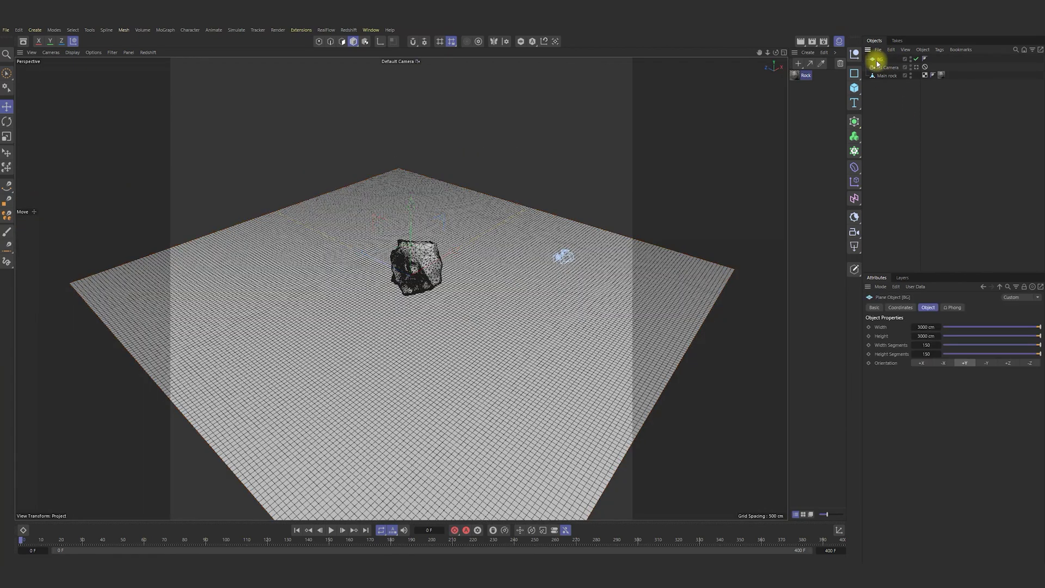
{"action": "left_click", "coordinate": [861, 176]}
{"action": "left_click", "coordinate": [889, 187], "text": "shift"}
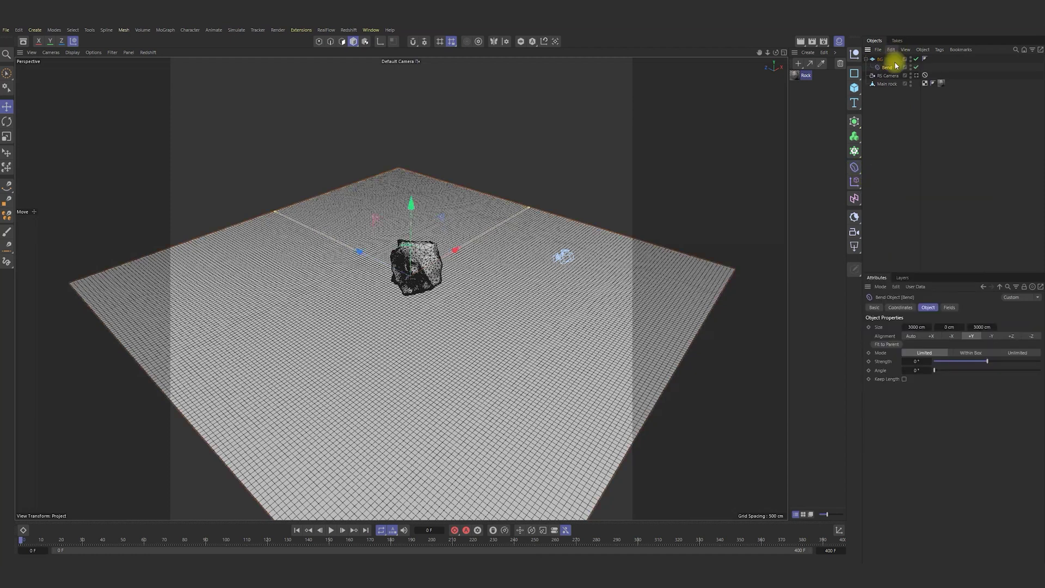
{"action": "left_click", "coordinate": [901, 307]}
{"action": "left_click", "coordinate": [957, 338]}
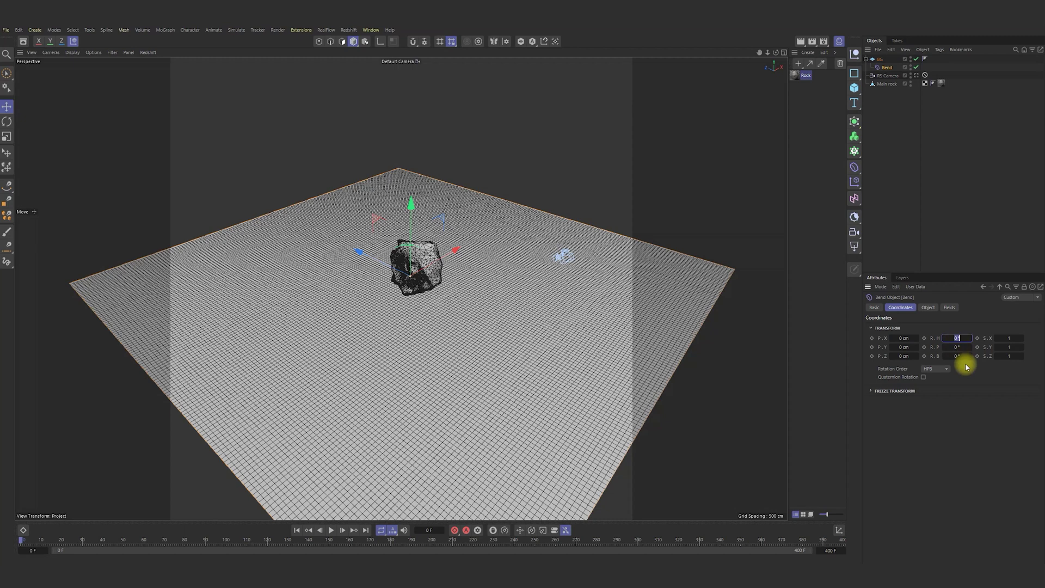
{"action": "type", "text": "90"}
{"action": "key", "text": "Tab"}
{"action": "key", "text": "Tab"}
{"action": "type", "text": "90"}
Set the Bend strength to -90° and adjust the deformer's Y size to curve BG into a smooth backdrop.
{"action": "left_click", "coordinate": [928, 307]}
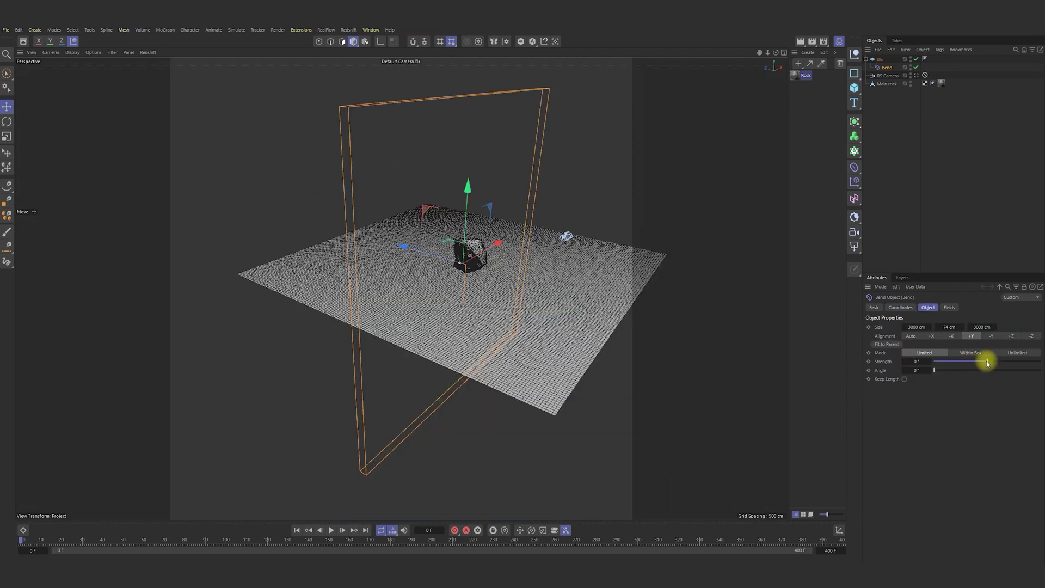
{"action": "left_click_drag", "start_coordinate": [987, 362], "coordinate": [973, 362]}
{"action": "type", "text": "-90"}
{"action": "key", "text": "Return"}
{"action": "right_click_drag", "start_coordinate": [617, 308], "coordinate": [318, 223], "text": "alt"}
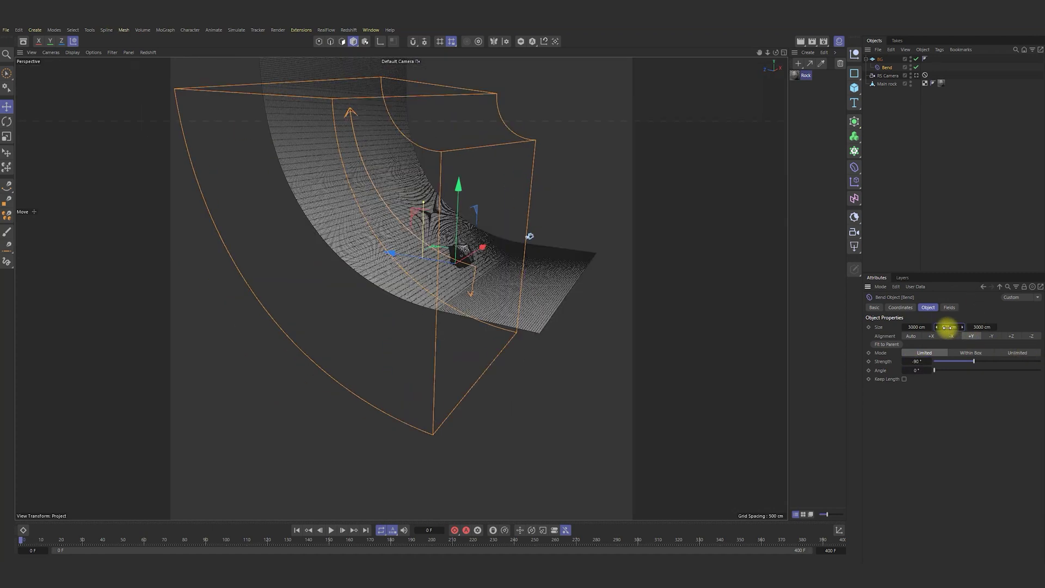
{"action": "left_click_drag", "start_coordinate": [947, 328], "coordinate": [913, 329]}
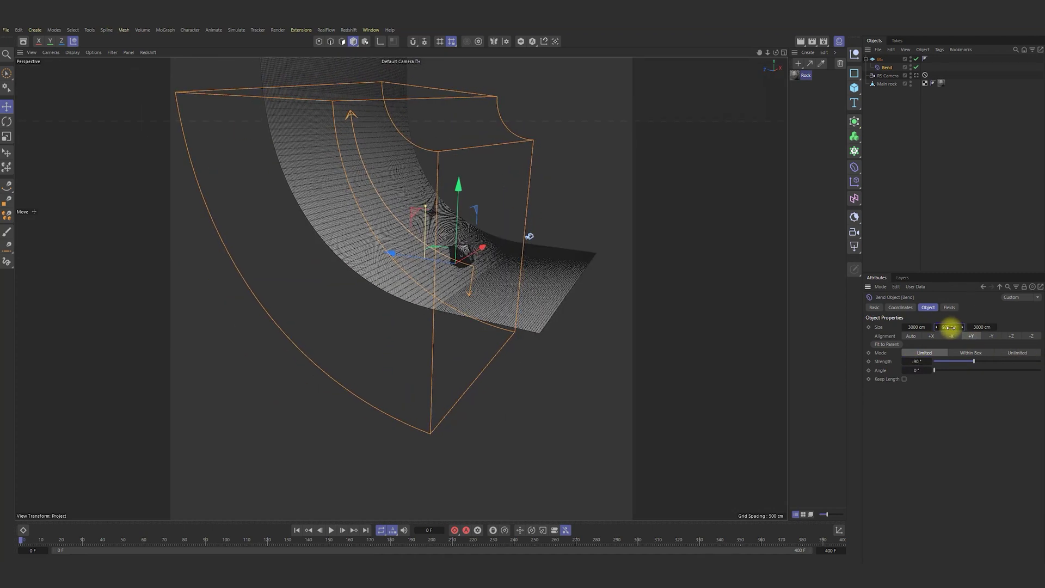
Add a sphere and move it out of the rock, placing it beside the rock above the backdrop floor.
{"action": "left_click", "coordinate": [875, 60]}
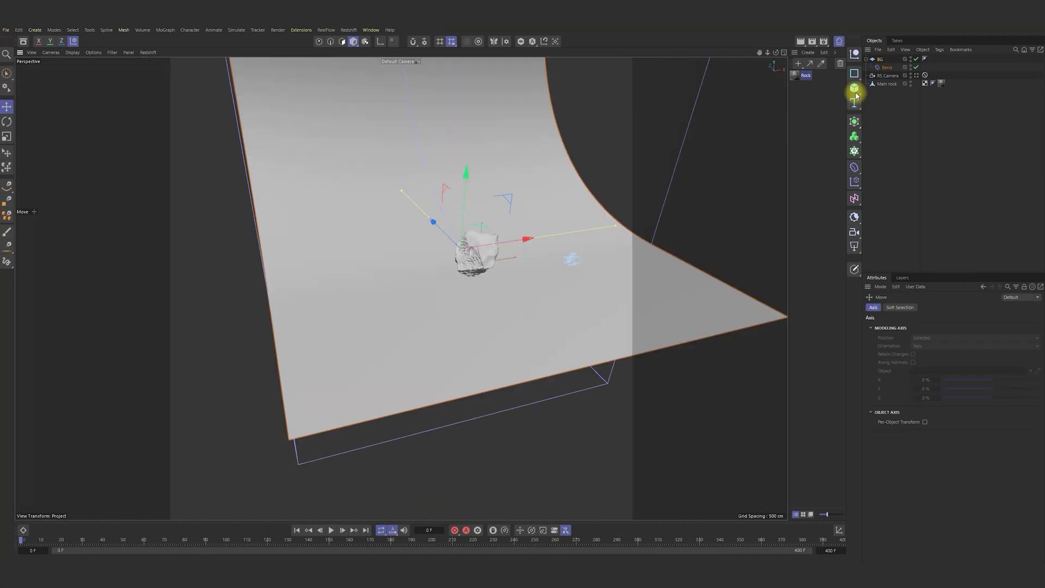
{"action": "left_click", "coordinate": [854, 89]}
{"action": "left_click", "coordinate": [937, 138]}
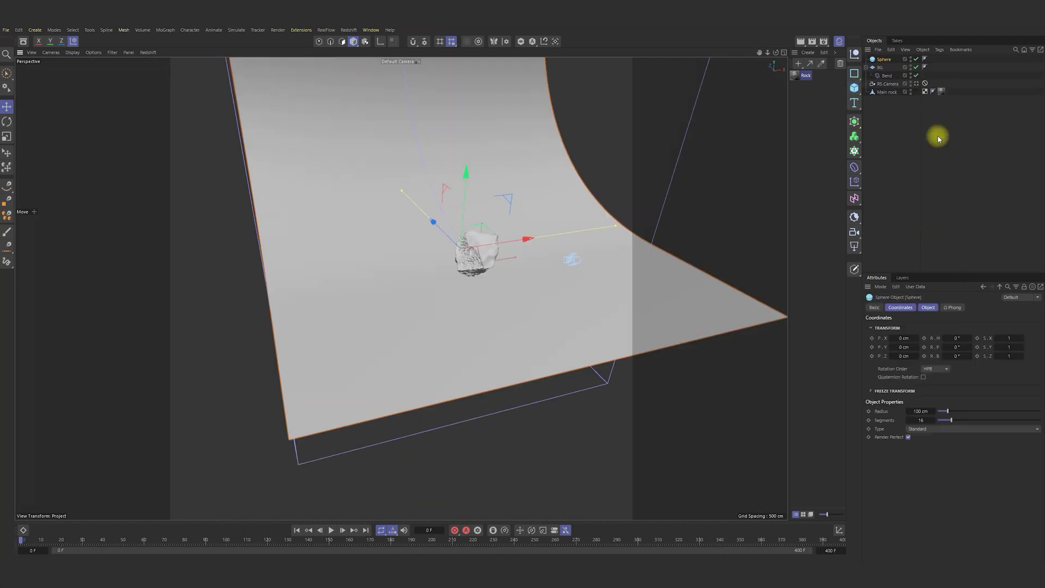
{"action": "scroll", "coordinate": [484, 244], "scroll_direction": "up", "scroll_amount": 3}
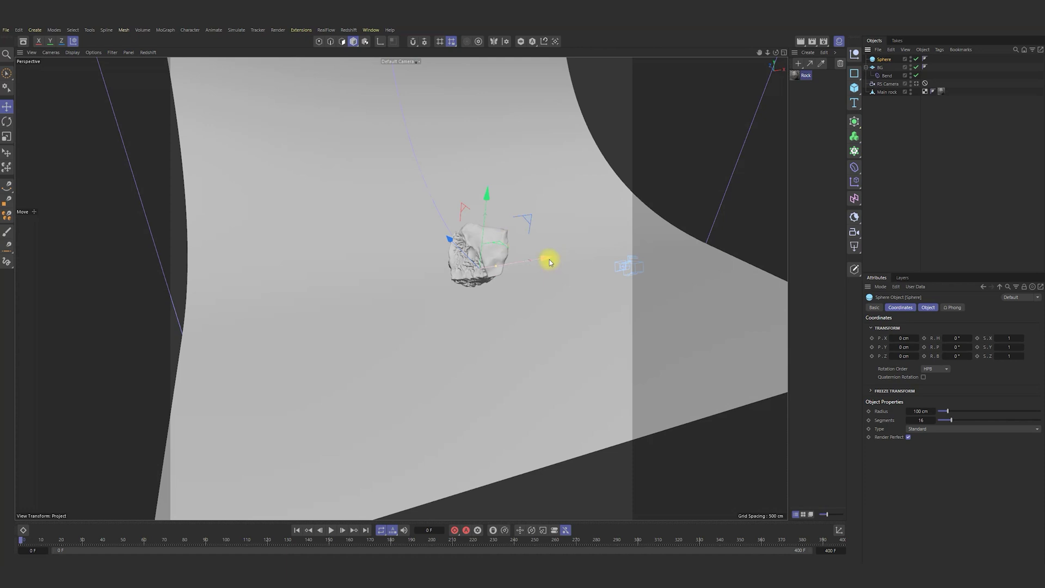
{"action": "left_click_drag", "start_coordinate": [550, 259], "coordinate": [597, 250]}
{"action": "left_click_drag", "start_coordinate": [543, 186], "coordinate": [545, 158]}
{"action": "scroll", "coordinate": [485, 262], "scroll_direction": "up", "scroll_amount": 4}
{"action": "left_click_drag", "start_coordinate": [489, 243], "coordinate": [436, 238], "text": "alt"}
{"action": "left_click_drag", "start_coordinate": [716, 273], "coordinate": [646, 376]}
Show wireframe lines and set the sphere to a 150 cm radius, Hexahedron type and 128 segments.
{"action": "left_click", "coordinate": [928, 308]}
{"action": "key", "text": "n"}
{"action": "key", "text": "b"}
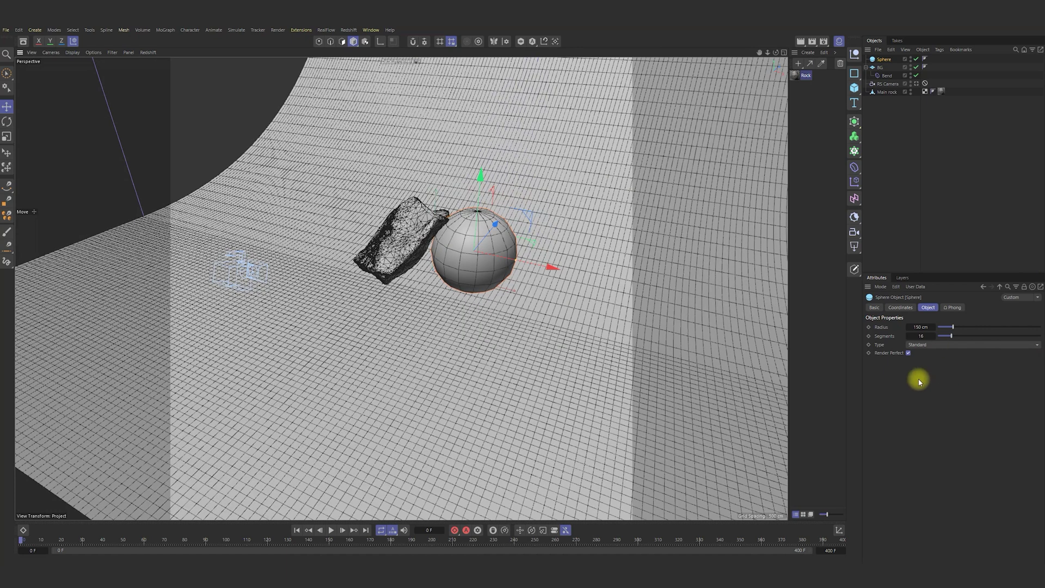
{"action": "left_click", "coordinate": [926, 344]}
{"action": "left_click", "coordinate": [935, 381]}
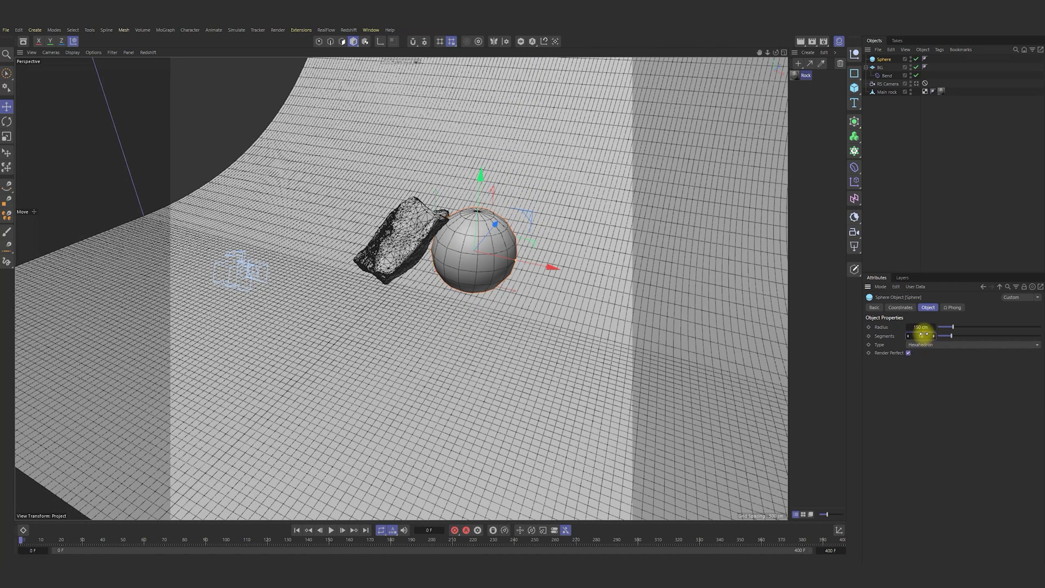
{"action": "type", "text": "128"}
{"action": "key", "text": "Return"}
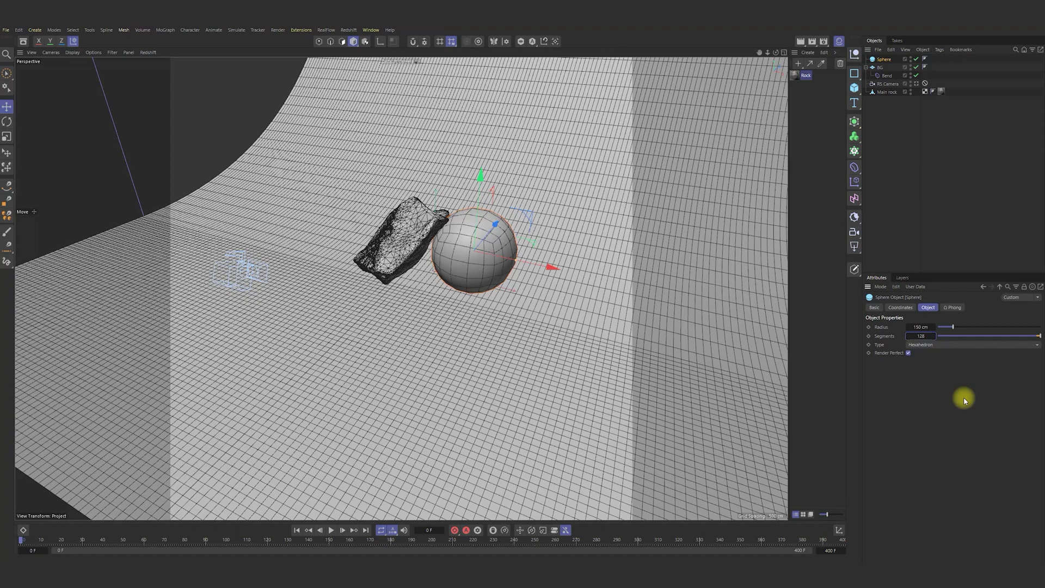
Nudge the sphere along its X axis so that it rests against the rock's upper corner.
{"action": "left_click_drag", "start_coordinate": [478, 294], "coordinate": [493, 272], "text": "alt"}
{"action": "left_click_drag", "start_coordinate": [544, 245], "coordinate": [547, 247]}
{"action": "right_click_drag", "start_coordinate": [548, 250], "coordinate": [390, 168], "text": "alt"}
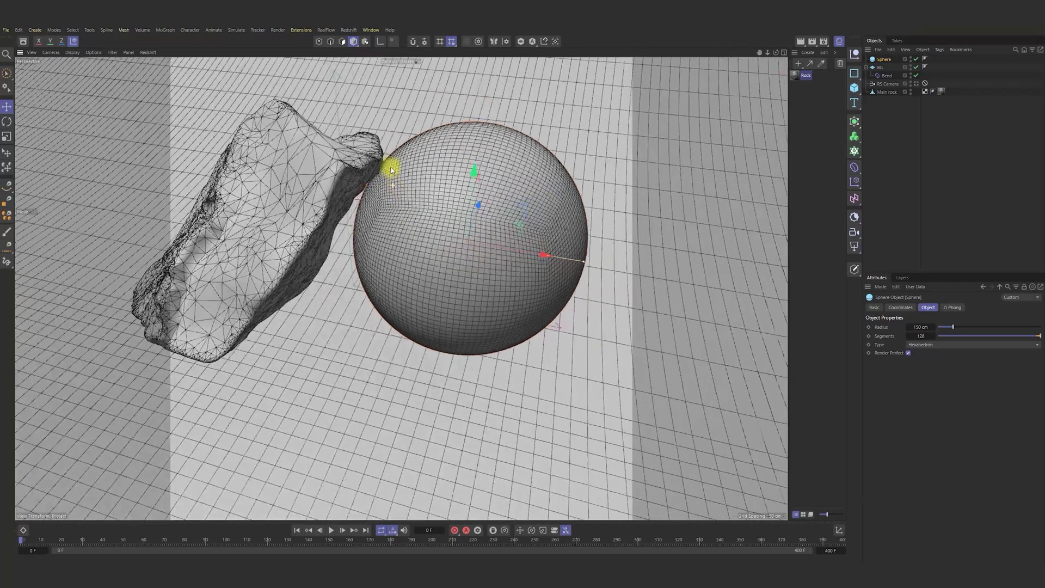
Wrap the sphere in a Volume Builder and put that builder inside a Volume Mesher.
{"action": "left_click", "coordinate": [854, 136]}
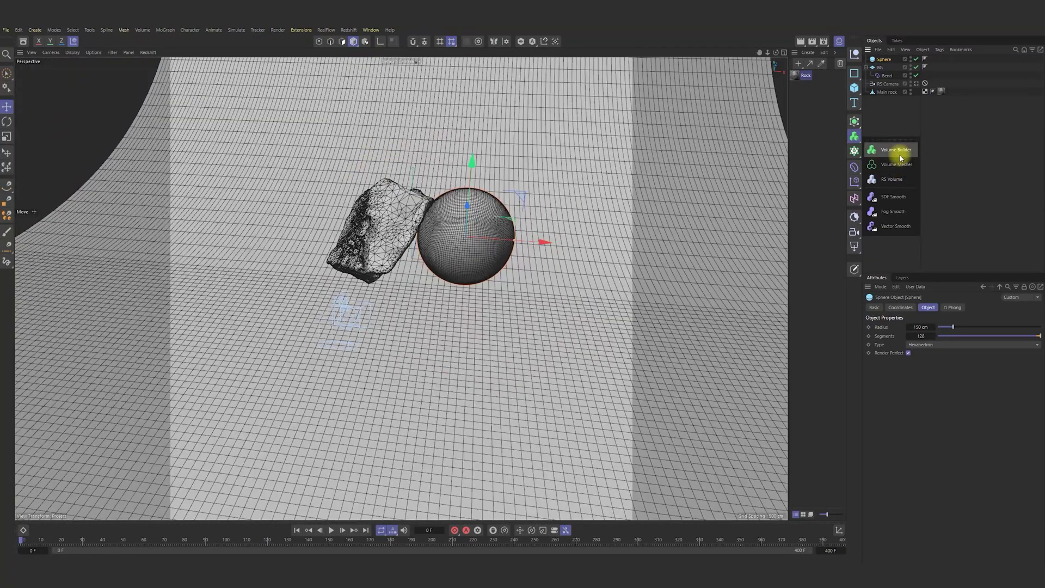
{"action": "left_click", "coordinate": [877, 152], "text": "alt"}
{"action": "left_click_drag", "start_coordinate": [877, 154], "coordinate": [896, 164], "text": "alt"}
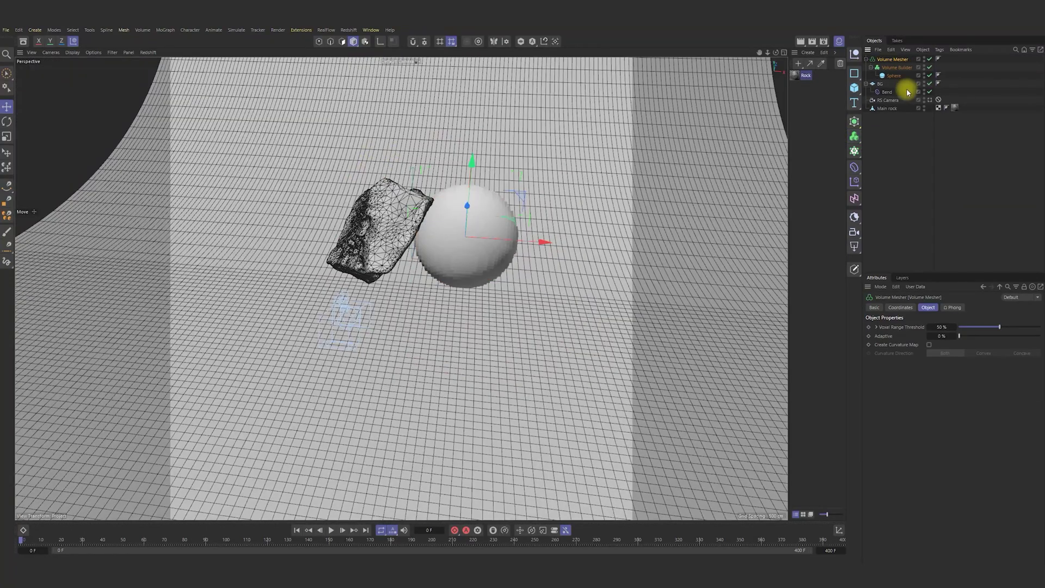
Set the Volume Builder's voxel size to 2 cm and the Volume Mesher's adaptive value to 0.4 %.
{"action": "left_click", "coordinate": [896, 68]}
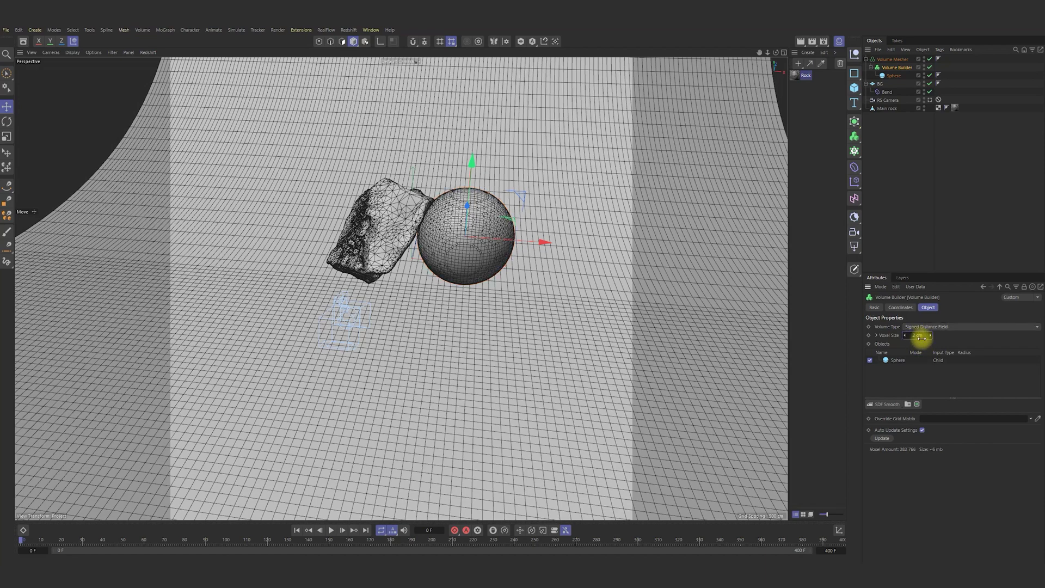
{"action": "right_click_drag", "start_coordinate": [486, 244], "coordinate": [631, 242], "text": "alt"}
{"action": "left_click", "coordinate": [892, 59]}
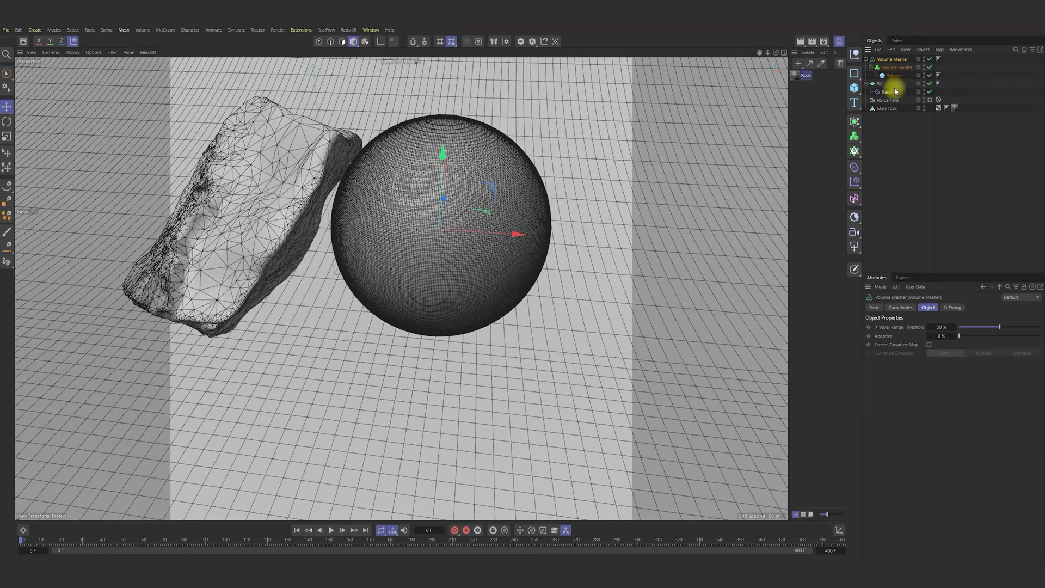
{"action": "left_click_drag", "start_coordinate": [956, 340], "coordinate": [959, 337]}
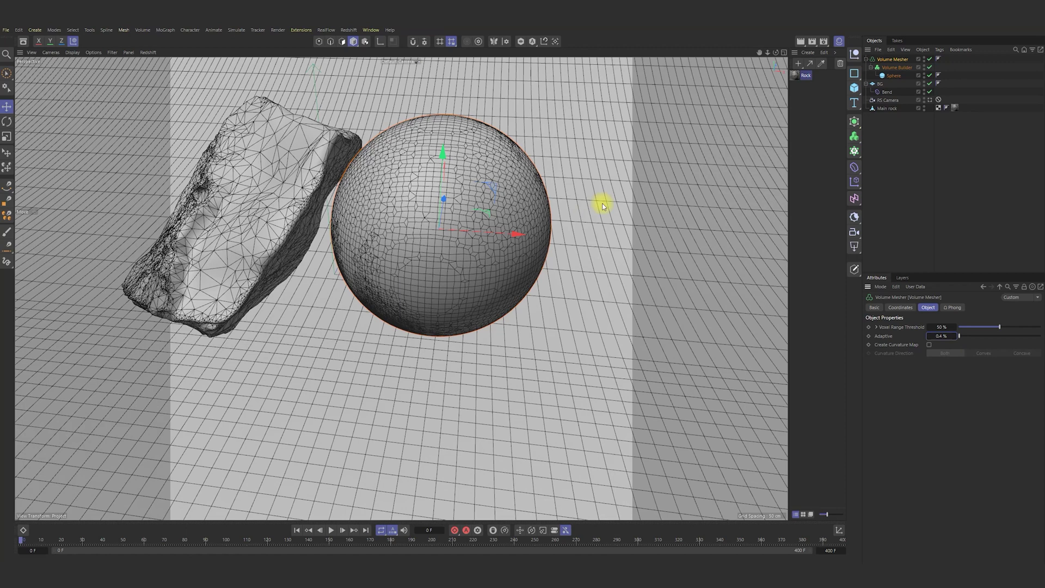
{"action": "left_click", "coordinate": [894, 68]}
{"action": "left_click", "coordinate": [897, 362]}
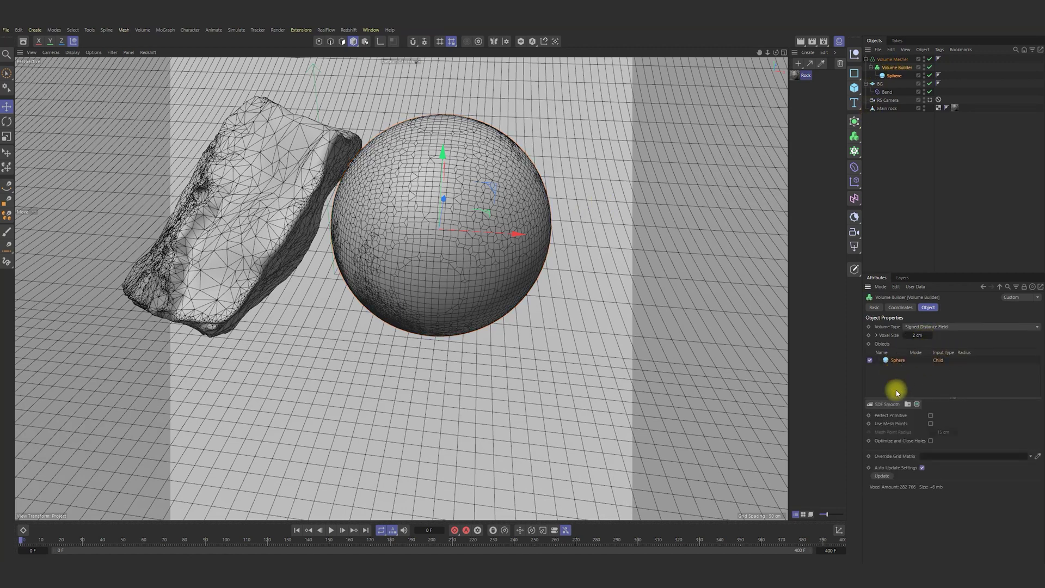
Add a Displacer deformer to the sphere and disable the Volume Builder and Volume Mesher.
{"action": "left_click", "coordinate": [894, 76]}
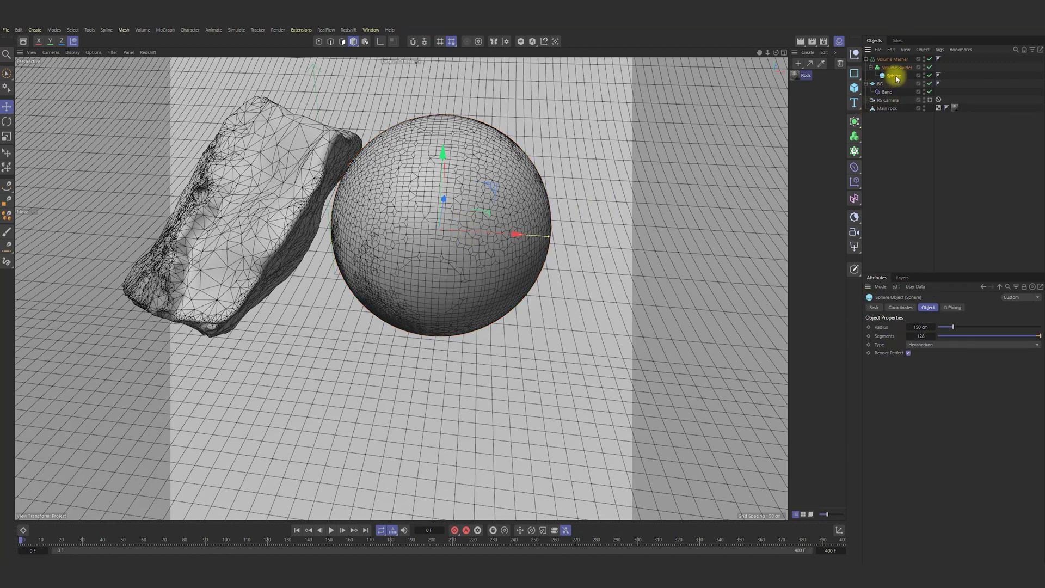
{"action": "left_click", "coordinate": [856, 171]}
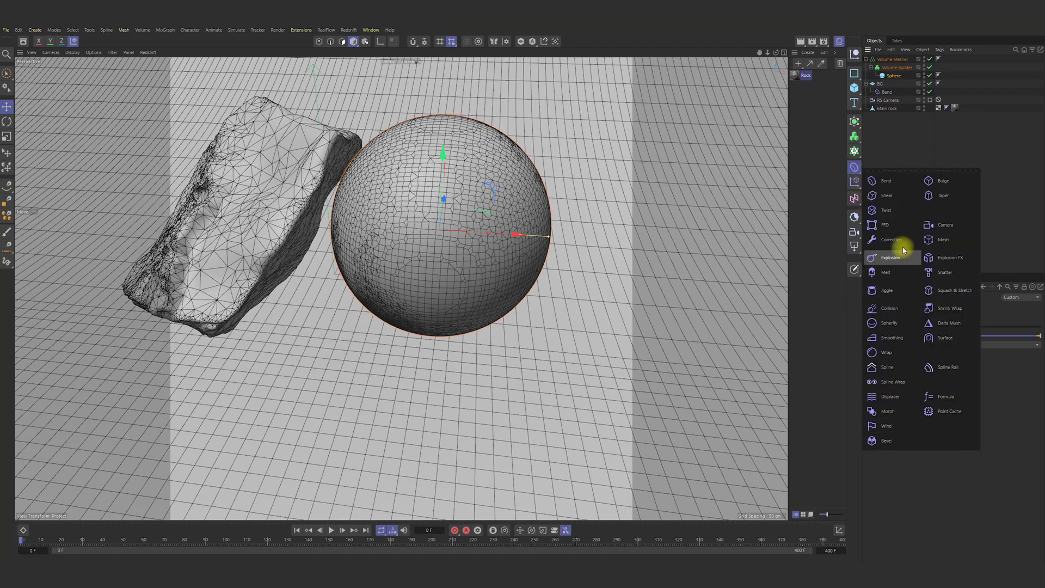
{"action": "left_click", "coordinate": [890, 396]}
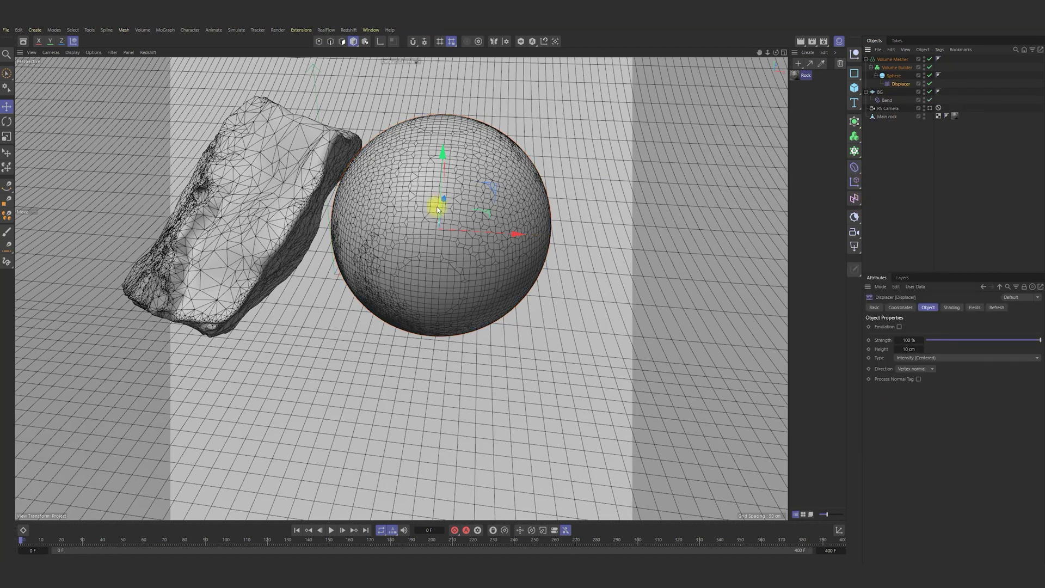
{"action": "left_click", "coordinate": [929, 67]}
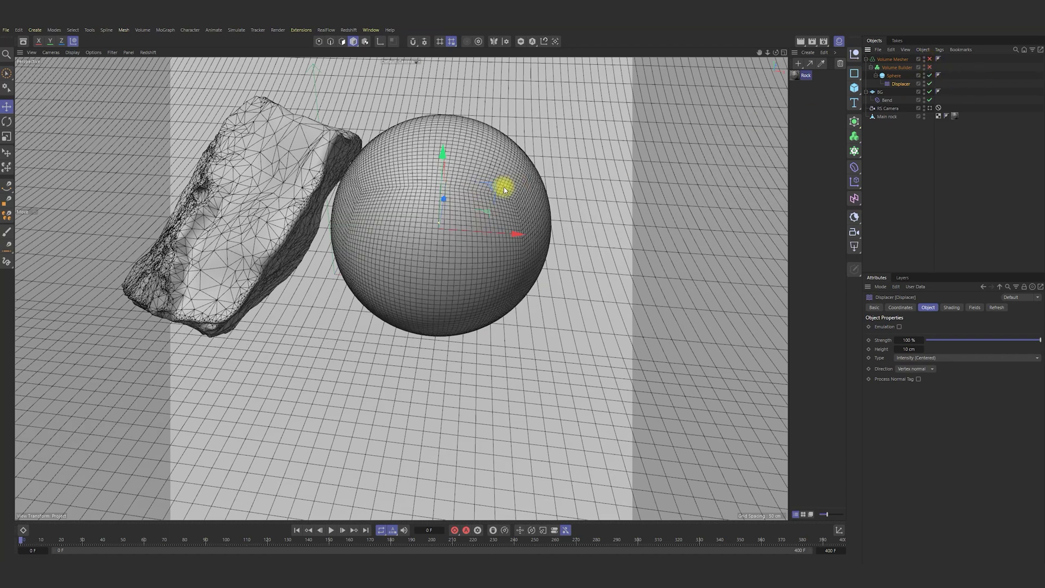
Assign a Noise shader to the Displacer as its custom displacement shader.
{"action": "left_click", "coordinate": [952, 307]}
{"action": "left_click", "coordinate": [899, 327]}
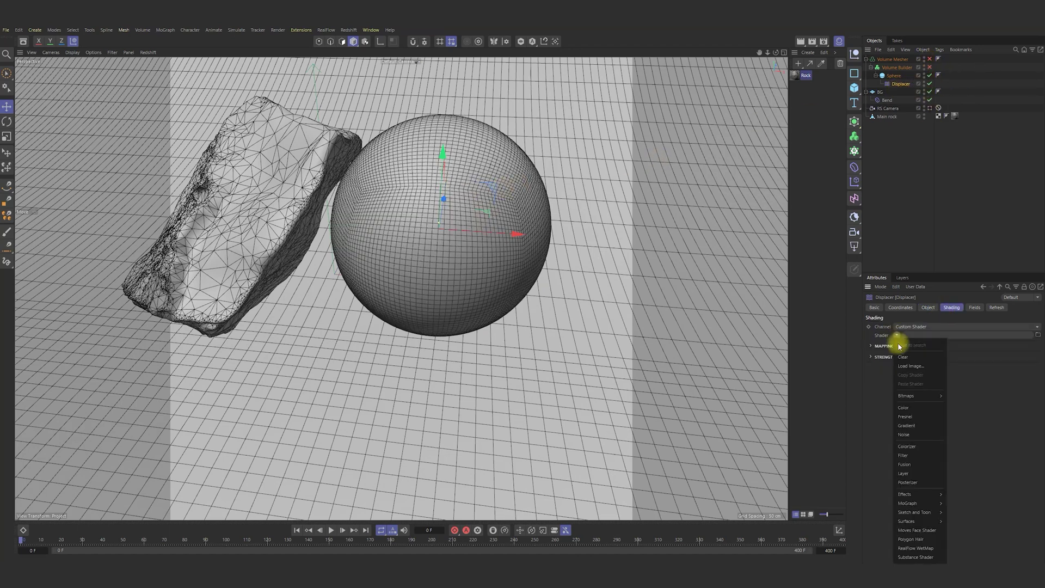
{"action": "left_click", "coordinate": [921, 435]}
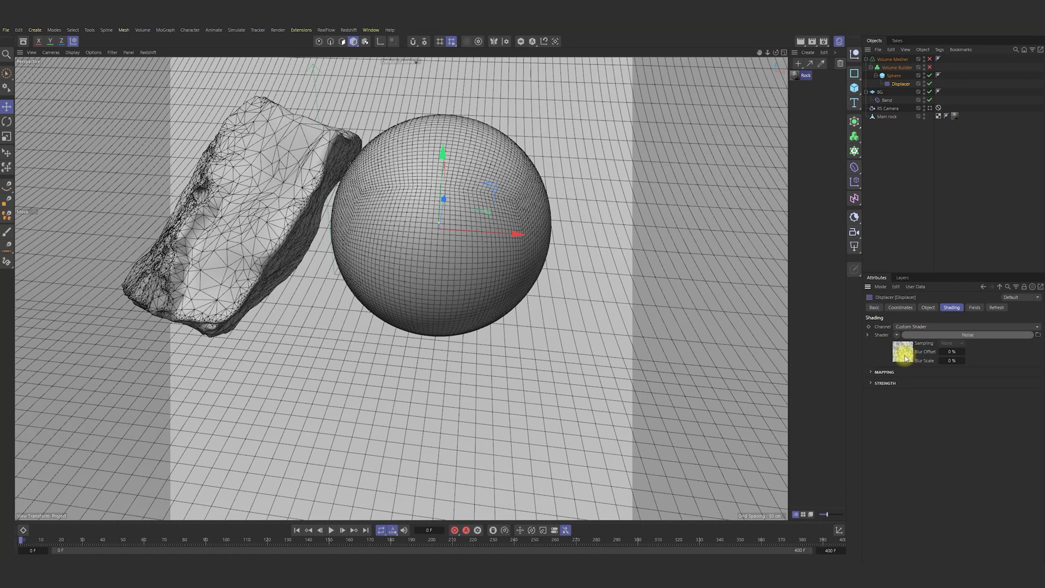
{"action": "left_click", "coordinate": [904, 352]}
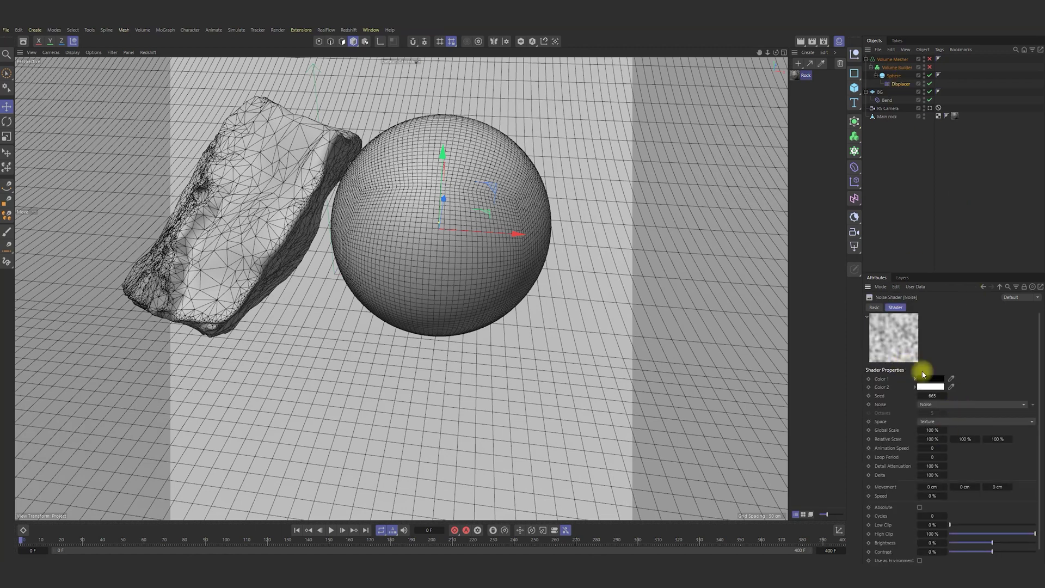
{"action": "left_click", "coordinate": [897, 78]}
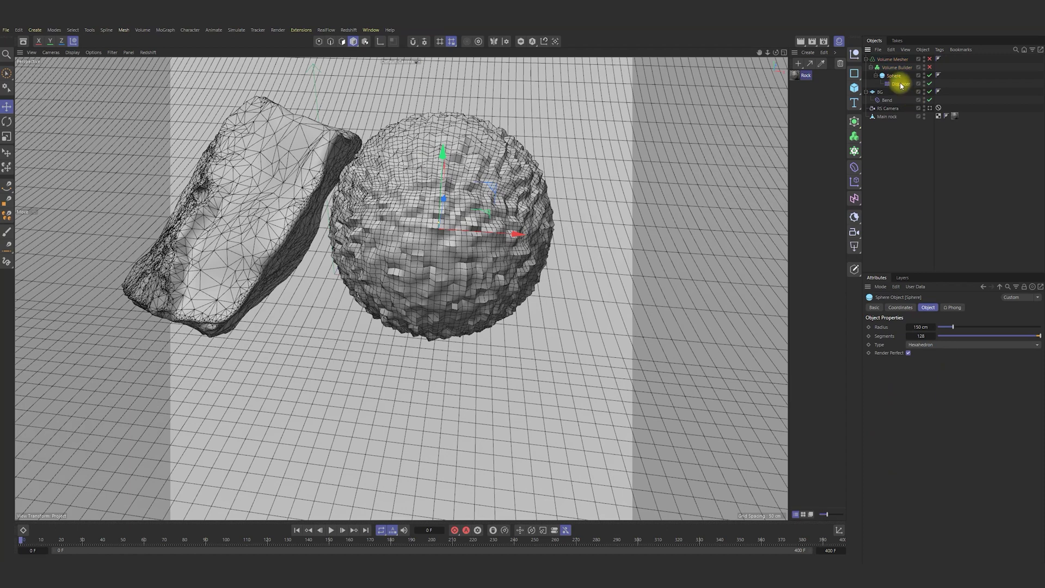
Change the Displacer's noise type to Wavy Turbulence and set the displacement height to 9 cm.
{"action": "left_click", "coordinate": [901, 86]}
{"action": "left_click", "coordinate": [904, 350]}
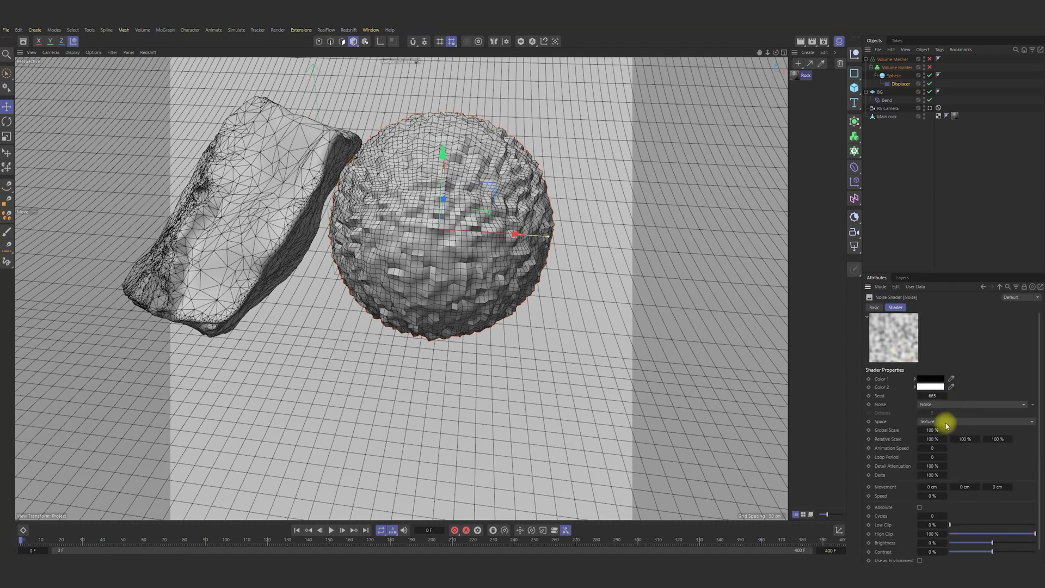
{"action": "left_click", "coordinate": [947, 404]}
{"action": "left_click", "coordinate": [949, 334]}
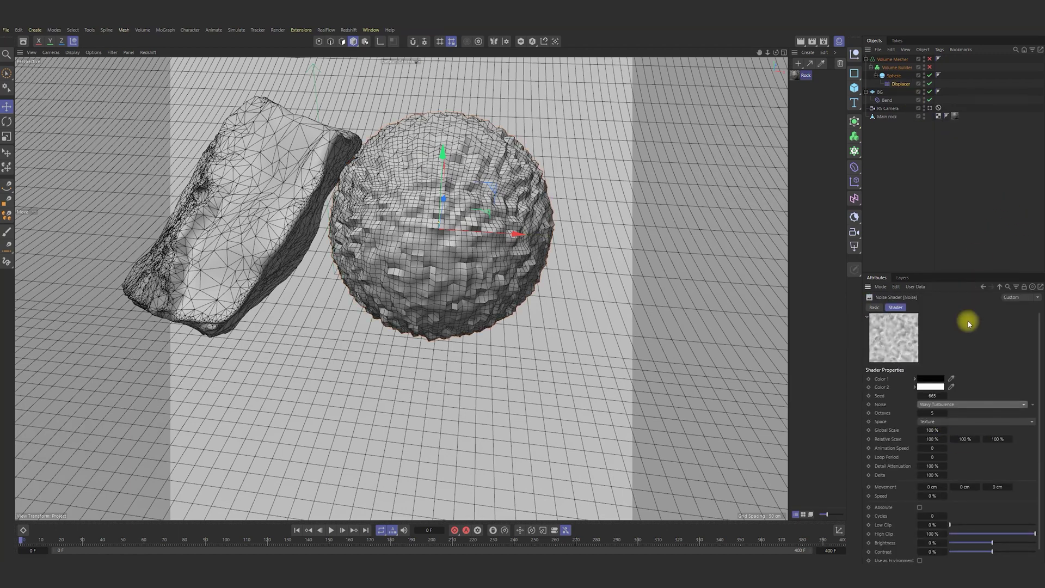
{"action": "left_click", "coordinate": [899, 83]}
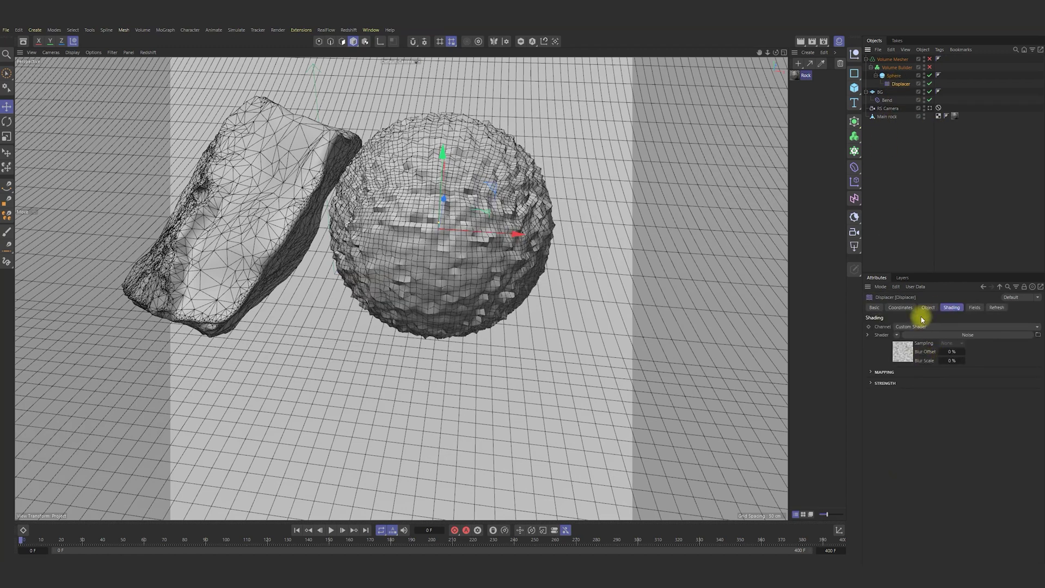
{"action": "left_click", "coordinate": [928, 308]}
{"action": "left_click_drag", "start_coordinate": [909, 350], "coordinate": [904, 349]}
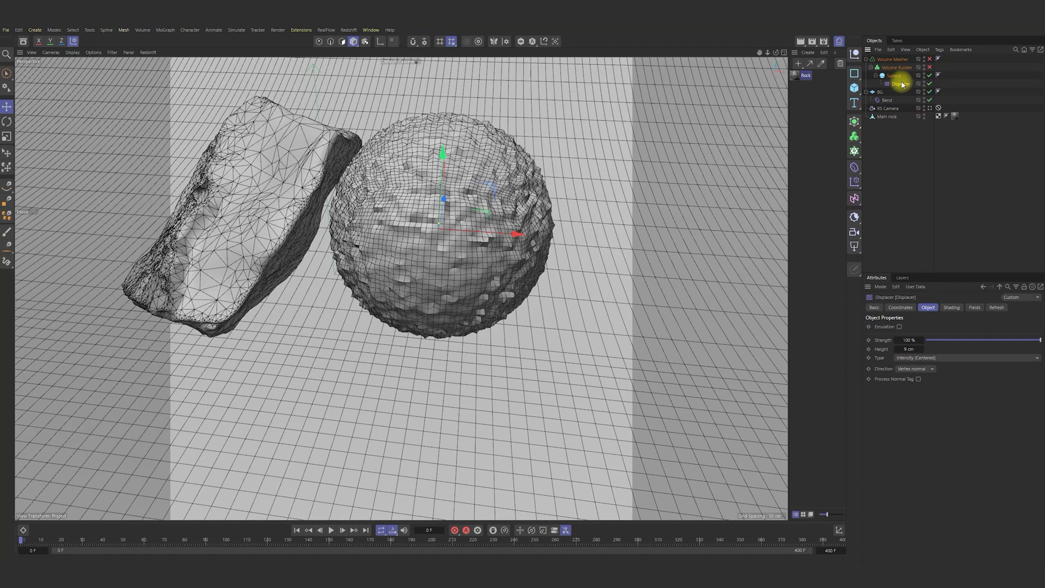
Set the global scale of the Displacer's noise shader to 2000 %.
{"action": "left_click", "coordinate": [954, 308]}
{"action": "left_click", "coordinate": [914, 335]}
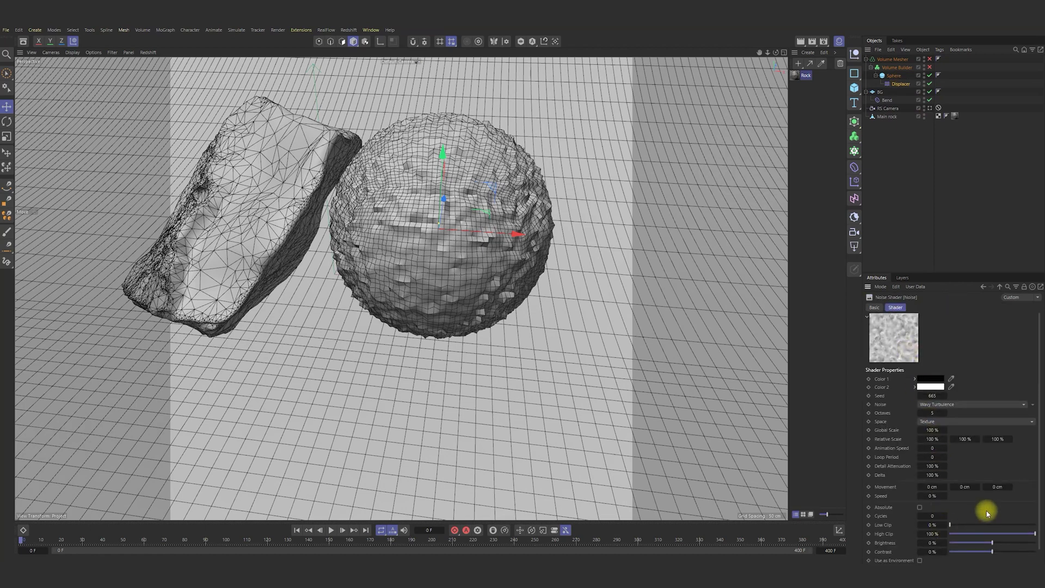
{"action": "scroll", "coordinate": [988, 513], "scroll_direction": "down", "scroll_amount": 1}
{"action": "left_click", "coordinate": [930, 414]}
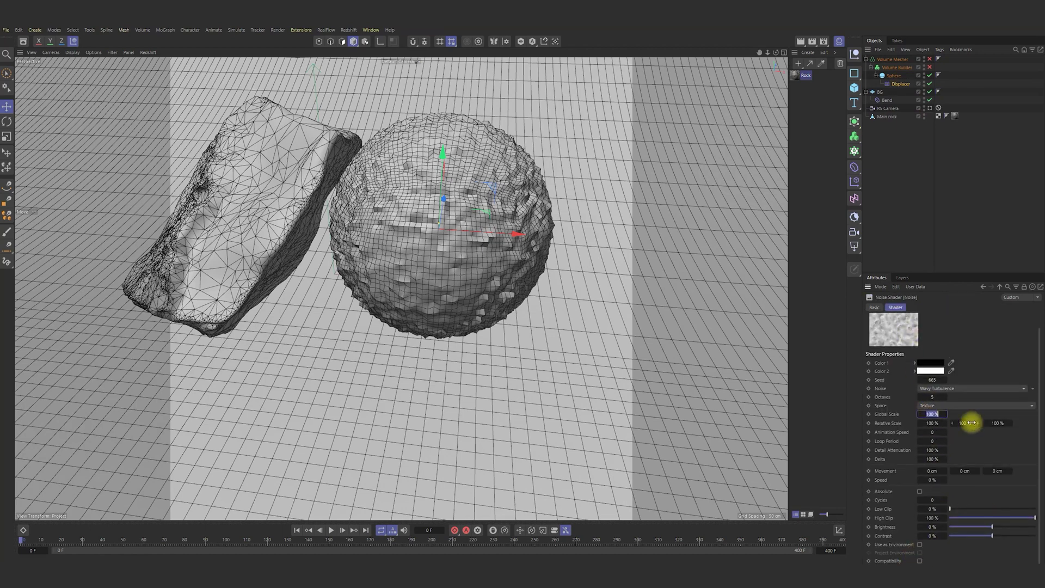
{"action": "key", "text": "Return"}
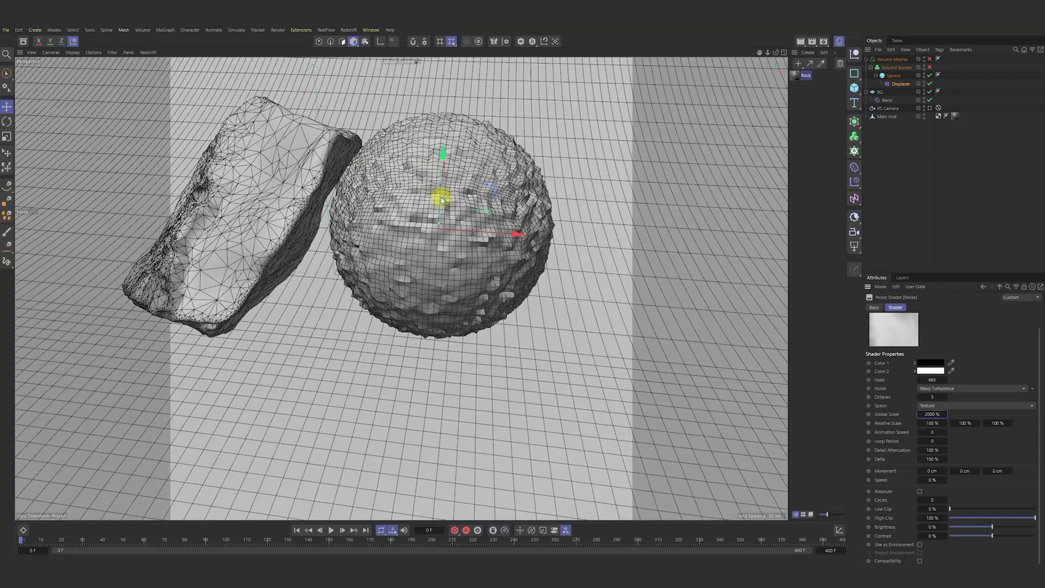
Set the noise shader's seed to 667 and its low clip to 13 %.
{"action": "mouse_move", "coordinate": [440, 201]}
{"action": "left_mouse_down", "text": "alt"}
{"action": "mouse_move", "coordinate": [419, 172]}
{"action": "mouse_move", "coordinate": [443, 193]}
{"action": "mouse_move", "coordinate": [545, 204]}
{"action": "mouse_move", "coordinate": [435, 185]}
{"action": "left_mouse_up", "text": "alt"}
{"action": "left_click", "coordinate": [945, 383]}
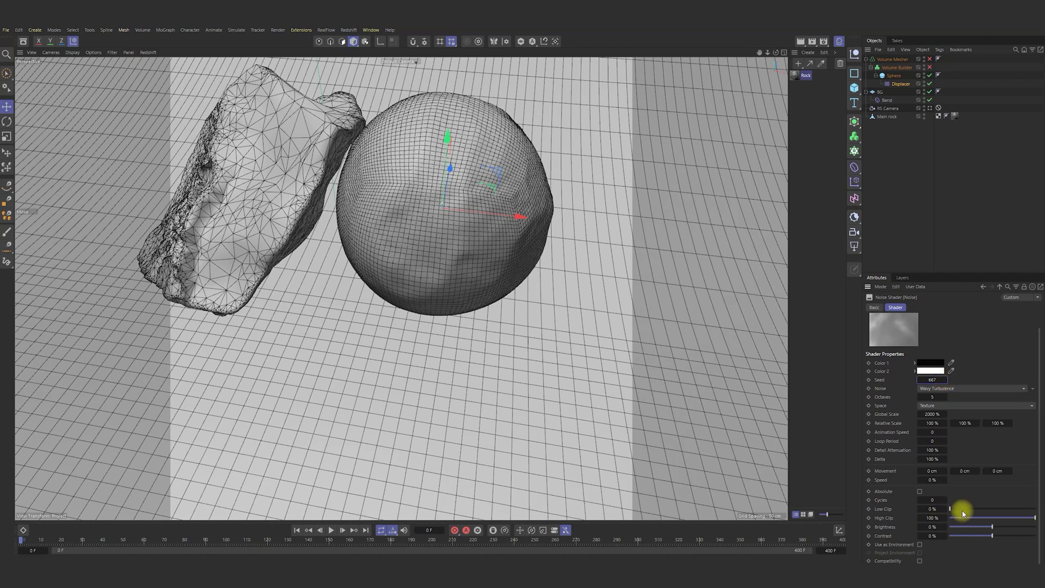
{"action": "mouse_move", "coordinate": [952, 508]}
{"action": "left_mouse_down"}
{"action": "mouse_move", "coordinate": [991, 508]}
{"action": "mouse_move", "coordinate": [961, 510]}
{"action": "left_mouse_up"}
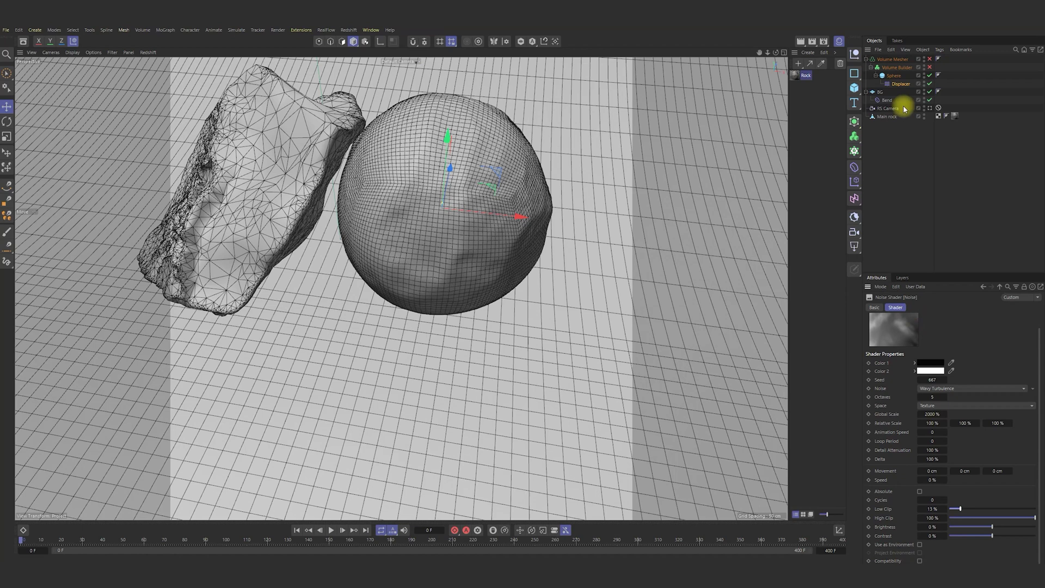
Set the Displacer's height to 25 cm to deepen the sphere's bumps.
{"action": "left_click", "coordinate": [901, 84]}
{"action": "left_click", "coordinate": [928, 307]}
{"action": "left_click_drag", "start_coordinate": [916, 348], "coordinate": [912, 350]}
{"action": "left_click_drag", "start_coordinate": [455, 215], "coordinate": [566, 201], "text": "alt"}
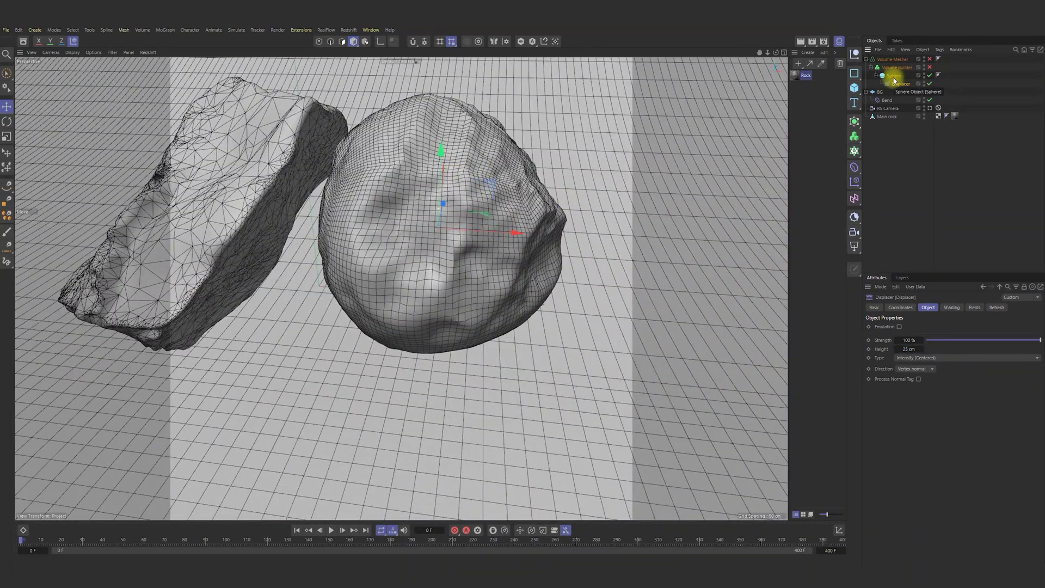
Take the sphere out of the Volume Builder and add a Smoothing deformer below its Displacer.
{"action": "left_click_drag", "start_coordinate": [882, 92], "coordinate": [882, 93]}
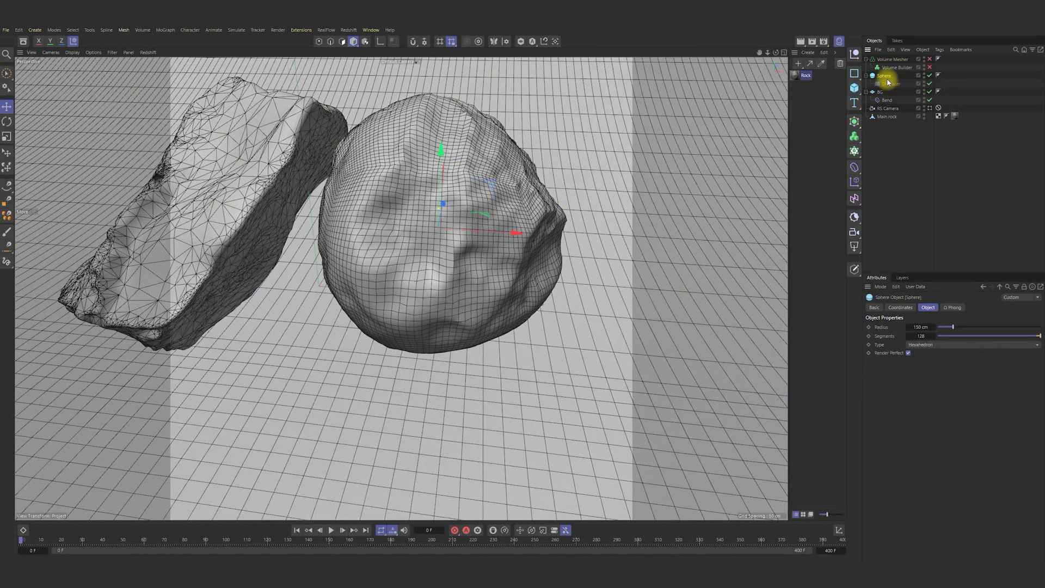
{"action": "left_click", "coordinate": [856, 171]}
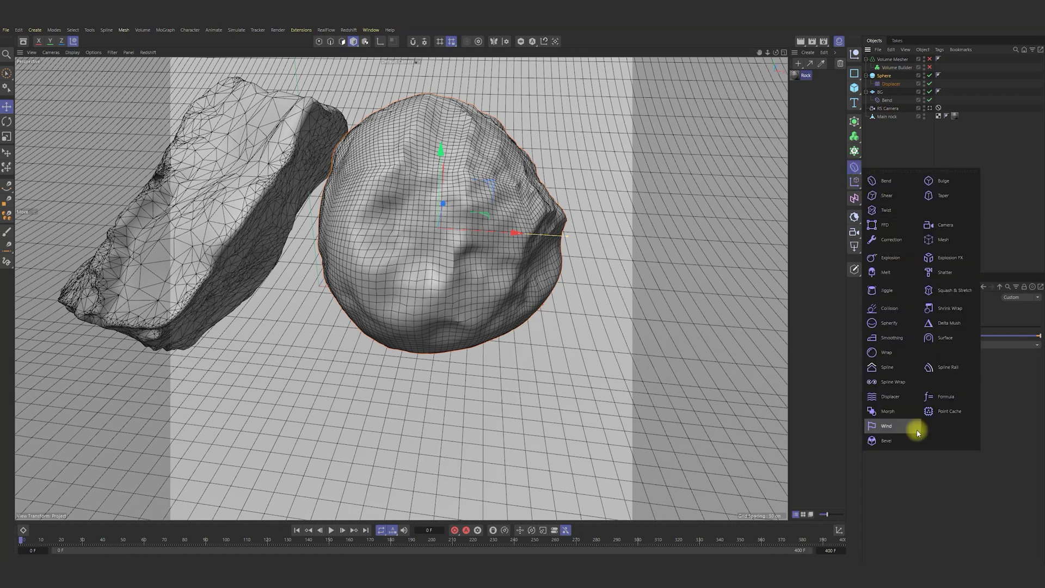
{"action": "left_click", "coordinate": [907, 401]}
{"action": "left_click_drag", "start_coordinate": [895, 96], "coordinate": [894, 95]}
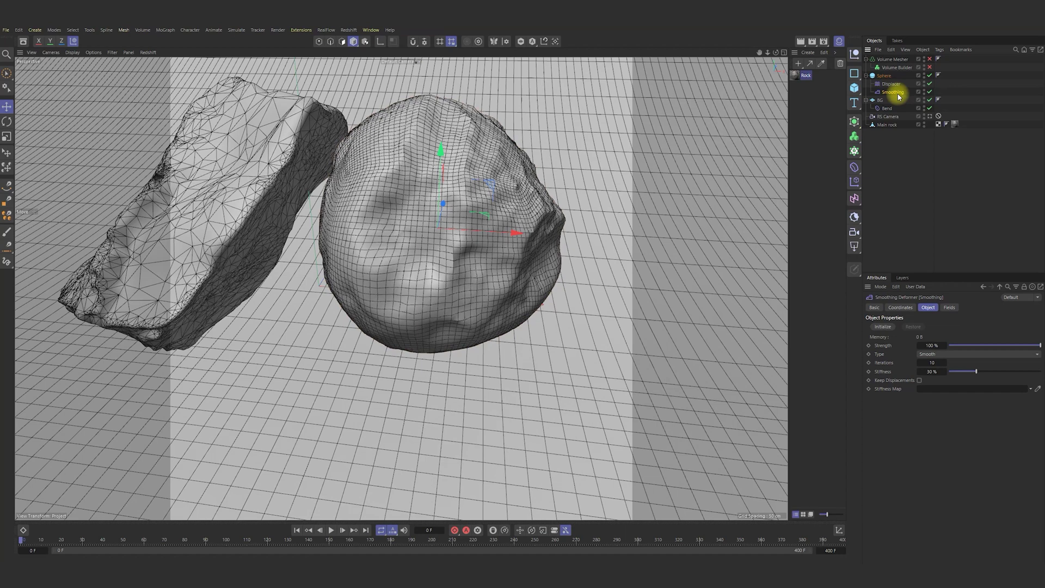
Set the stiffness of the Smoothing deformer to 75 %.
{"action": "left_click_drag", "start_coordinate": [975, 372], "coordinate": [1006, 375]}
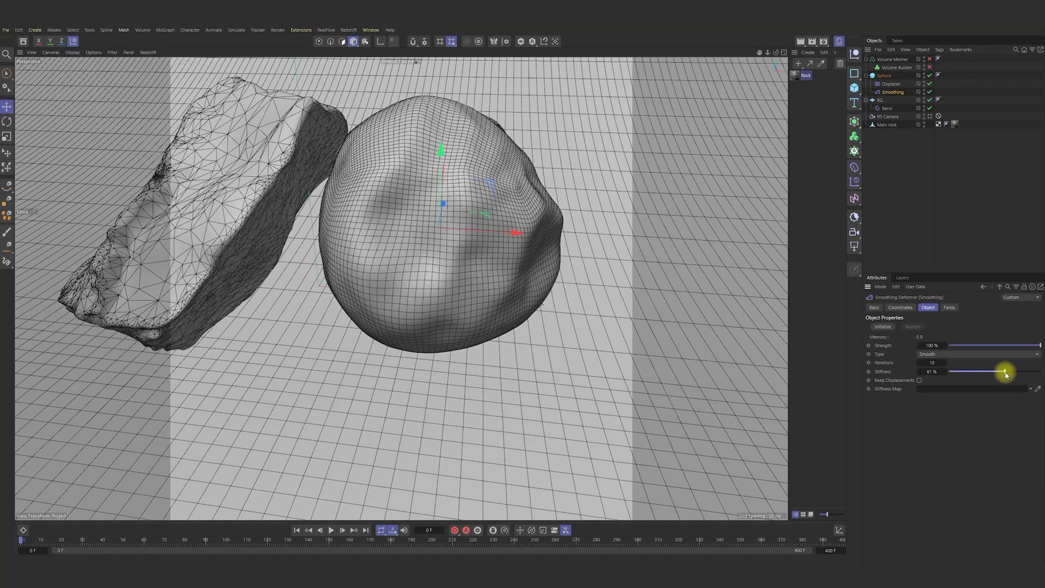
{"action": "left_click", "coordinate": [927, 372]}
{"action": "type", "text": "75"}
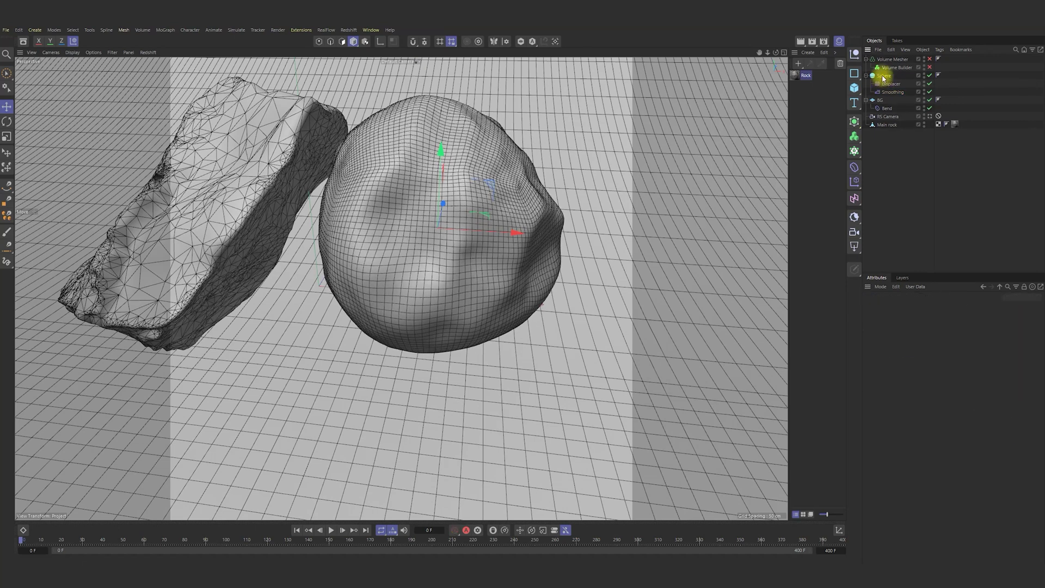
Convert the deformed sphere into a visible polygon copy with Connect Objects and delete the original sphere with its deformers.
{"action": "right_click", "coordinate": [884, 75]}
{"action": "left_click", "coordinate": [884, 76]}
{"action": "right_click", "coordinate": [884, 76]}
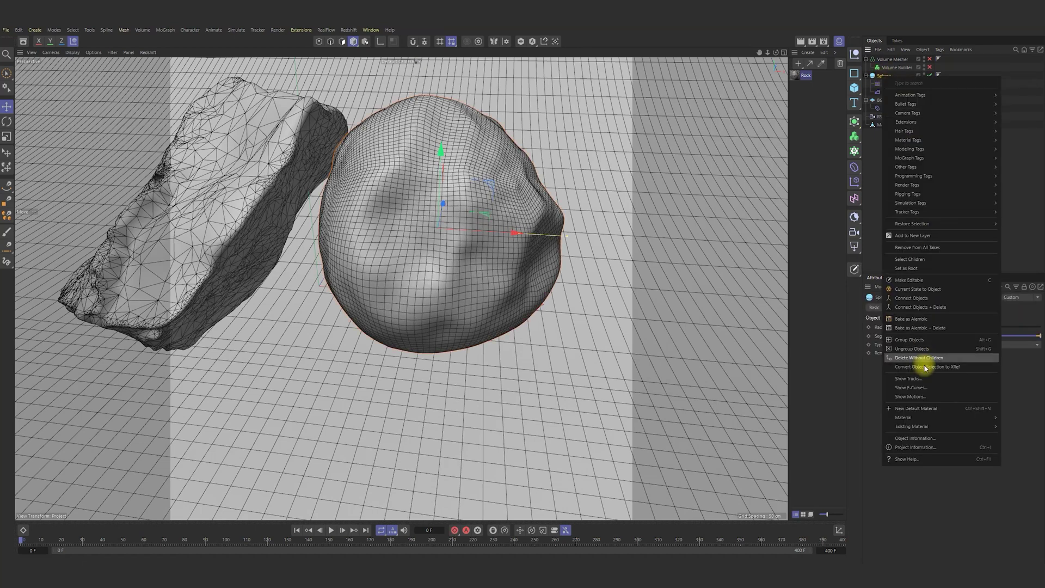
{"action": "left_click", "coordinate": [930, 303]}
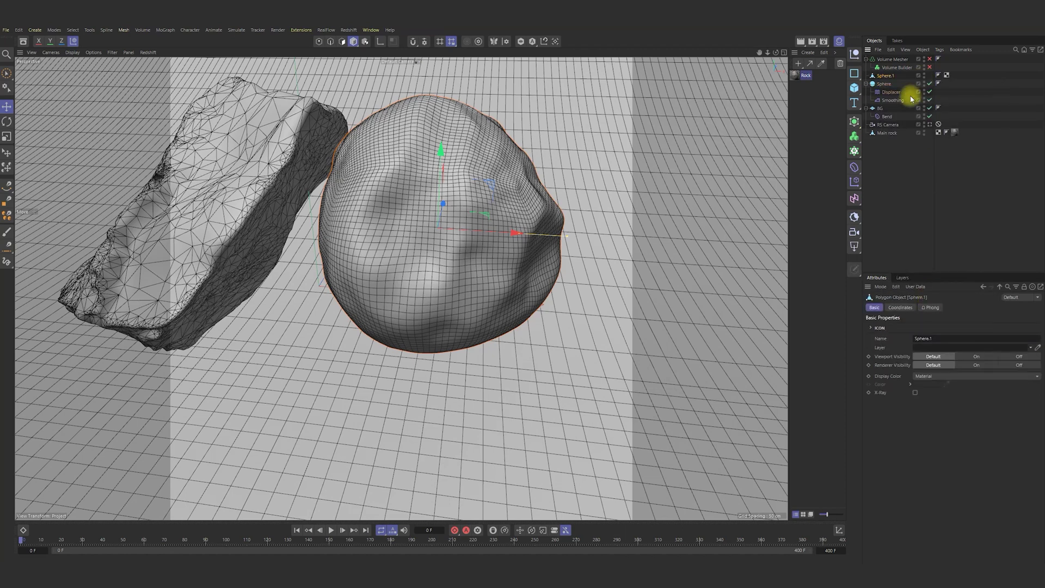
{"action": "double_click", "coordinate": [924, 76], "text": "ctrl"}
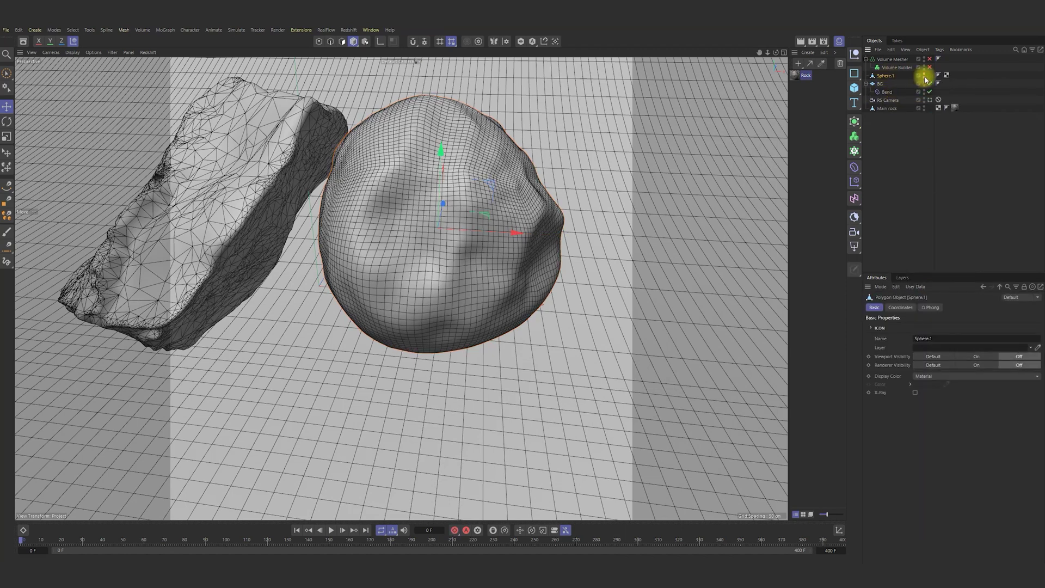
{"action": "left_click", "coordinate": [923, 76], "text": "ctrl"}
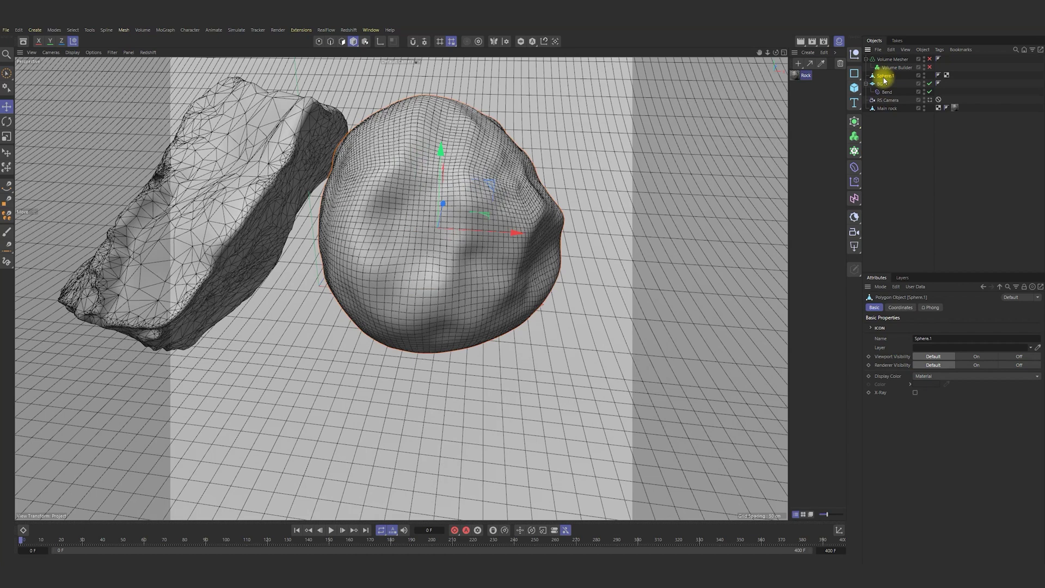
Rename the polygon sphere as Sphere_big and place it inside the Volume Builder.
{"action": "right_click", "coordinate": [885, 75]}
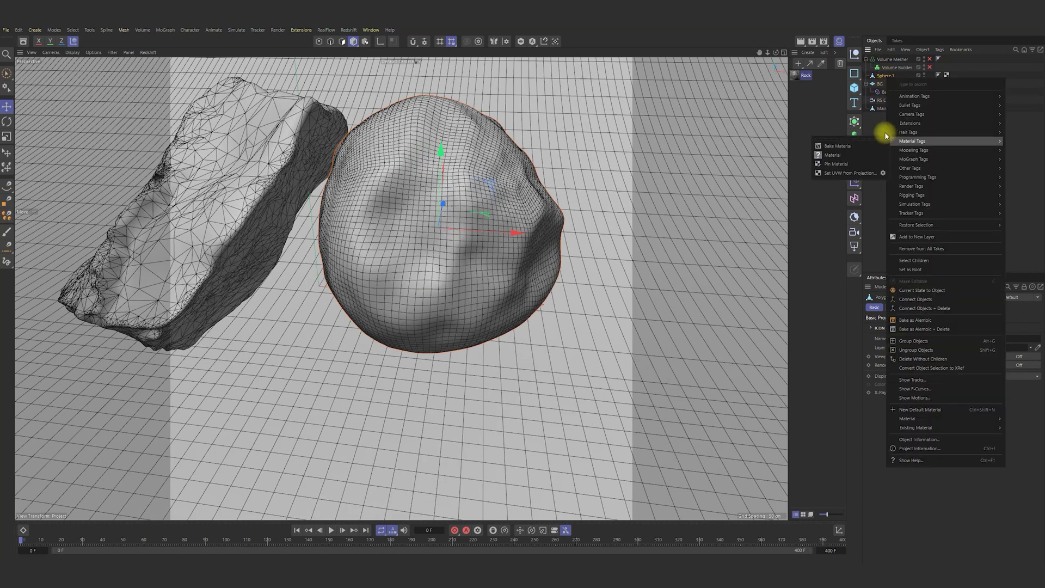
{"action": "left_click", "coordinate": [884, 73]}
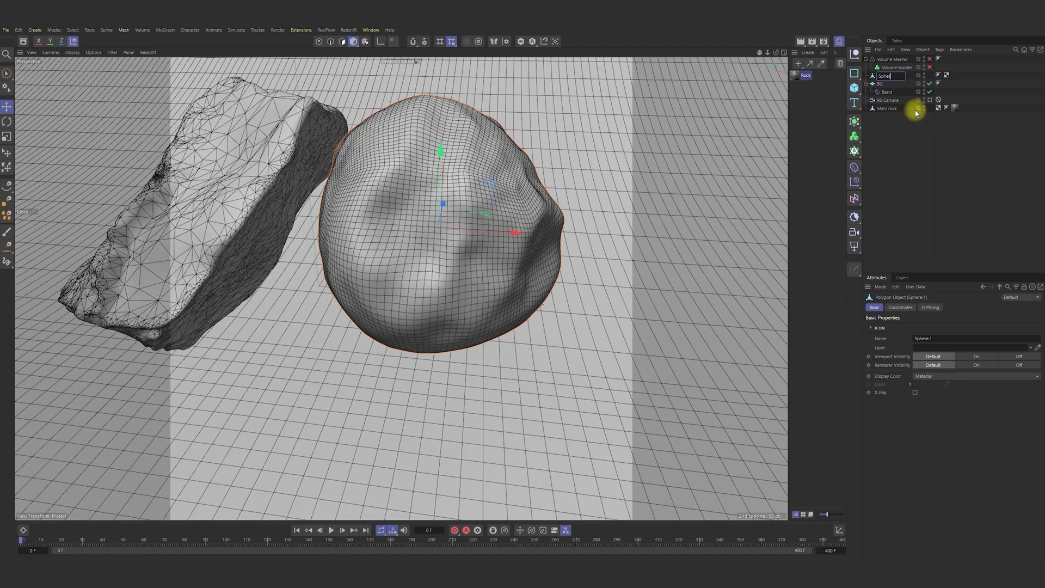
{"action": "left_click", "coordinate": [893, 158]}
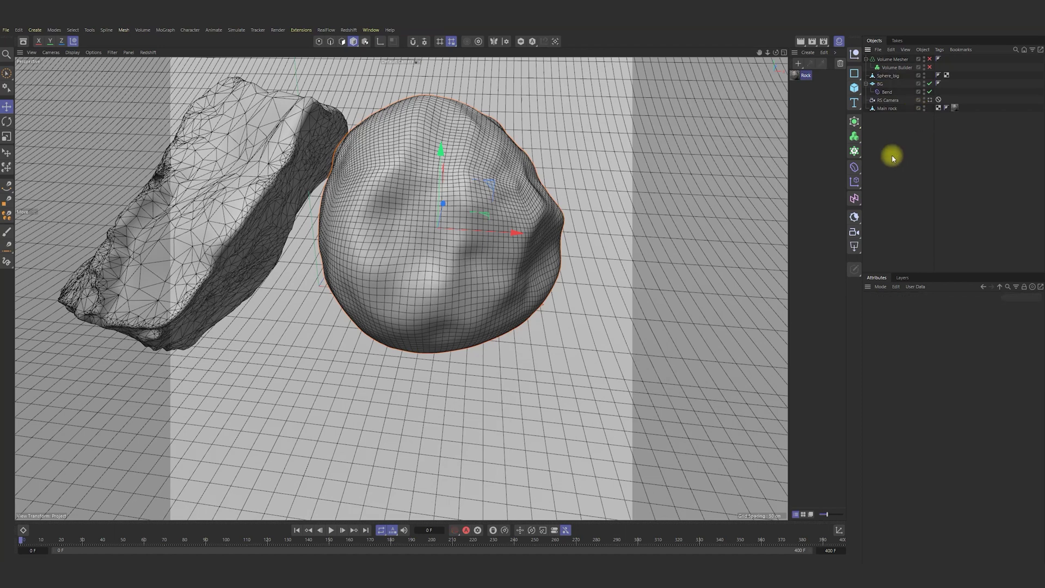
{"action": "left_click", "coordinate": [900, 160]}
{"action": "left_click_drag", "start_coordinate": [882, 73], "coordinate": [891, 68]}
Add a new sphere primitive to the scene, outside the volume hierarchy.
{"action": "left_click", "coordinate": [896, 177]}
{"action": "left_click", "coordinate": [859, 95]}
{"action": "left_click", "coordinate": [940, 128]}
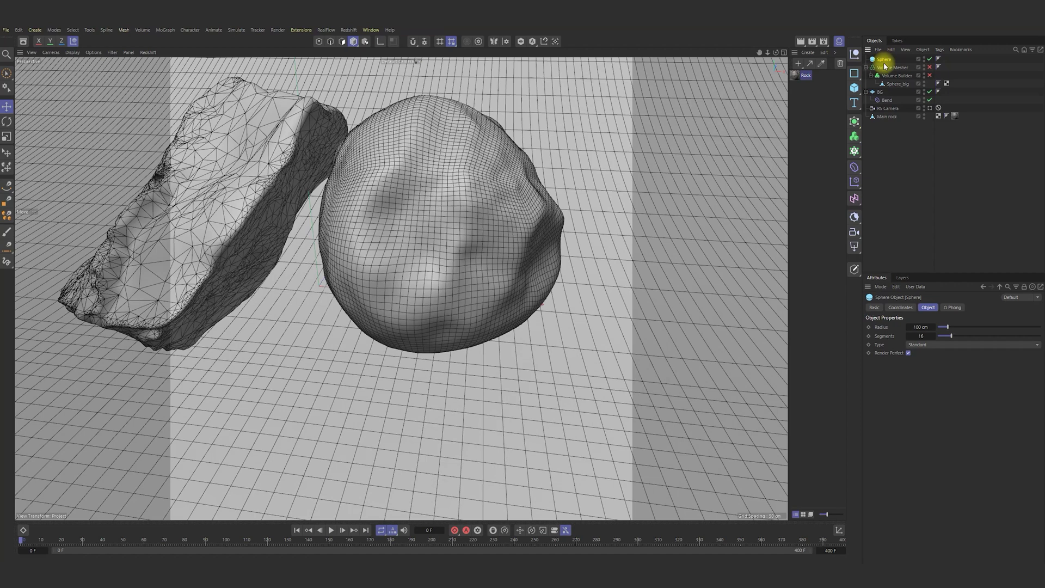
Place the new sphere below the Volume Mesher in the object list and position it overlapping the side of Sphere_big.
{"action": "left_click_drag", "start_coordinate": [885, 66], "coordinate": [879, 89]}
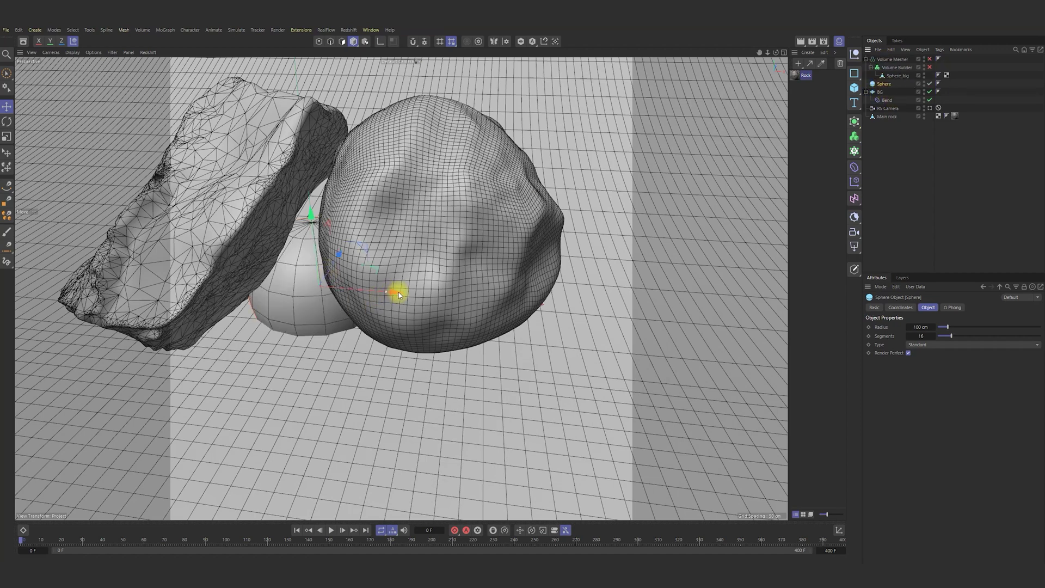
{"action": "left_click_drag", "start_coordinate": [397, 292], "coordinate": [607, 299]}
{"action": "left_click_drag", "start_coordinate": [536, 233], "coordinate": [547, 126]}
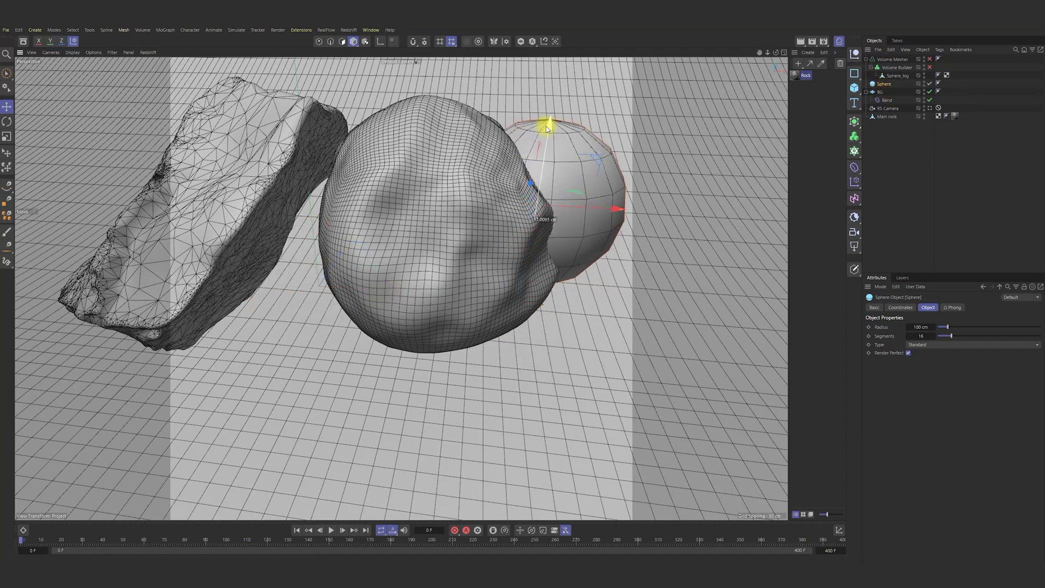
{"action": "left_click_drag", "start_coordinate": [532, 182], "coordinate": [529, 217]}
{"action": "left_click_drag", "start_coordinate": [625, 240], "coordinate": [586, 241]}
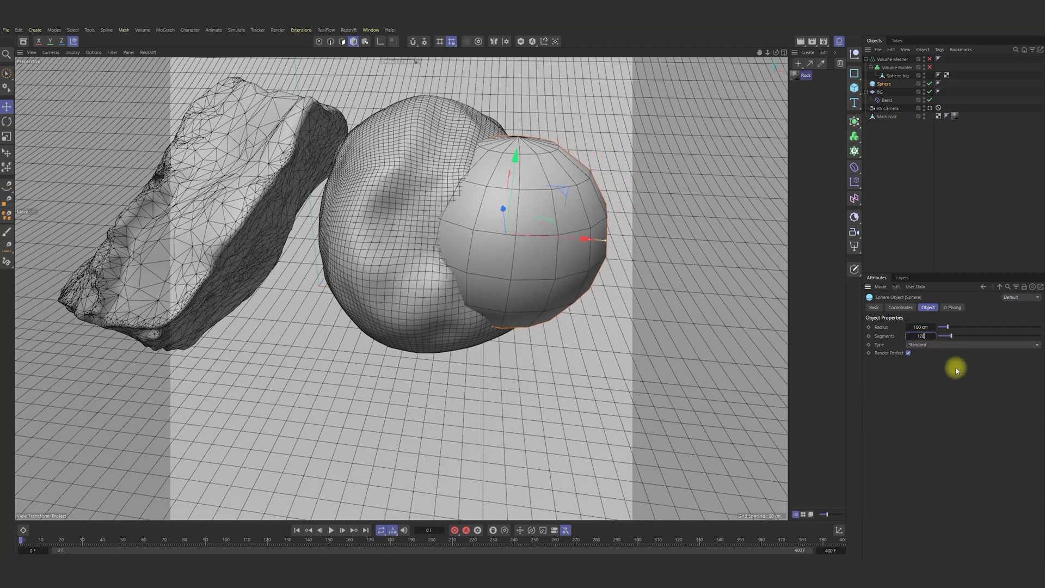
Set the new sphere to 128 segments and the Hexahedron type, and enlarge its radius to about 114 cm.
{"action": "left_click", "coordinate": [949, 344]}
{"action": "left_click", "coordinate": [928, 363]}
{"action": "left_click_drag", "start_coordinate": [563, 248], "coordinate": [402, 212], "text": "alt"}
{"action": "left_click_drag", "start_coordinate": [517, 222], "coordinate": [499, 236]}
{"action": "right_click_drag", "start_coordinate": [392, 234], "coordinate": [420, 220], "text": "alt"}
{"action": "left_click_drag", "start_coordinate": [422, 219], "coordinate": [401, 140], "text": "alt"}
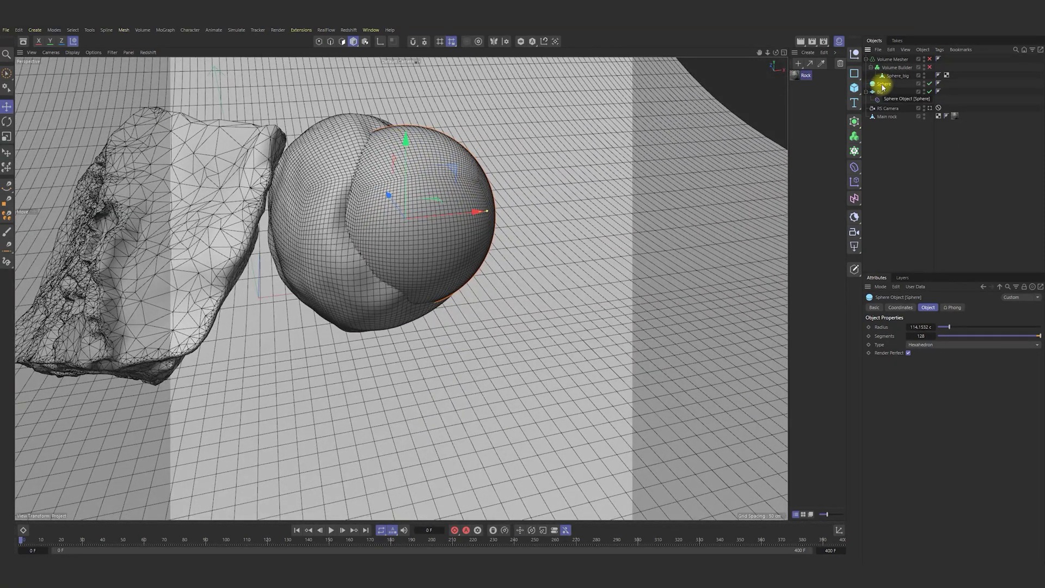
Add a Displacer deformer under the new sphere, load a Noise shader into it and open the shader's settings.
{"action": "left_click", "coordinate": [854, 182]}
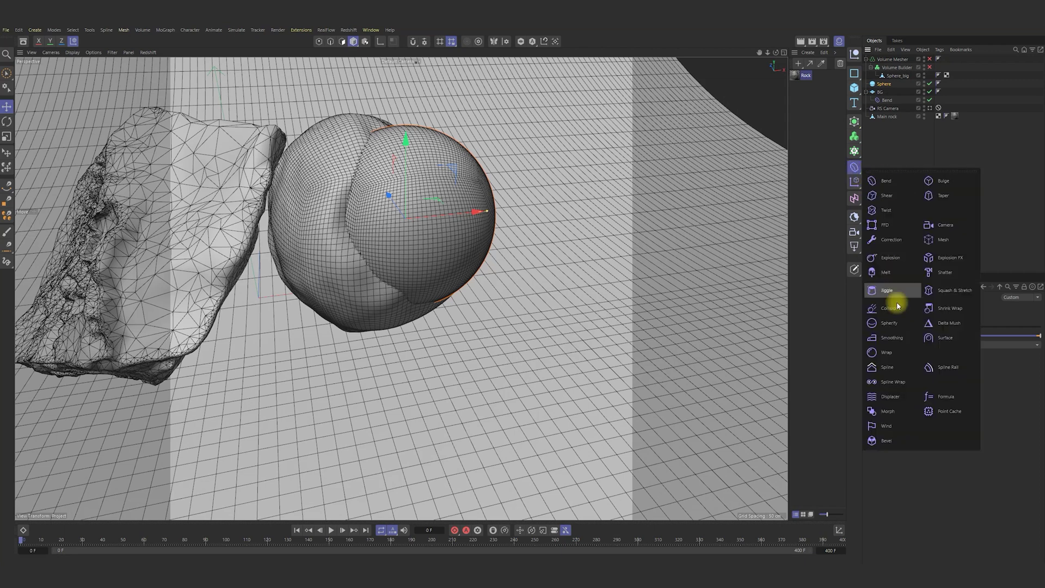
{"action": "left_click", "coordinate": [894, 299], "text": "shift"}
{"action": "left_click", "coordinate": [951, 307]}
{"action": "left_click", "coordinate": [898, 337]}
{"action": "left_click", "coordinate": [926, 435]}
{"action": "left_click", "coordinate": [902, 351]}
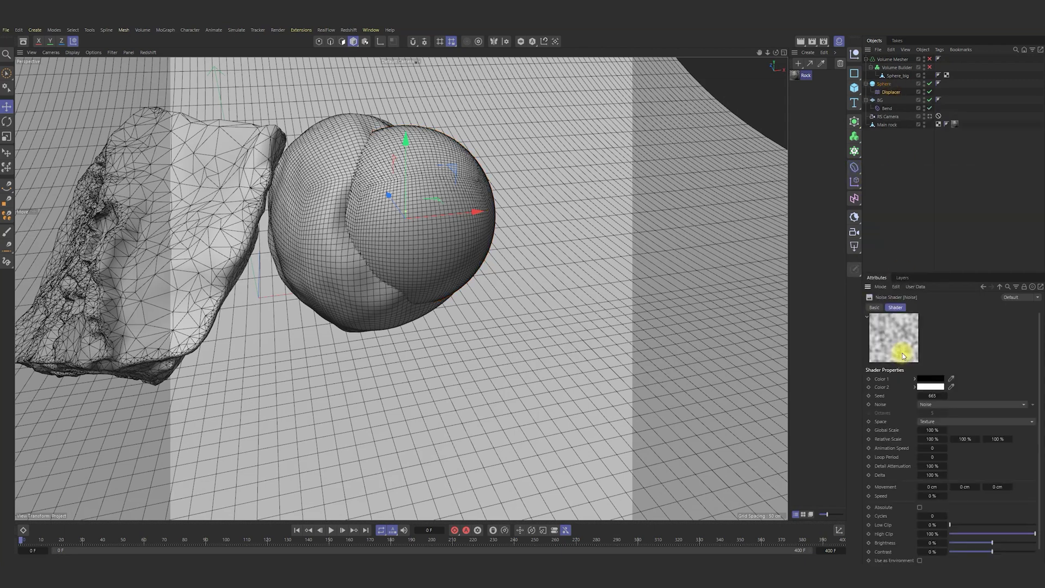
Set the Noise shader's Global Scale to 500 %.
{"action": "left_click", "coordinate": [937, 431]}
{"action": "type", "text": "500"}
{"action": "key", "text": "Return"}
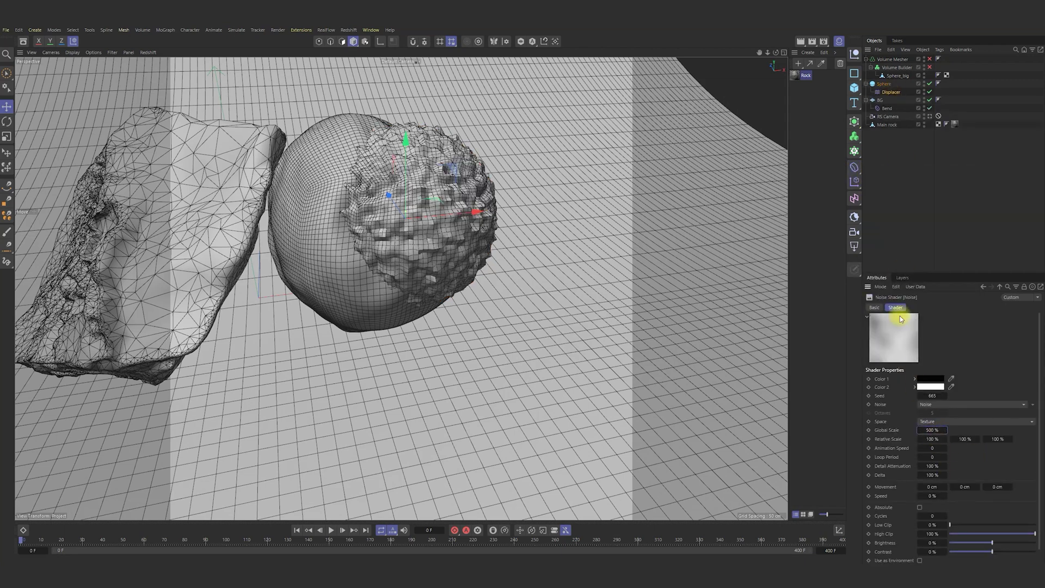
Increase the Displacer's Height well above 10 cm to form pronounced bulges on the sphere.
{"action": "left_click", "coordinate": [895, 92]}
{"action": "left_click", "coordinate": [928, 308]}
{"action": "left_click", "coordinate": [909, 349]}
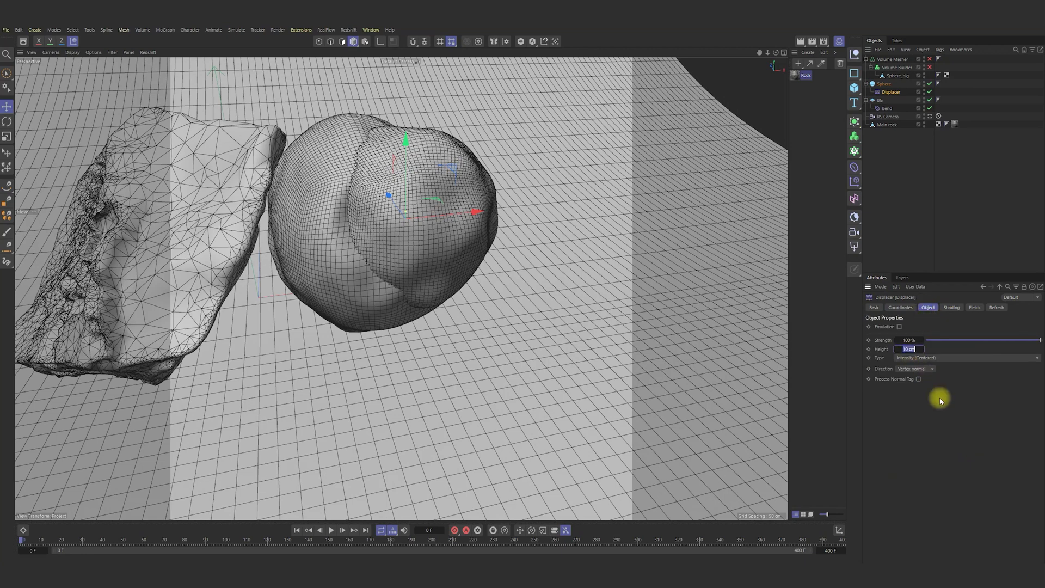
{"action": "left_click_drag", "start_coordinate": [921, 349], "coordinate": [912, 349]}
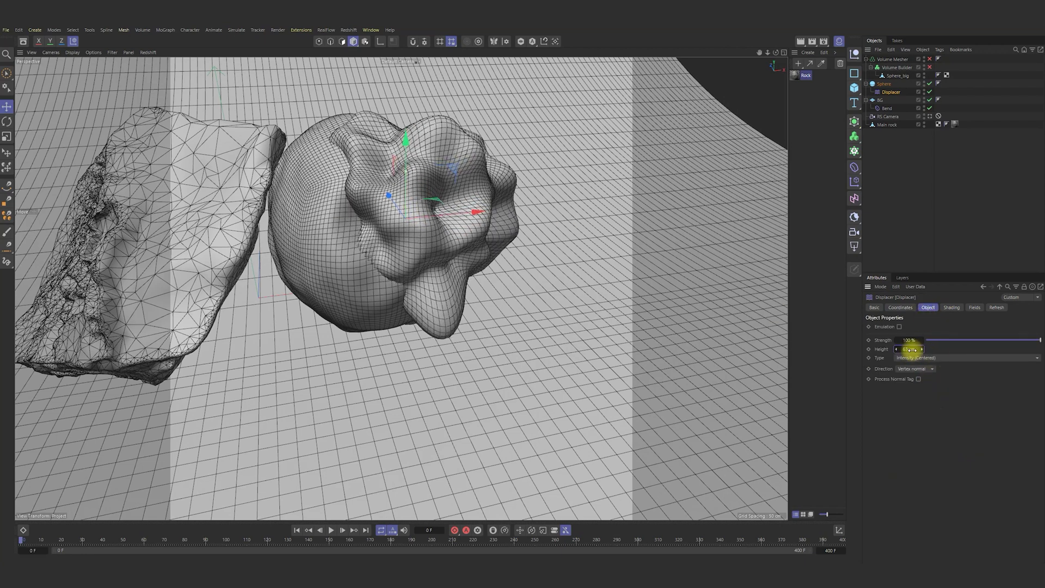
Add a Smoothing deformer under the sphere below the Displacer and increase its stiffness.
{"action": "left_click", "coordinate": [865, 200]}
{"action": "left_click_drag", "start_coordinate": [897, 104], "coordinate": [898, 104]}
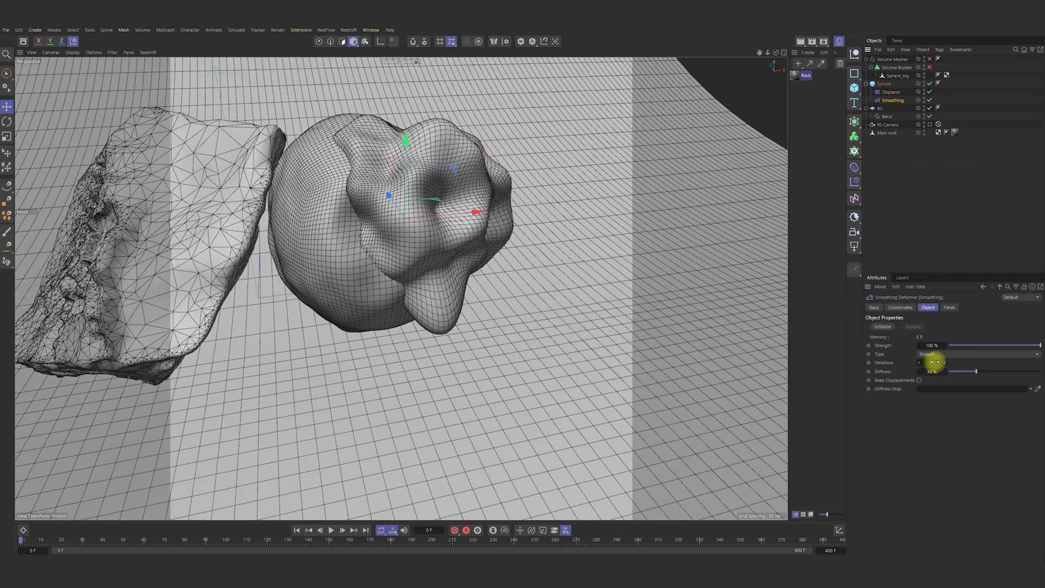
{"action": "left_click_drag", "start_coordinate": [934, 371], "coordinate": [959, 371]}
{"action": "scroll", "coordinate": [386, 193], "scroll_direction": "down", "scroll_amount": 2}
{"action": "mouse_move", "coordinate": [385, 194]}
{"action": "left_mouse_down", "text": "alt"}
{"action": "mouse_move", "coordinate": [371, 183]}
{"action": "mouse_move", "coordinate": [388, 202]}
{"action": "left_mouse_up", "text": "alt"}
Place the deformed sphere inside the Volume Builder below Sphere_big and rename it as Sphere_small.
{"action": "left_click", "coordinate": [884, 84]}
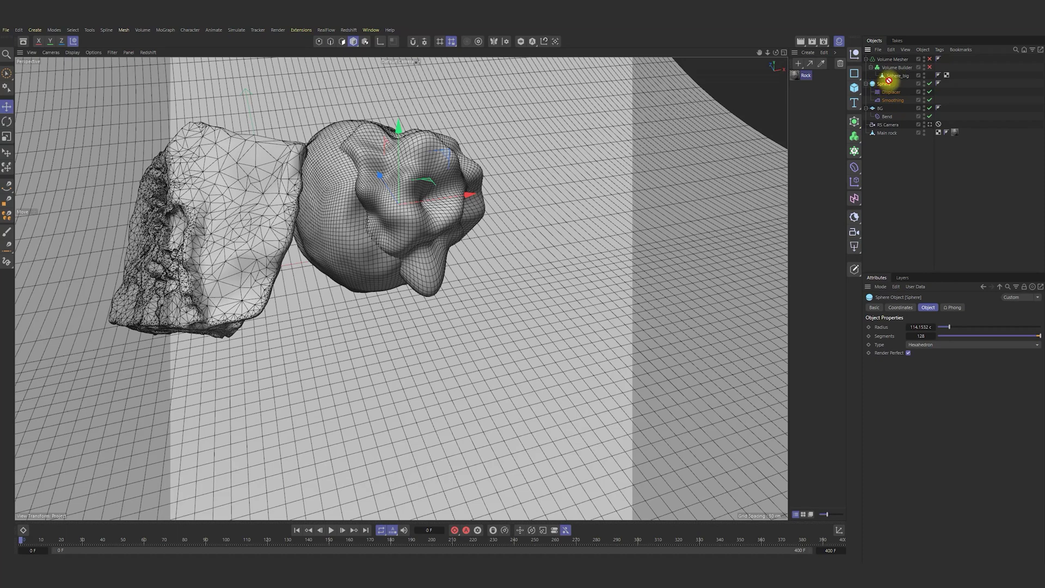
{"action": "left_click_drag", "start_coordinate": [889, 81], "coordinate": [890, 80]}
{"action": "left_click", "coordinate": [899, 68]}
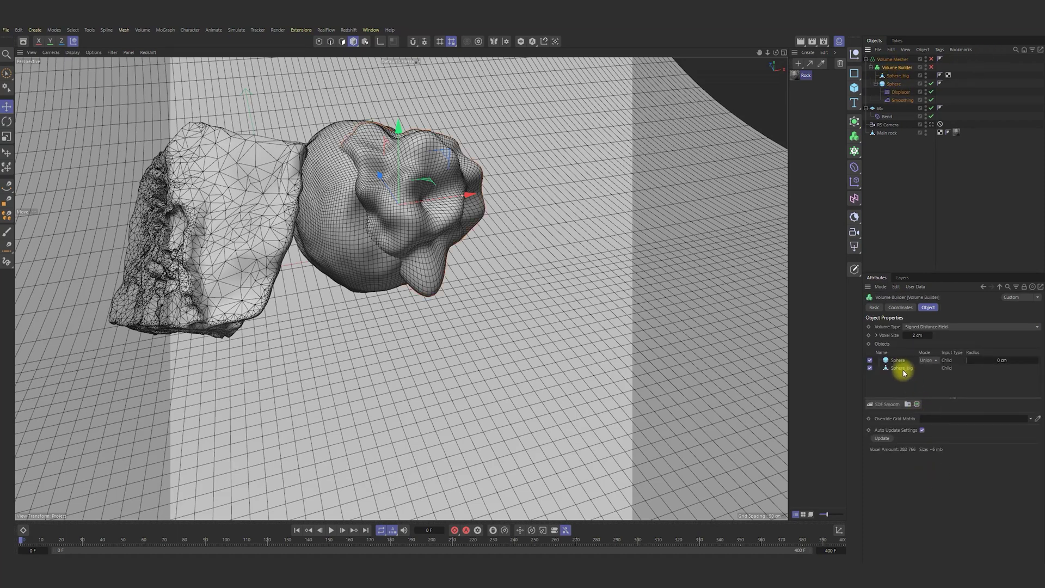
{"action": "left_click", "coordinate": [895, 85]}
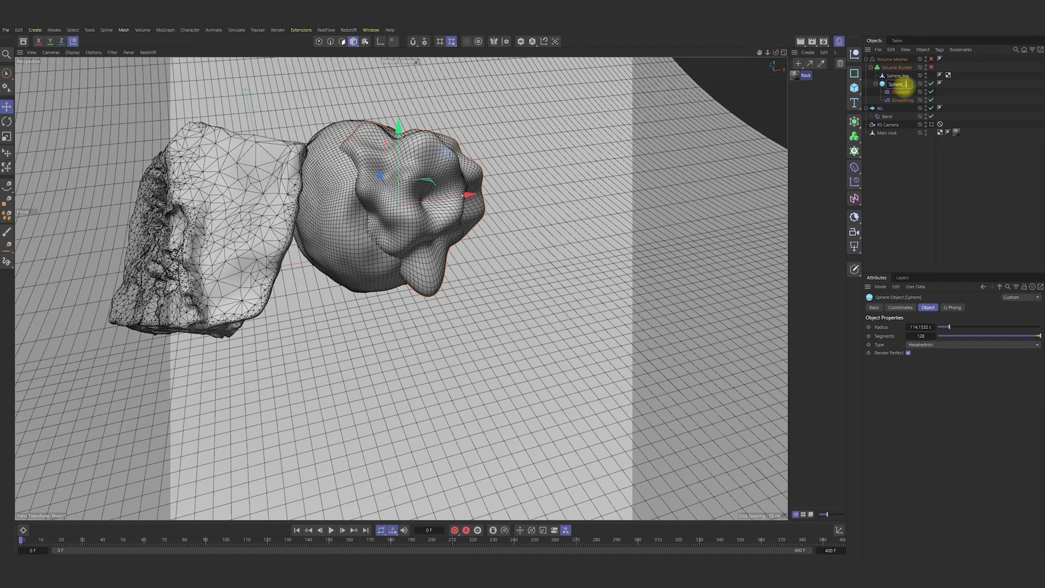
{"action": "left_click", "coordinate": [924, 222]}
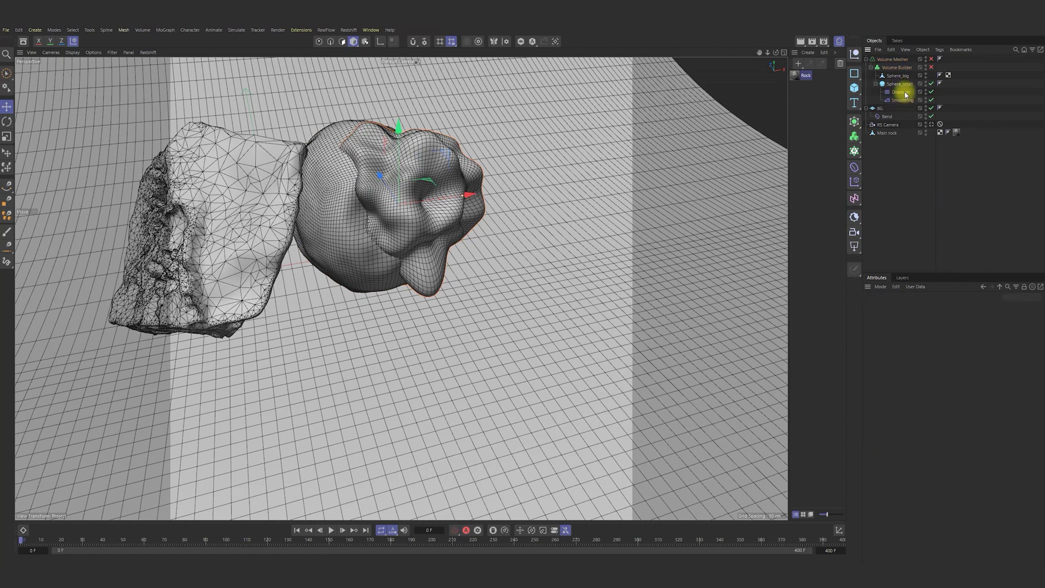
Enable the Volume Mesher and Volume Builder, and set Sphere_small's mode to Subtract.
{"action": "left_click", "coordinate": [931, 67]}
{"action": "left_click", "coordinate": [897, 67]}
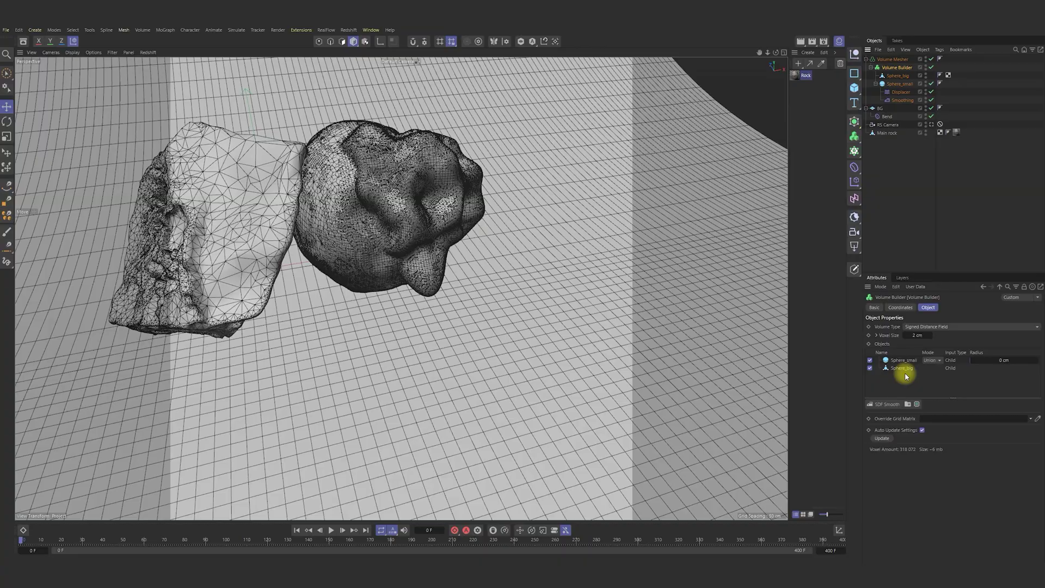
{"action": "left_click", "coordinate": [935, 361]}
{"action": "left_click", "coordinate": [940, 376]}
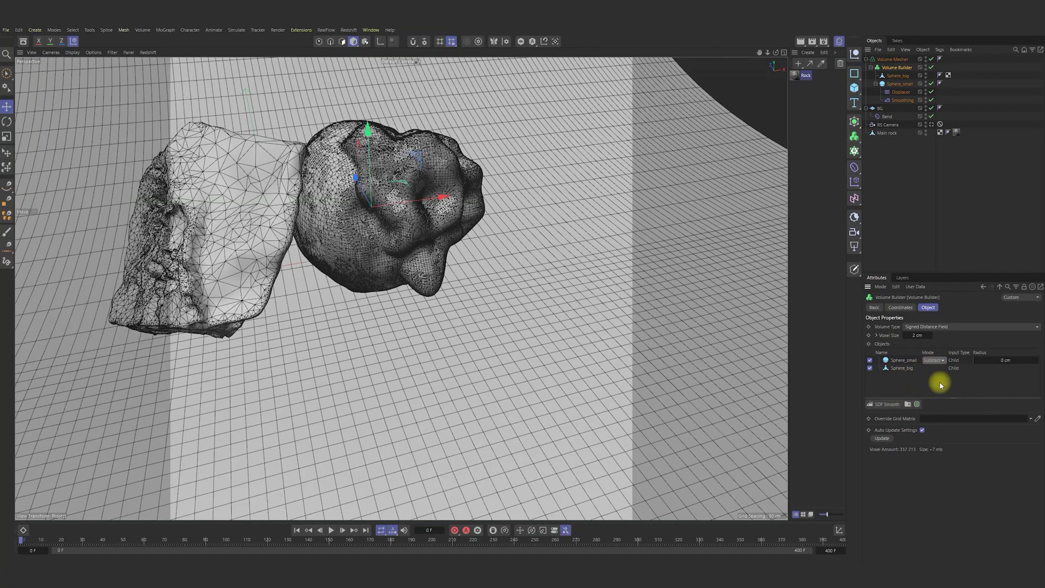
Set the Volume Builder's voxel size to 1 cm and inspect the carved cavity from several angles.
{"action": "left_click_drag", "start_coordinate": [369, 205], "coordinate": [387, 243], "text": "alt"}
{"action": "right_click_drag", "start_coordinate": [387, 243], "coordinate": [471, 130], "text": "alt"}
{"action": "mouse_move", "coordinate": [471, 129]}
{"action": "left_mouse_down", "text": "alt"}
{"action": "mouse_move", "coordinate": [478, 103]}
{"action": "mouse_move", "coordinate": [461, 113]}
{"action": "left_mouse_up", "text": "alt"}
{"action": "right_click_drag", "start_coordinate": [432, 230], "coordinate": [390, 263], "text": "alt"}
{"action": "left_click_drag", "start_coordinate": [389, 264], "coordinate": [405, 225], "text": "alt"}
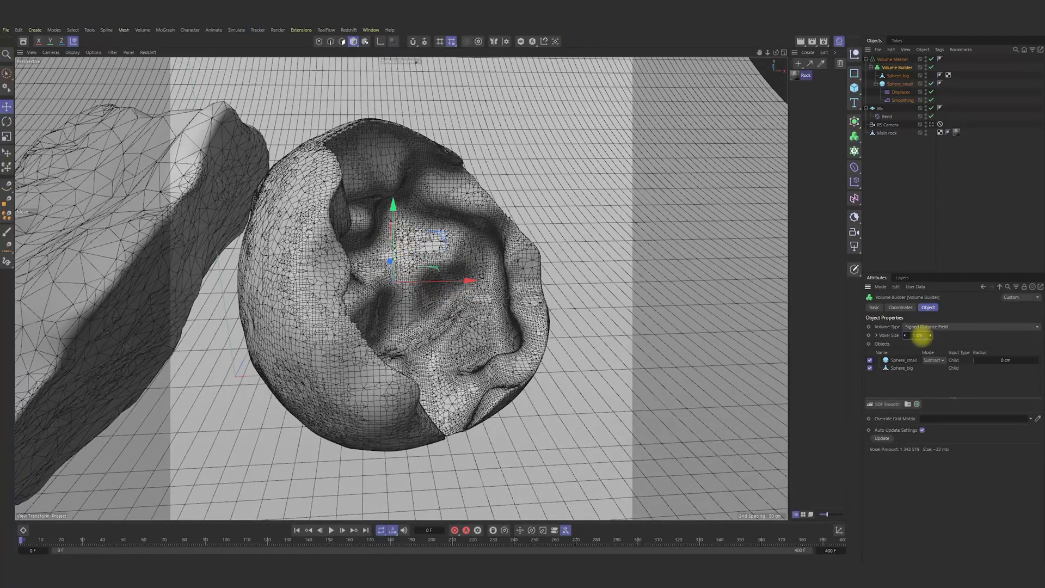
{"action": "left_click_drag", "start_coordinate": [442, 296], "coordinate": [322, 296], "text": "alt"}
{"action": "left_click", "coordinate": [895, 84]}
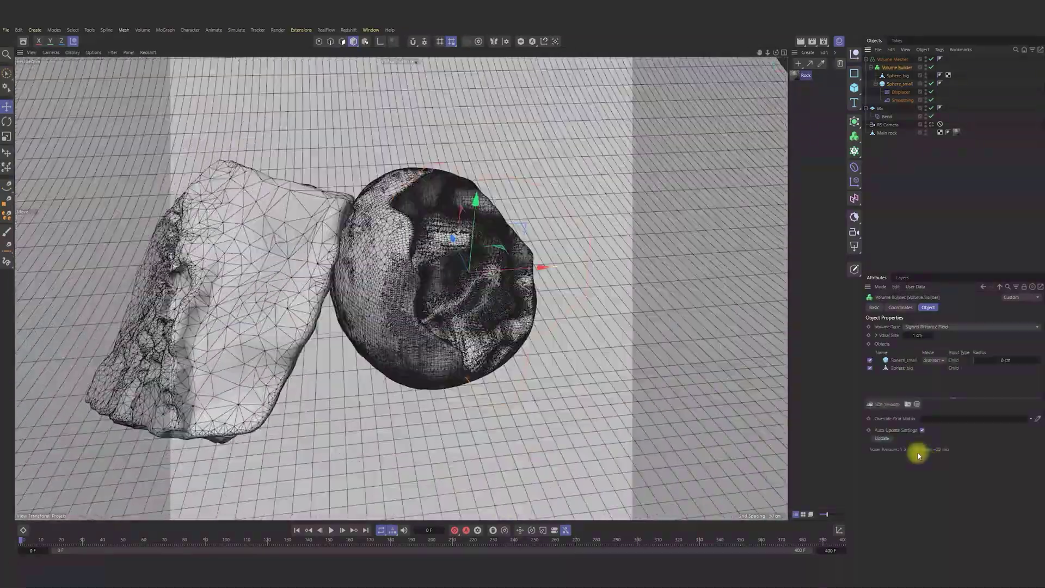
Add an SDF Smooth layer to the Volume Builder and switch it off and on to compare the result.
{"action": "left_click", "coordinate": [896, 405]}
{"action": "left_click", "coordinate": [896, 415]}
{"action": "right_click_drag", "start_coordinate": [411, 296], "coordinate": [437, 257], "text": "alt"}
{"action": "left_click", "coordinate": [870, 360]}
{"action": "left_click", "coordinate": [869, 361]}
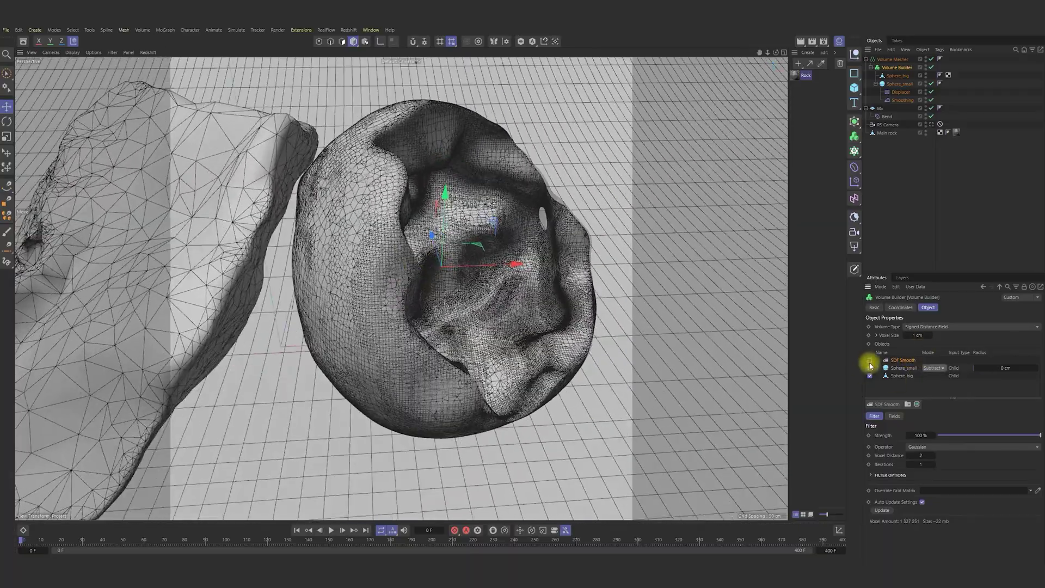
Set Sphere_small's radius in the Volume Builder to 5.625 cm and view the volume without mesh lines.
{"action": "mouse_move", "coordinate": [479, 250]}
{"action": "left_mouse_down", "text": "alt"}
{"action": "mouse_move", "coordinate": [432, 240]}
{"action": "mouse_move", "coordinate": [474, 240]}
{"action": "mouse_move", "coordinate": [432, 240]}
{"action": "mouse_move", "coordinate": [447, 264]}
{"action": "left_mouse_up", "text": "alt"}
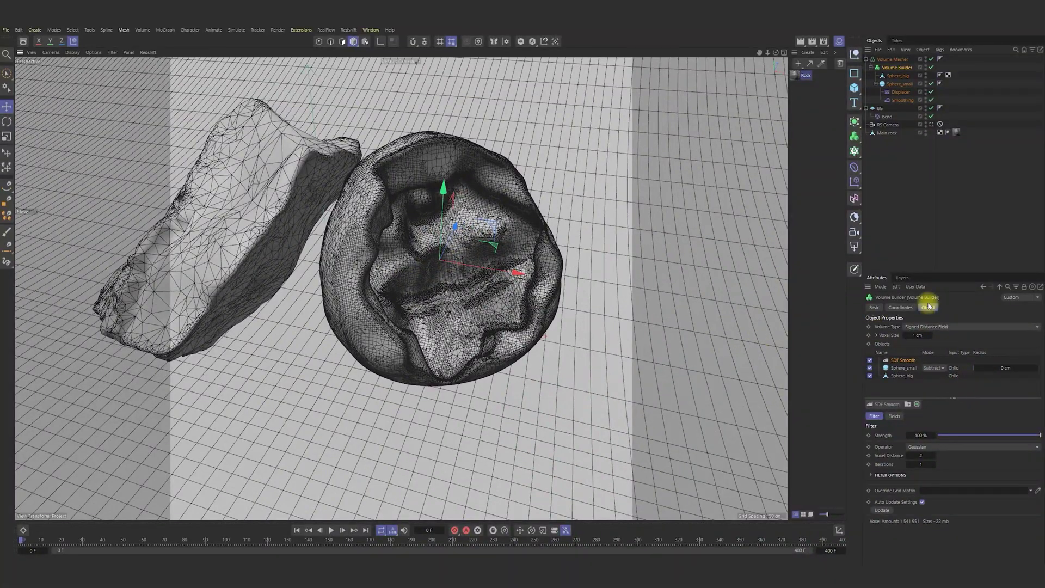
{"action": "left_click", "coordinate": [954, 466]}
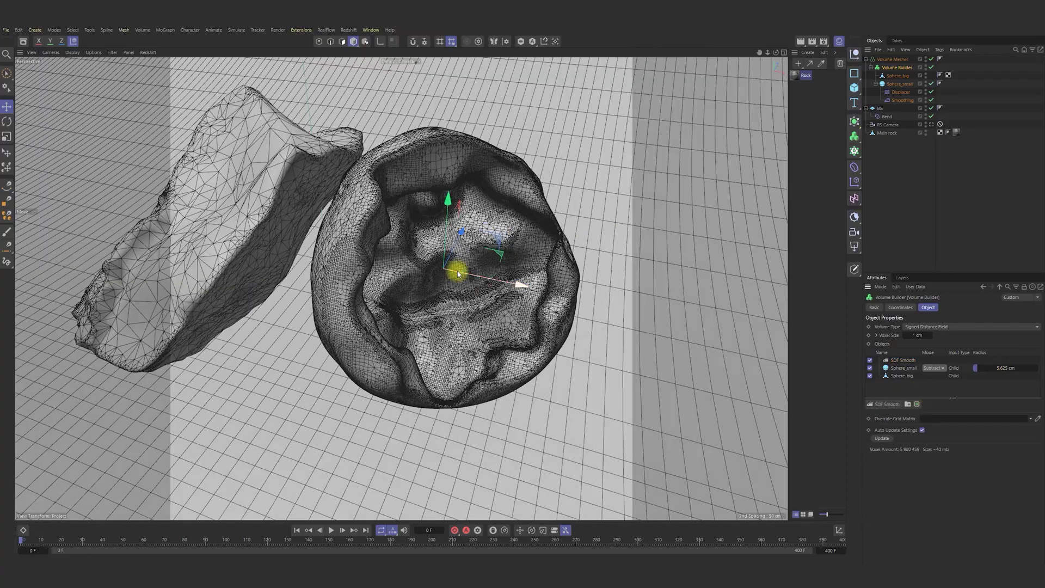
{"action": "mouse_move", "coordinate": [457, 271]}
{"action": "left_mouse_down", "text": "alt"}
{"action": "mouse_move", "coordinate": [471, 252]}
{"action": "mouse_move", "coordinate": [443, 272]}
{"action": "mouse_move", "coordinate": [481, 276]}
{"action": "mouse_move", "coordinate": [436, 194]}
{"action": "mouse_move", "coordinate": [478, 196]}
{"action": "mouse_move", "coordinate": [358, 179]}
{"action": "mouse_move", "coordinate": [436, 262]}
{"action": "mouse_move", "coordinate": [478, 234]}
{"action": "mouse_move", "coordinate": [464, 147]}
{"action": "mouse_move", "coordinate": [459, 156]}
{"action": "mouse_move", "coordinate": [495, 147]}
{"action": "mouse_move", "coordinate": [432, 145]}
{"action": "mouse_move", "coordinate": [446, 183]}
{"action": "left_mouse_up", "text": "alt"}
{"action": "scroll", "coordinate": [446, 183], "scroll_direction": "down", "scroll_amount": 5}
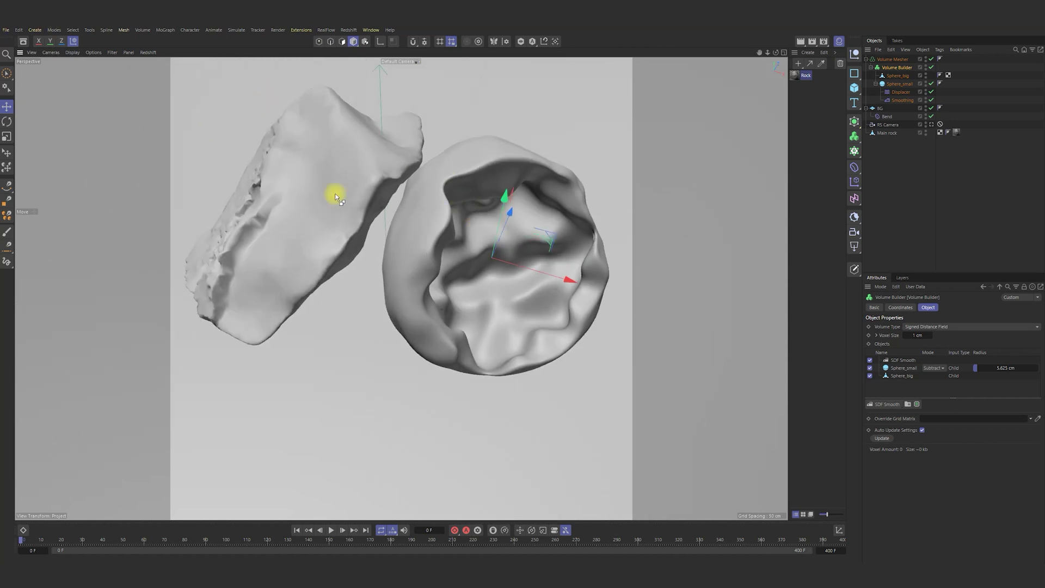
Create a new Redshift standard Material.
{"action": "left_click", "coordinate": [808, 52]}
{"action": "mouse_move", "coordinate": [849, 94]}
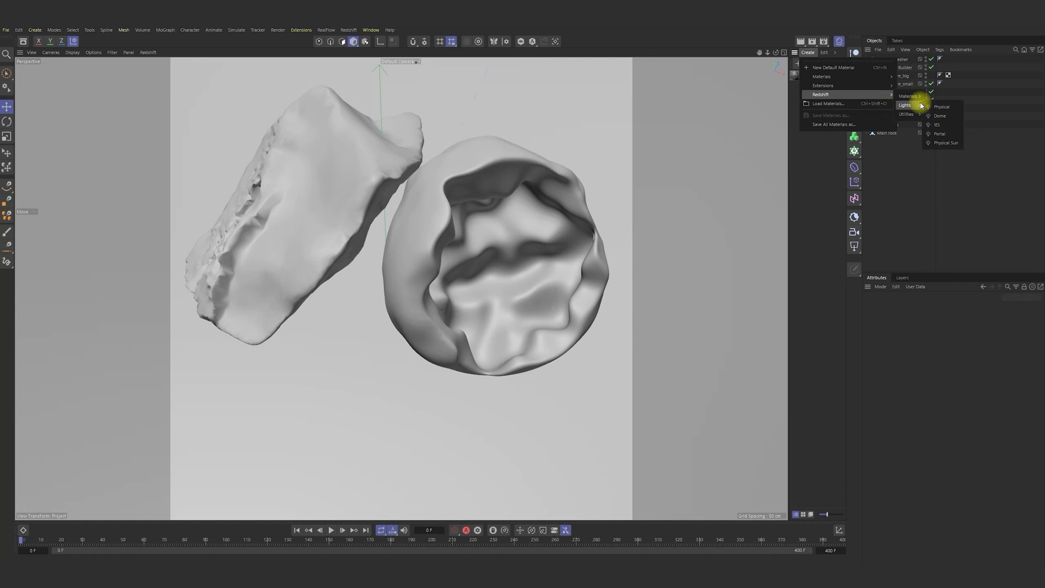
{"action": "mouse_move", "coordinate": [908, 96]}
{"action": "left_click", "coordinate": [940, 107]}
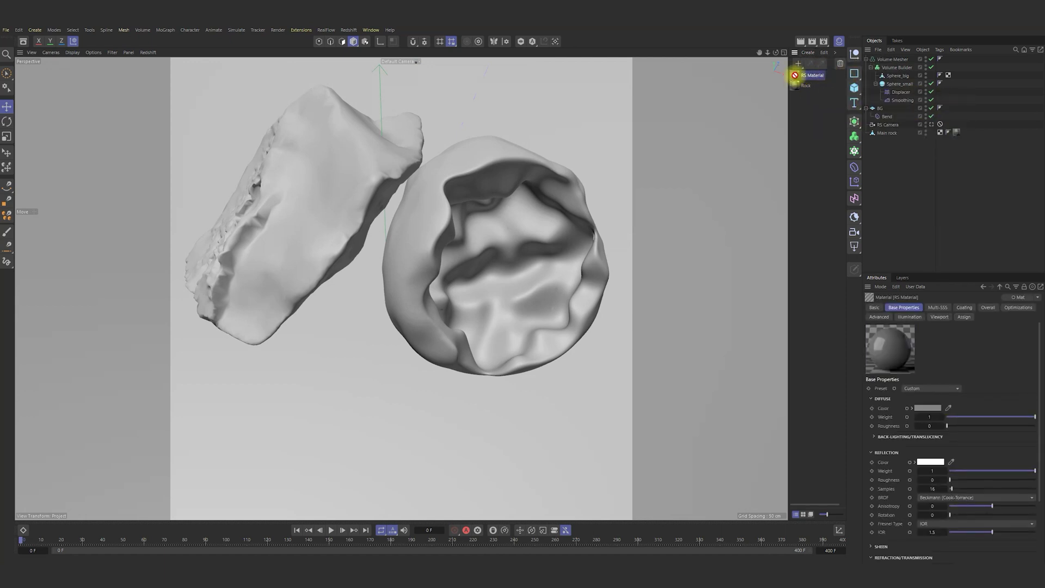
Display the mesh lines and fine-tune the Volume Mesher's Adaptive value.
{"action": "left_click", "coordinate": [890, 60]}
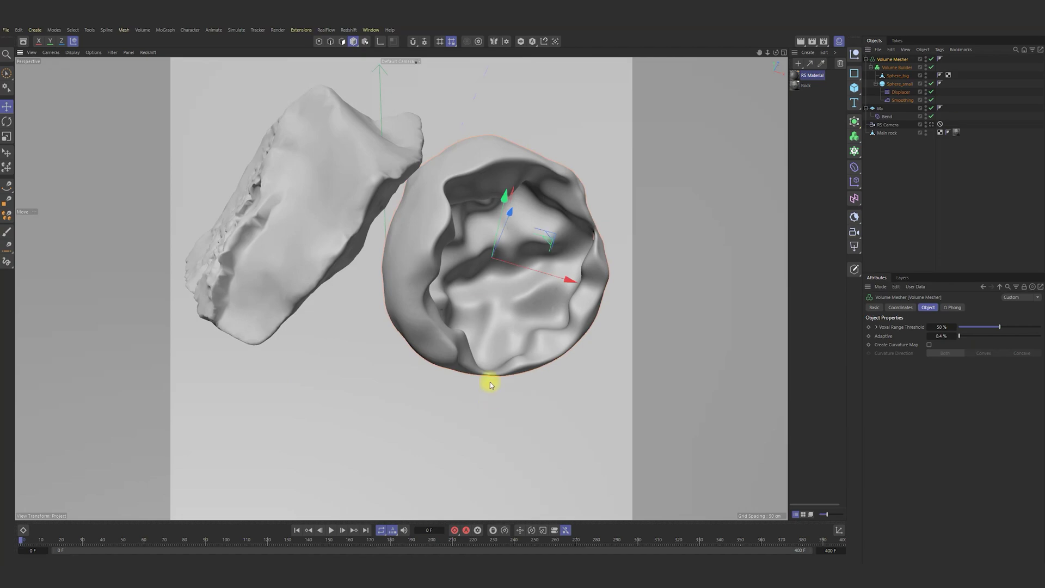
{"action": "key", "text": "n"}
{"action": "key", "text": "b"}
{"action": "mouse_move", "coordinate": [479, 272]}
{"action": "left_mouse_down", "text": "alt"}
{"action": "mouse_move", "coordinate": [485, 240]}
{"action": "mouse_move", "coordinate": [520, 199]}
{"action": "left_mouse_up", "text": "alt"}
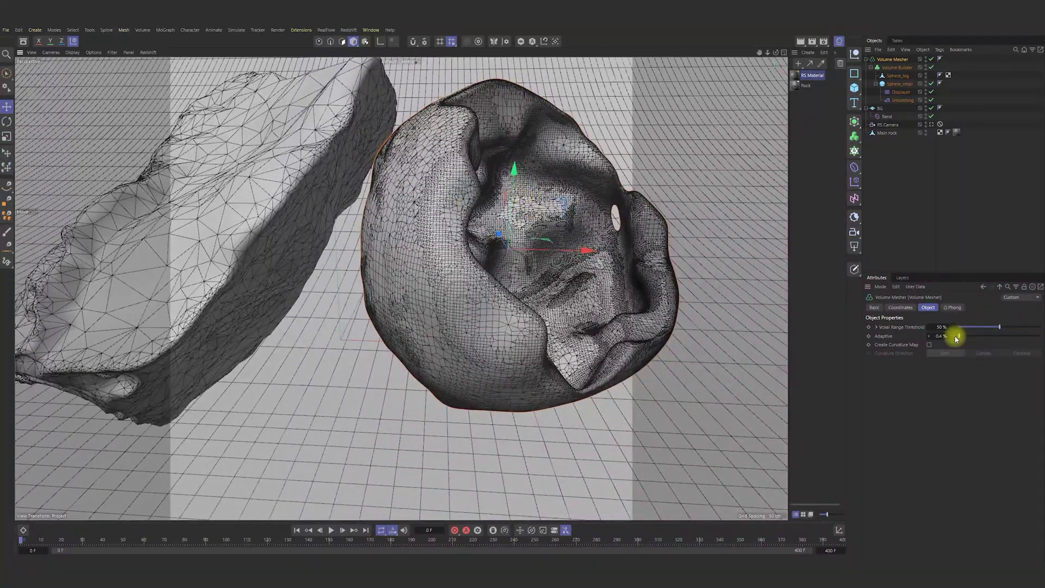
{"action": "left_click_drag", "start_coordinate": [956, 338], "coordinate": [956, 339]}
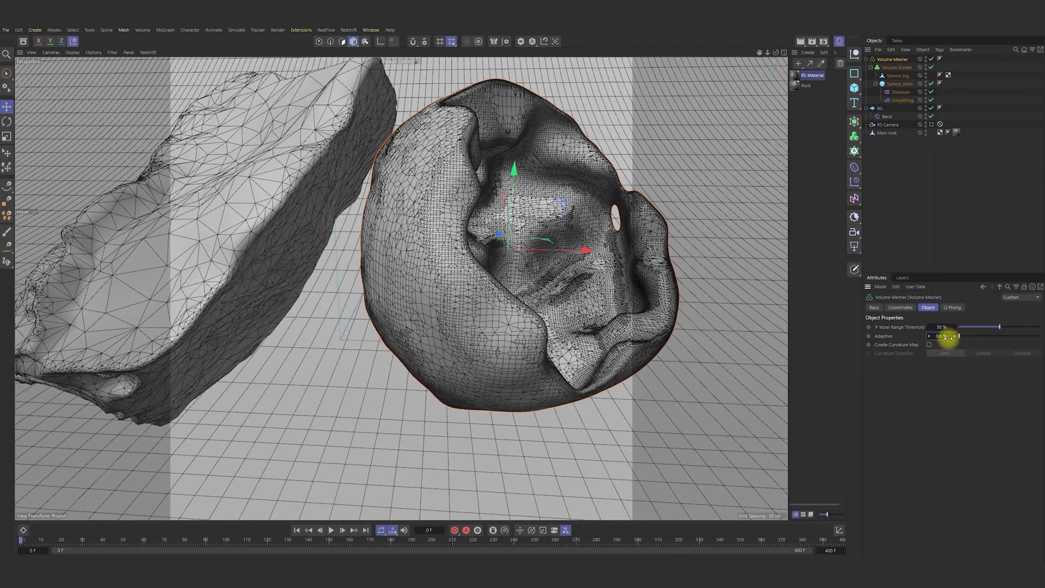
Merge the Volume Mesher and all its children into one polygon object and delete the original hierarchy.
{"action": "right_click", "coordinate": [892, 59]}
{"action": "left_click", "coordinate": [925, 282]}
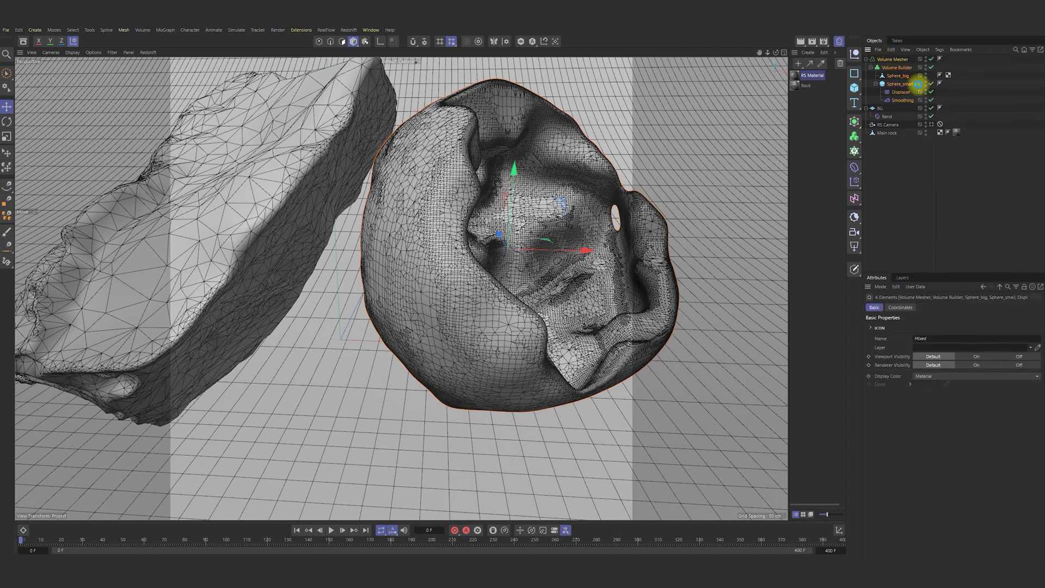
{"action": "left_click", "coordinate": [893, 67]}
{"action": "key", "text": "Delete"}
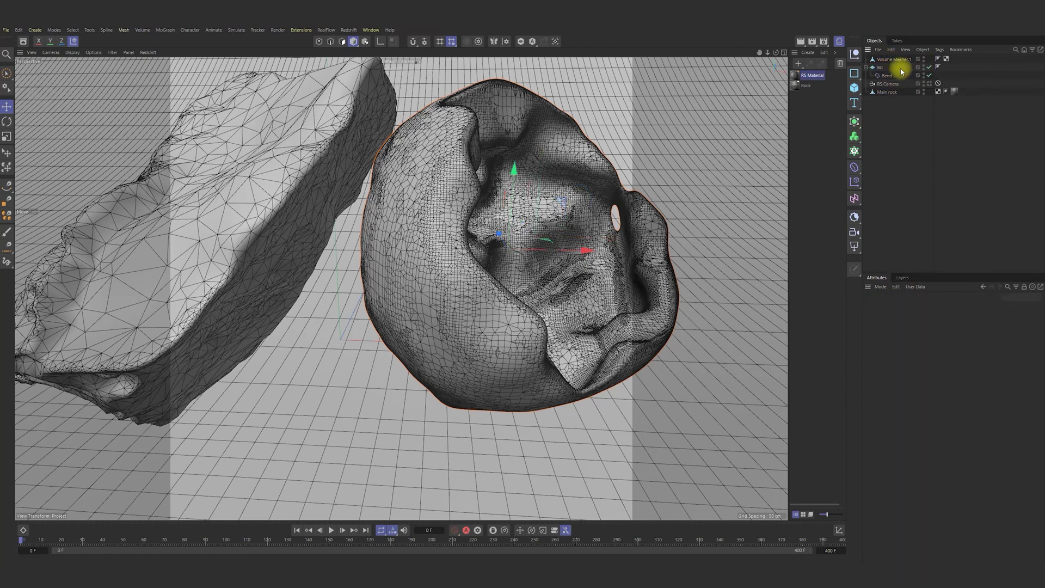
Rename the merged polygon object as Sphere and move it below Main rock in the object list.
{"action": "left_click", "coordinate": [895, 60]}
{"action": "double_click", "coordinate": [905, 59]}
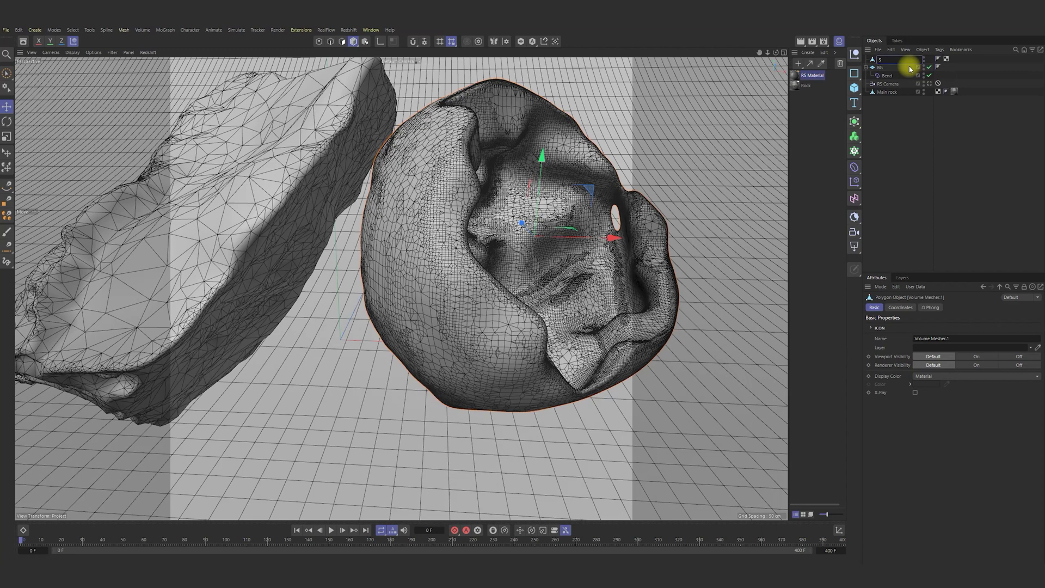
{"action": "left_click", "coordinate": [893, 138]}
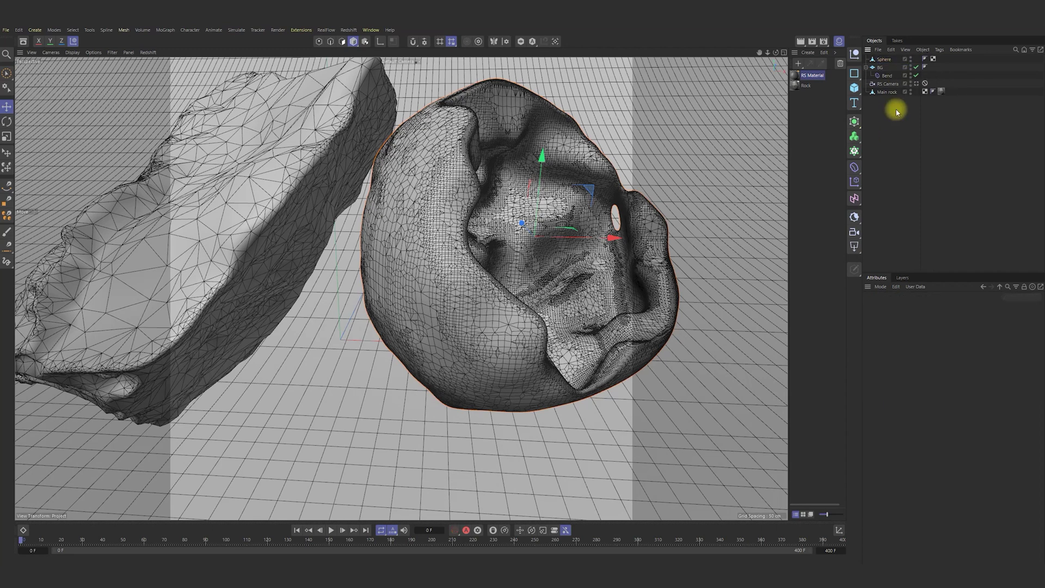
{"action": "left_click_drag", "start_coordinate": [883, 63], "coordinate": [886, 98]}
{"action": "left_click", "coordinate": [897, 183]}
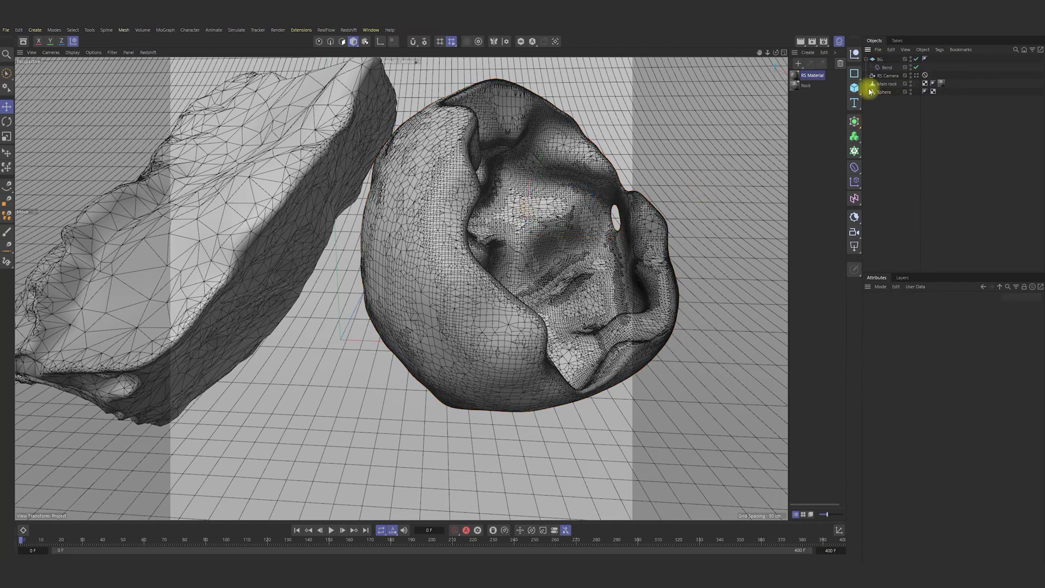
Edit the RS Material and assign it to the Sphere object.
{"action": "double_click", "coordinate": [796, 77]}
{"action": "left_click", "coordinate": [1035, 69]}
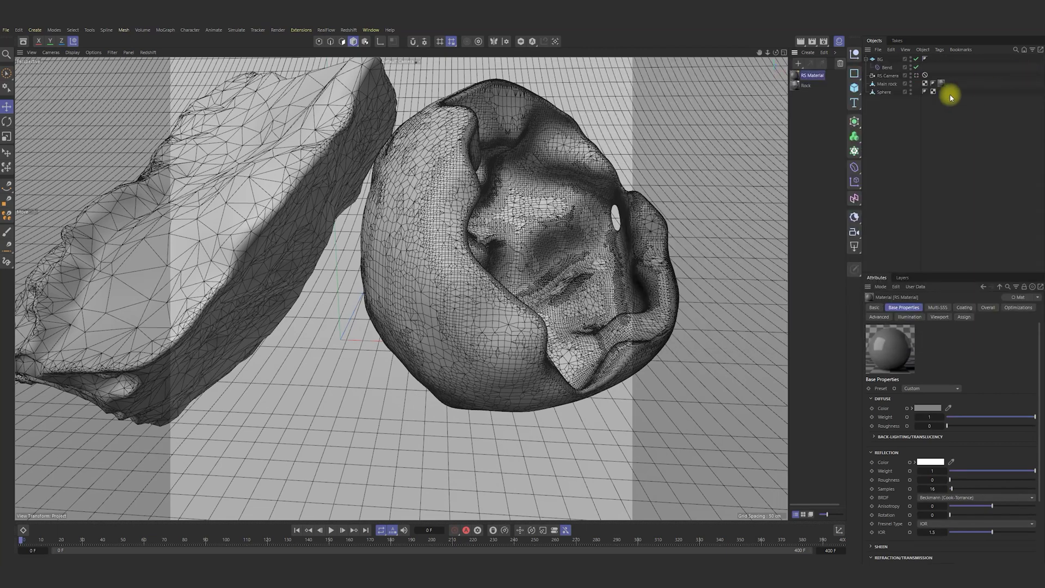
{"action": "left_click_drag", "start_coordinate": [888, 98], "coordinate": [884, 92]}
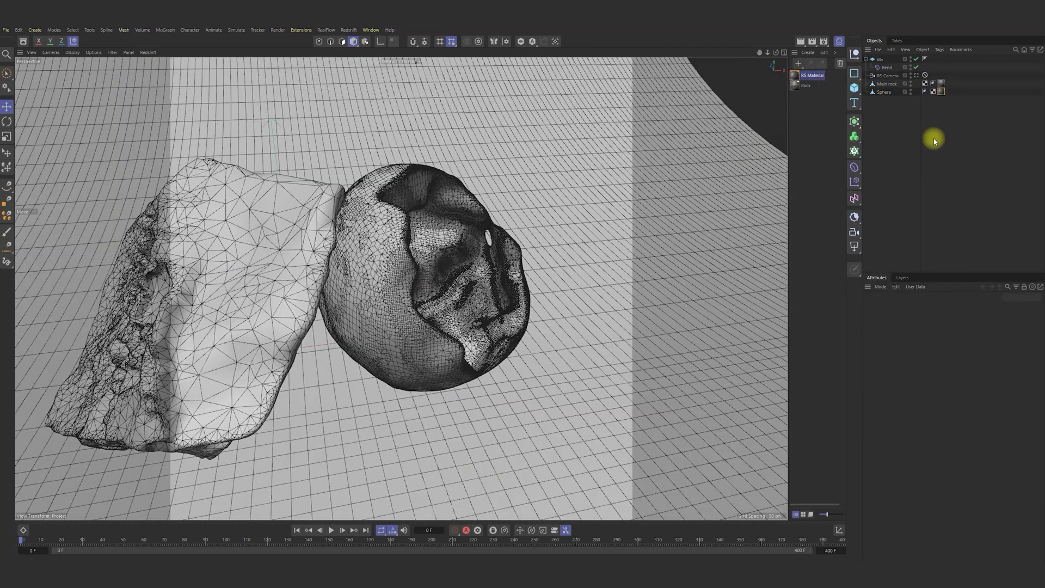
{"action": "scroll", "coordinate": [528, 217], "scroll_direction": "down", "scroll_amount": 5}
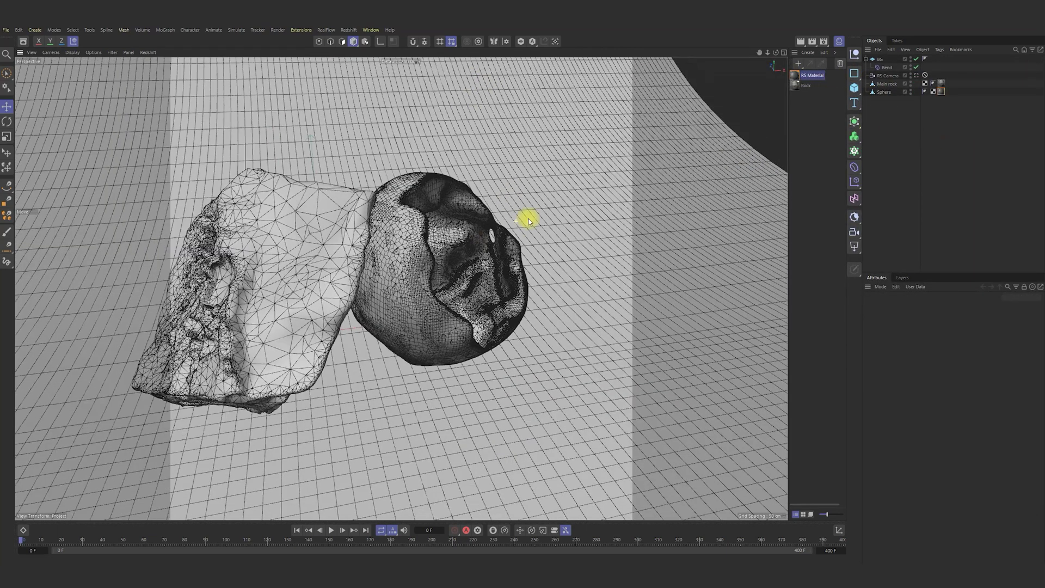
Add a Redshift Dome Light to the scene and turn off its Background option.
{"action": "left_click", "coordinate": [349, 30]}
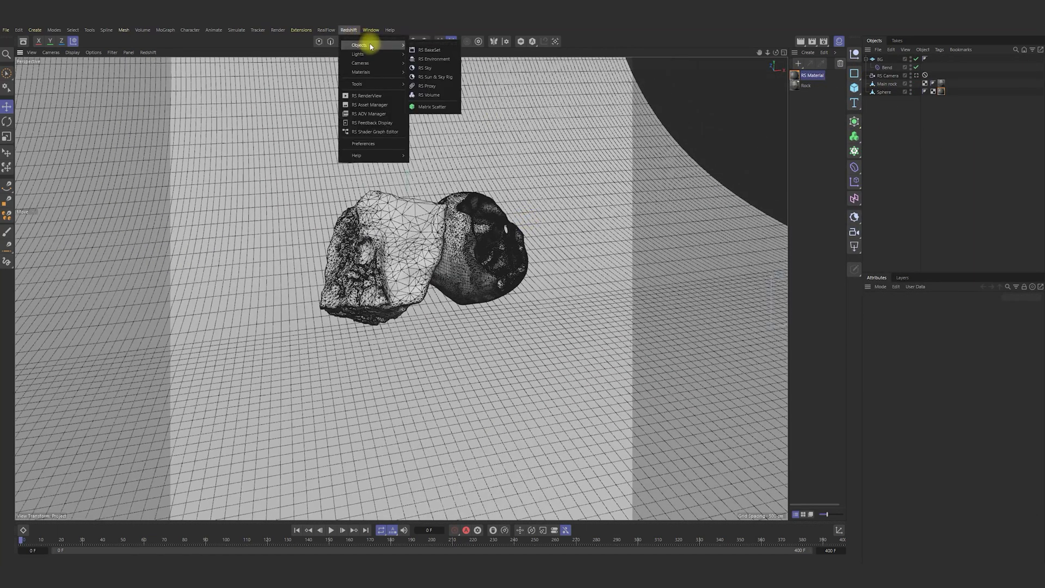
{"action": "mouse_move", "coordinate": [381, 54]}
{"action": "left_click", "coordinate": [430, 95]}
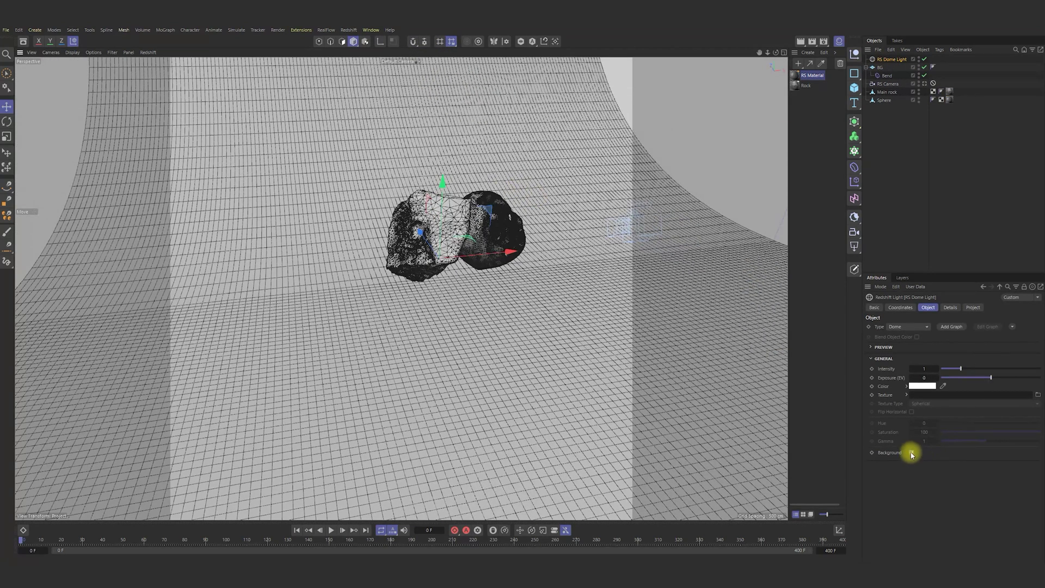
{"action": "left_click", "coordinate": [912, 452]}
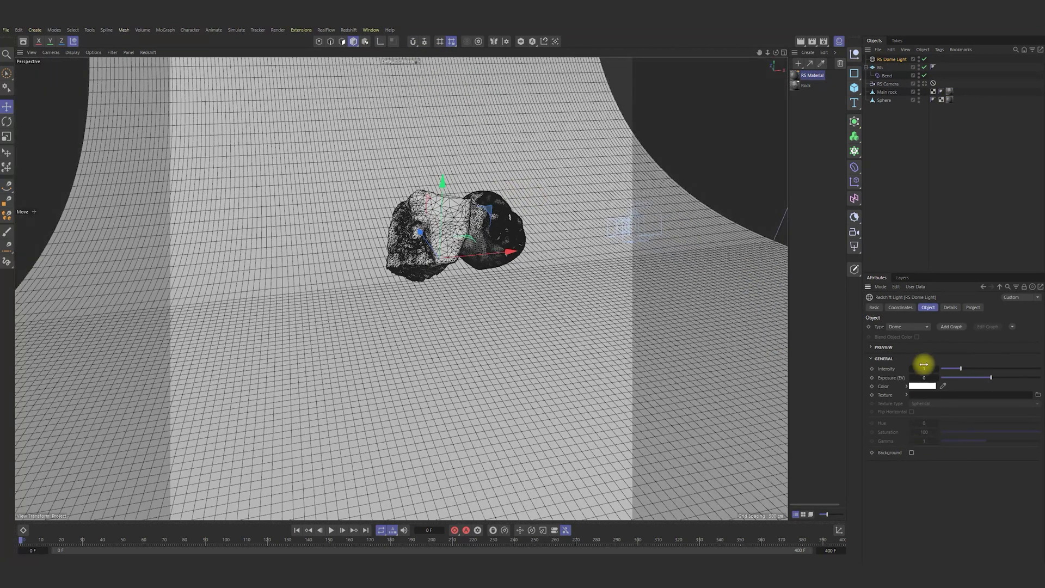
Set the dome light's intensity to 0.5 and adjust the hue of its colour.
{"action": "left_click", "coordinate": [923, 368]}
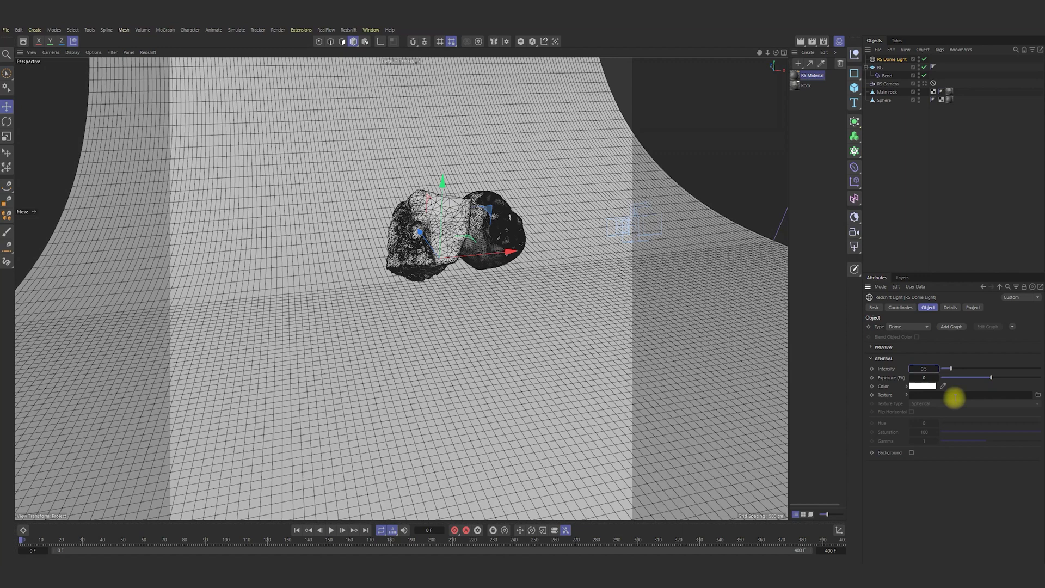
{"action": "left_click", "coordinate": [922, 386]}
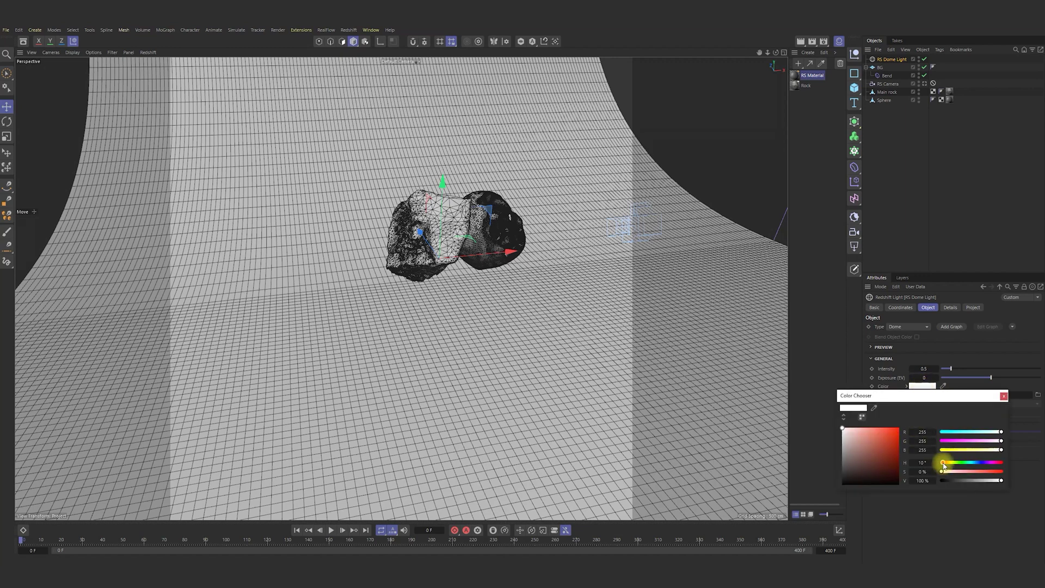
{"action": "left_click_drag", "start_coordinate": [945, 465], "coordinate": [946, 465]}
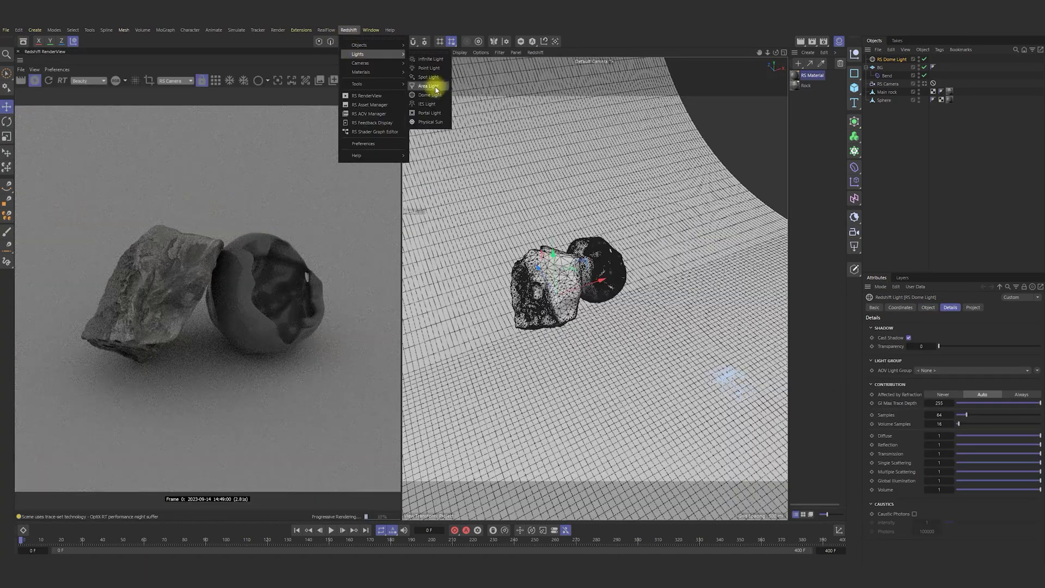
Add a Redshift Area Light, raise it higher above the backdrop floor and set its intensity to 40.
{"action": "left_click", "coordinate": [434, 84]}
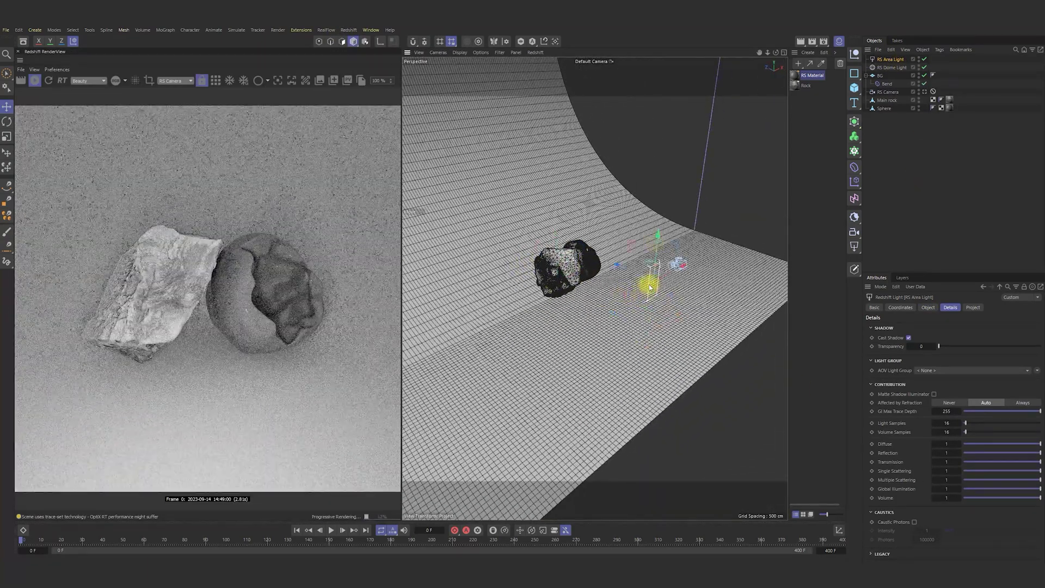
{"action": "left_click_drag", "start_coordinate": [659, 235], "coordinate": [660, 210]}
{"action": "scroll", "coordinate": [572, 258], "scroll_direction": "up", "scroll_amount": 3}
{"action": "left_click_drag", "start_coordinate": [572, 258], "coordinate": [550, 260], "text": "alt"}
{"action": "left_click", "coordinate": [928, 307]}
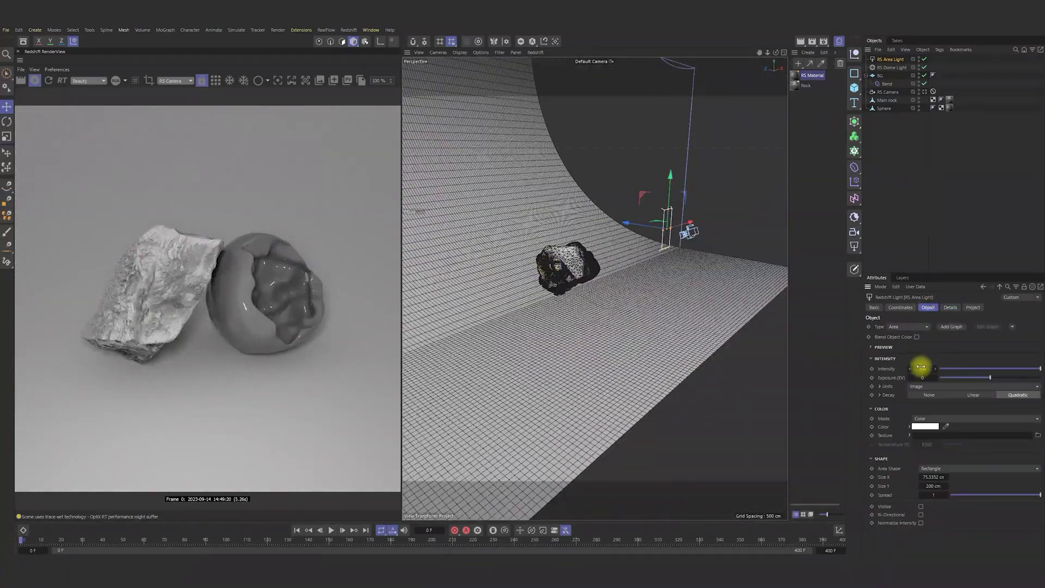
{"action": "left_click_drag", "start_coordinate": [921, 367], "coordinate": [942, 387]}
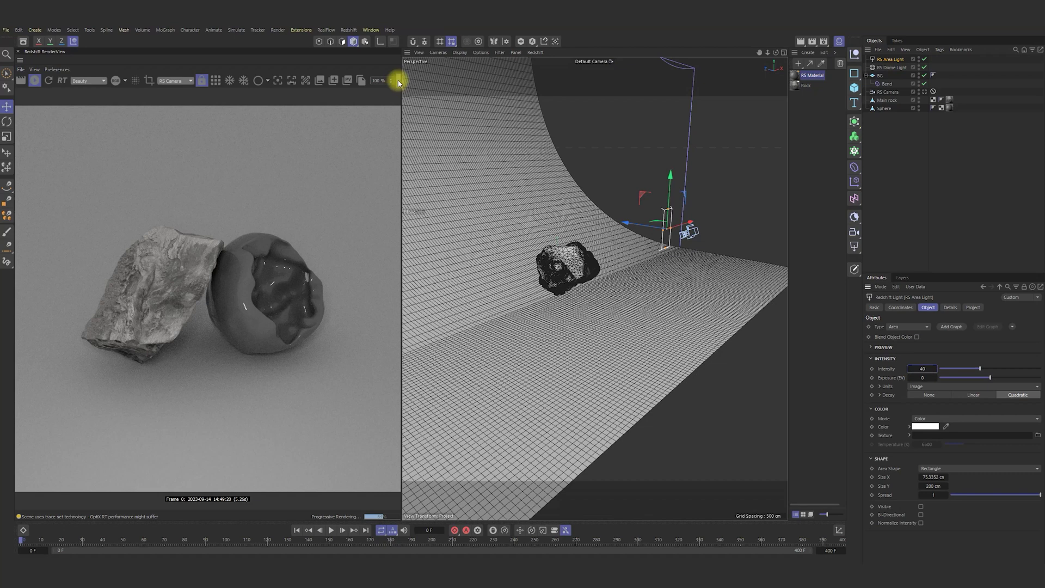
Enable Color Controls in the RenderView settings and shape the RGB curve to increase contrast with brighter highlights.
{"action": "left_click", "coordinate": [398, 82]}
{"action": "left_click", "coordinate": [65, 94]}
{"action": "left_click", "coordinate": [377, 217]}
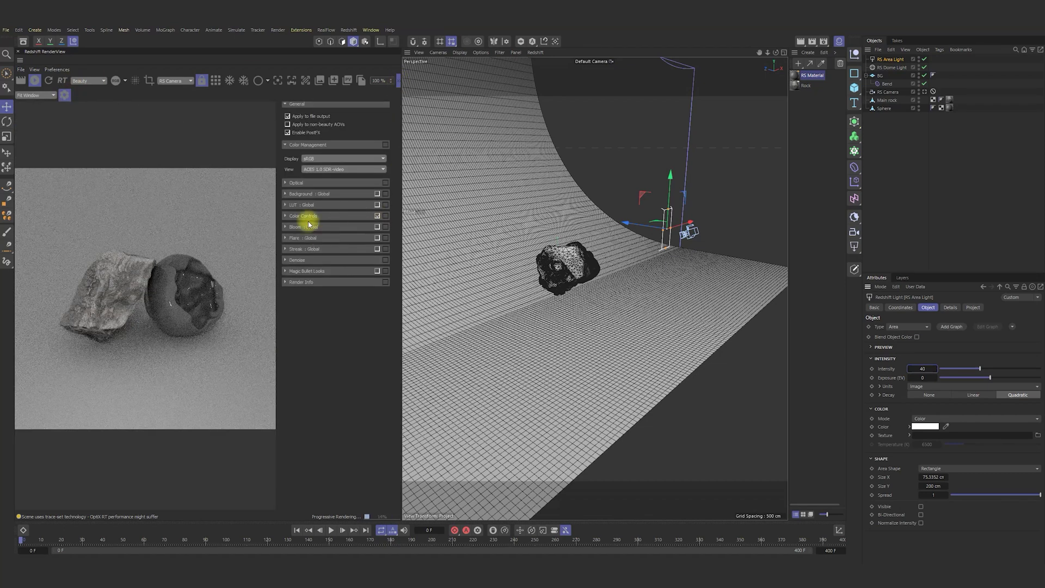
{"action": "left_click", "coordinate": [305, 216]}
{"action": "left_click", "coordinate": [312, 327]}
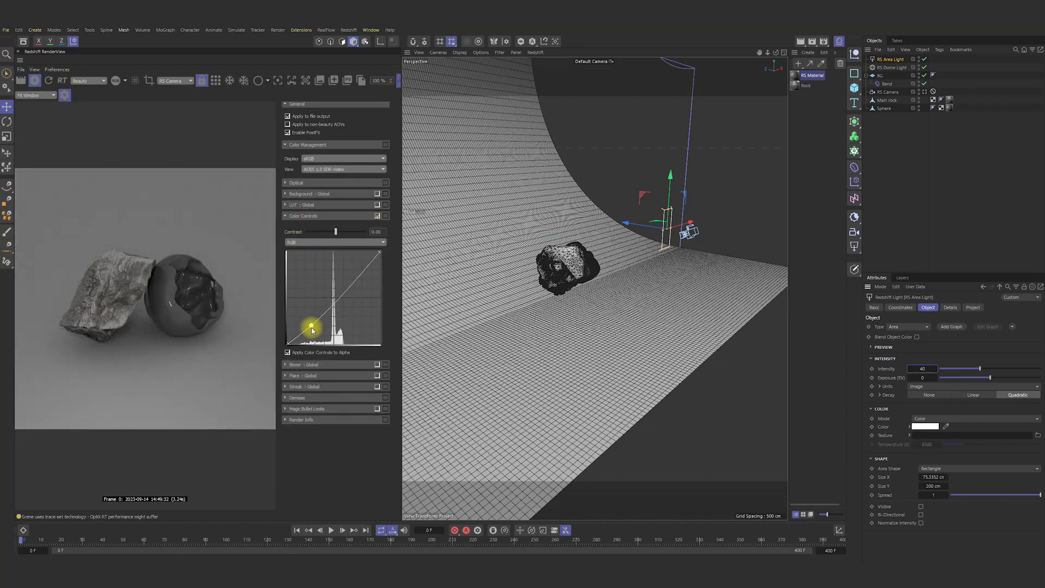
{"action": "left_click_drag", "start_coordinate": [350, 283], "coordinate": [347, 280]}
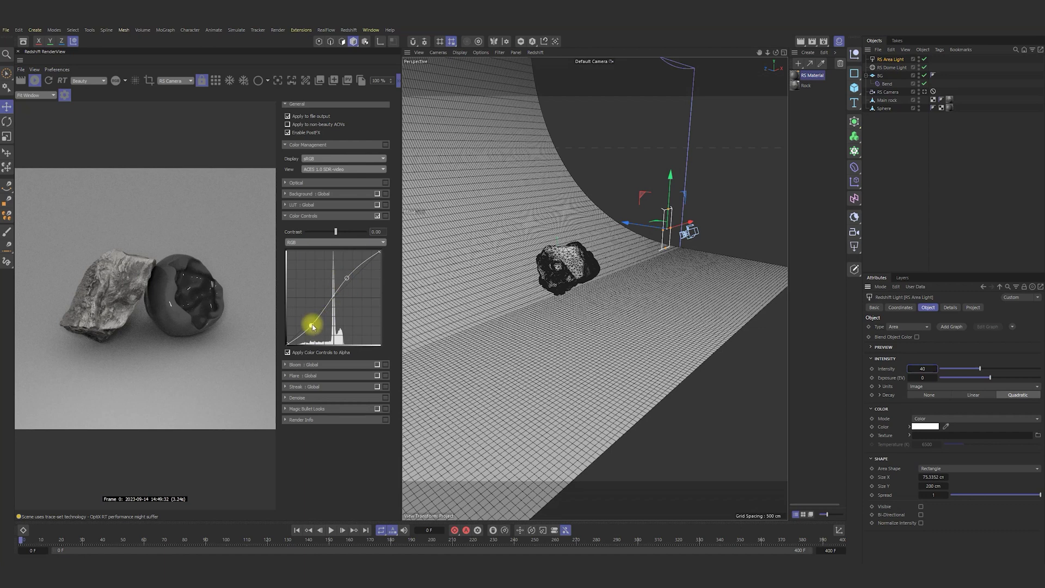
{"action": "left_click", "coordinate": [64, 94]}
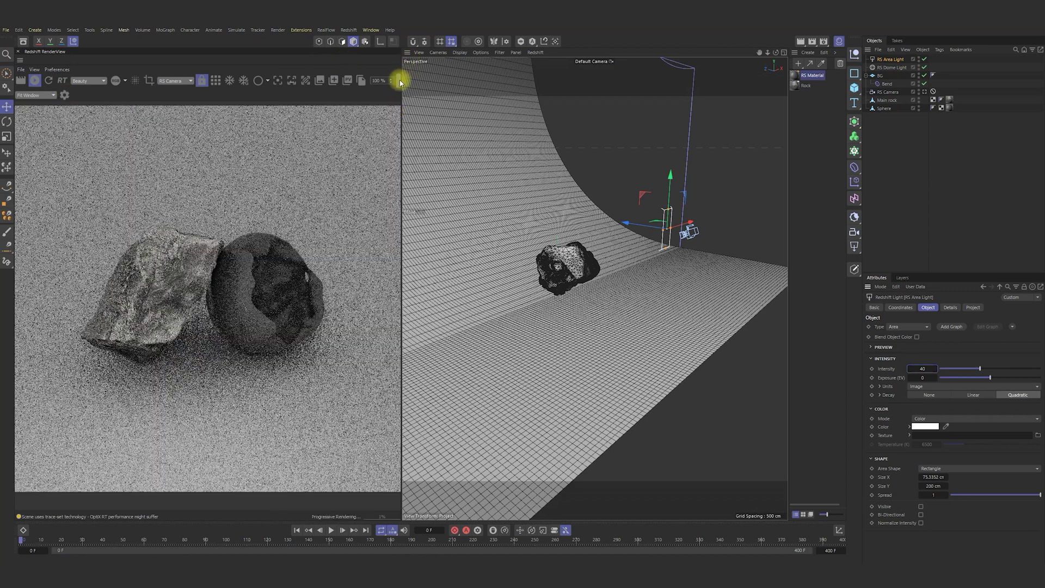
Create a new Redshift material, rename it Sphere and assign it to the Sphere object.
{"action": "left_click", "coordinate": [808, 52]}
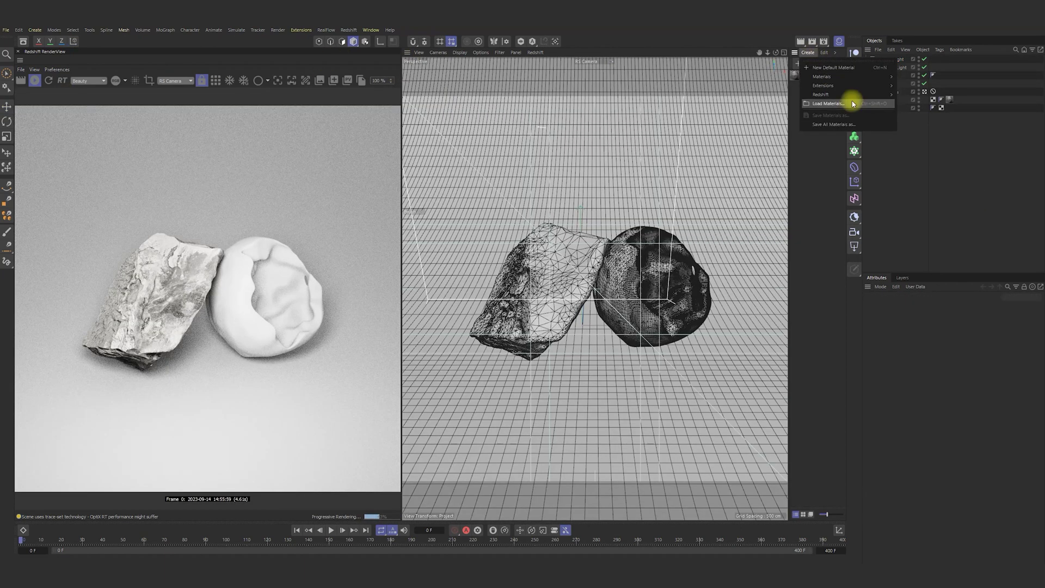
{"action": "mouse_move", "coordinate": [870, 95]}
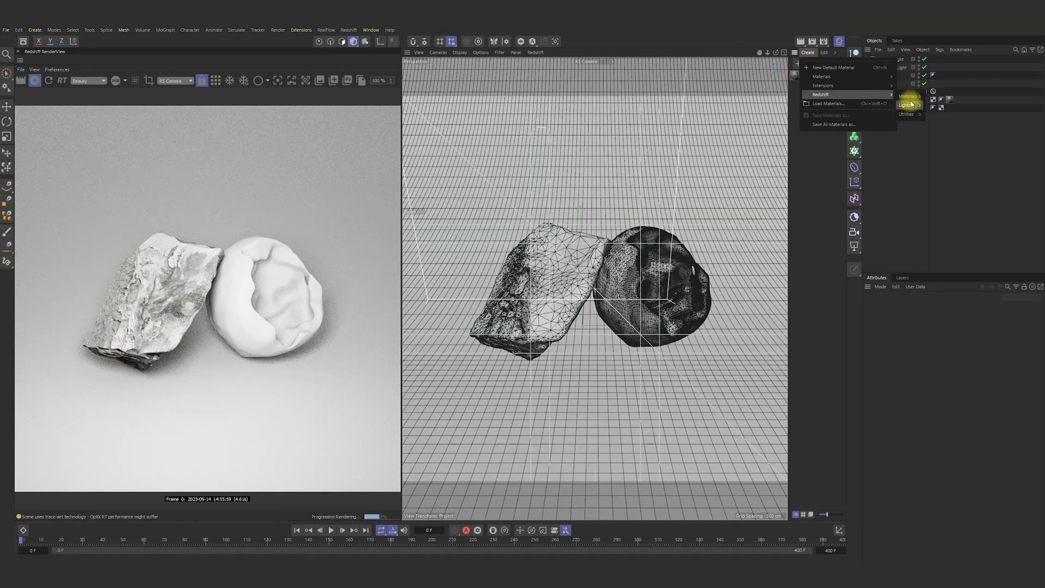
{"action": "mouse_move", "coordinate": [912, 100]}
{"action": "left_click", "coordinate": [942, 106]}
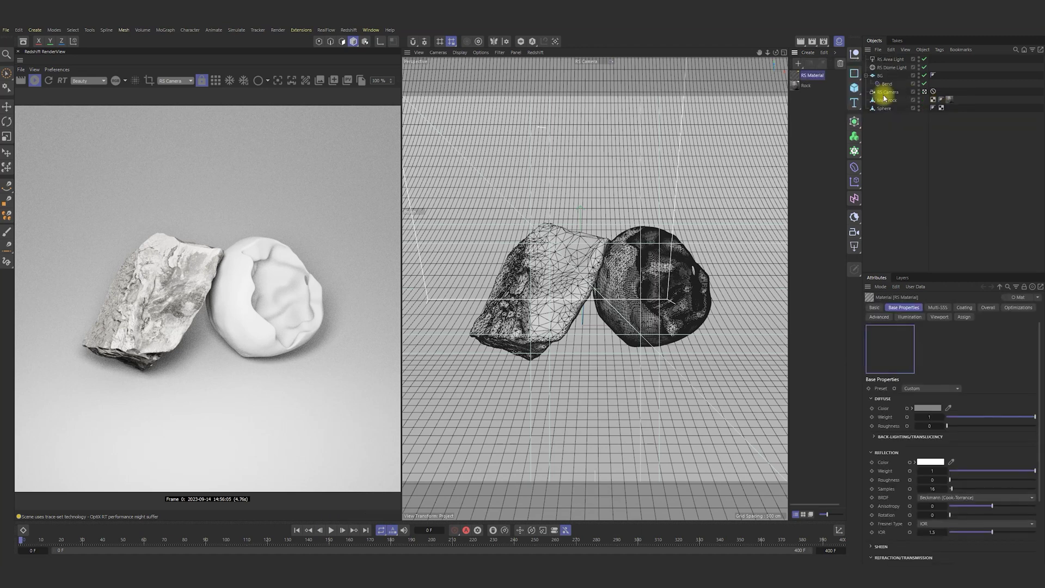
{"action": "double_click", "coordinate": [811, 76]}
{"action": "type", "text": "SAc"}
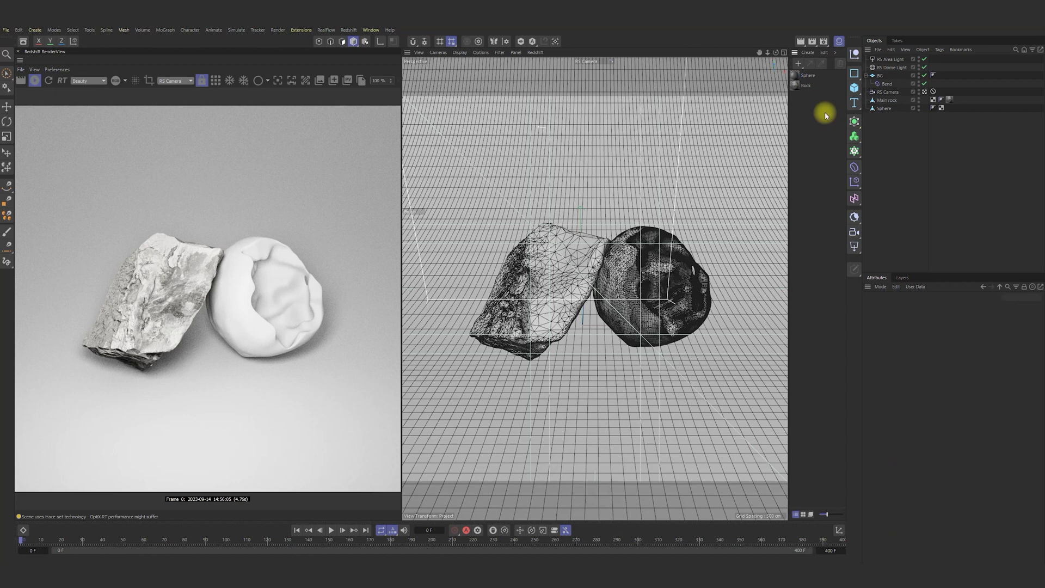
{"action": "left_click_drag", "start_coordinate": [805, 77], "coordinate": [884, 108]}
Open the Sphere material's node graph in an enlarged editor and add Maxon Noise and Ramp nodes.
{"action": "double_click", "coordinate": [795, 75]}
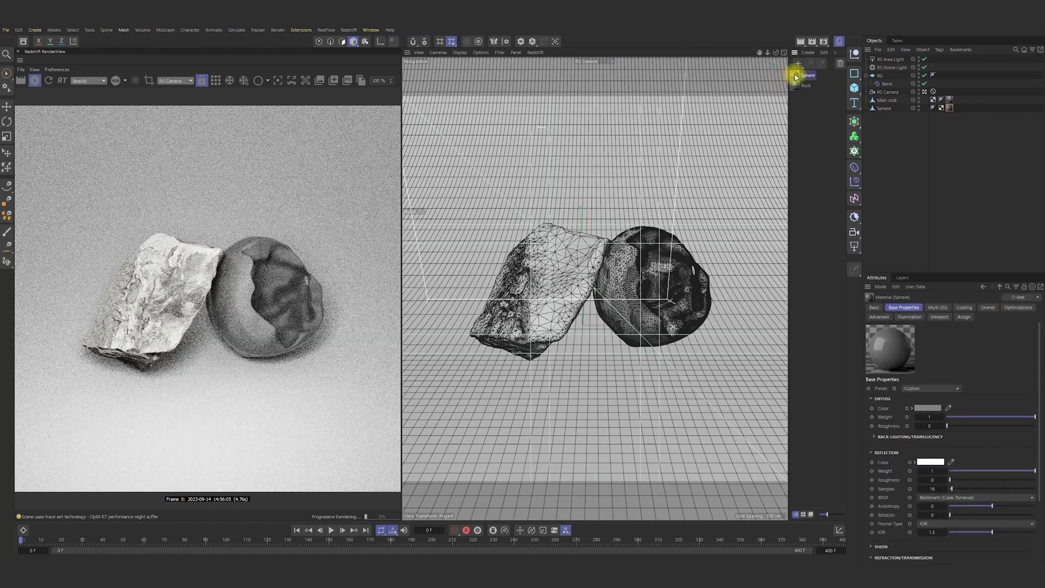
{"action": "left_click_drag", "start_coordinate": [762, 72], "coordinate": [644, 71]}
{"action": "left_click", "coordinate": [904, 82]}
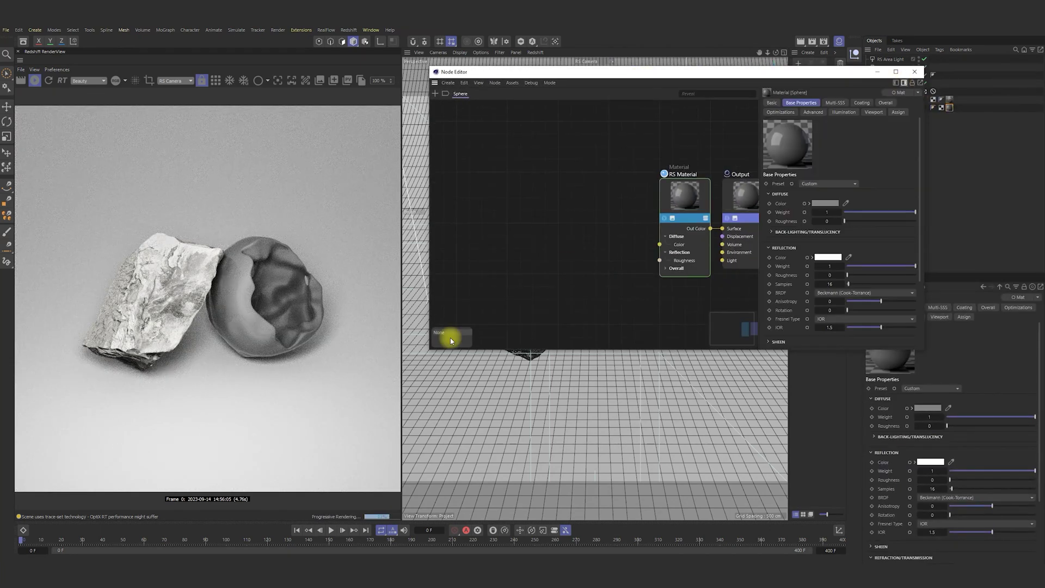
{"action": "left_click_drag", "start_coordinate": [430, 350], "coordinate": [311, 466]}
{"action": "scroll", "coordinate": [719, 310], "scroll_direction": "down", "scroll_amount": 2}
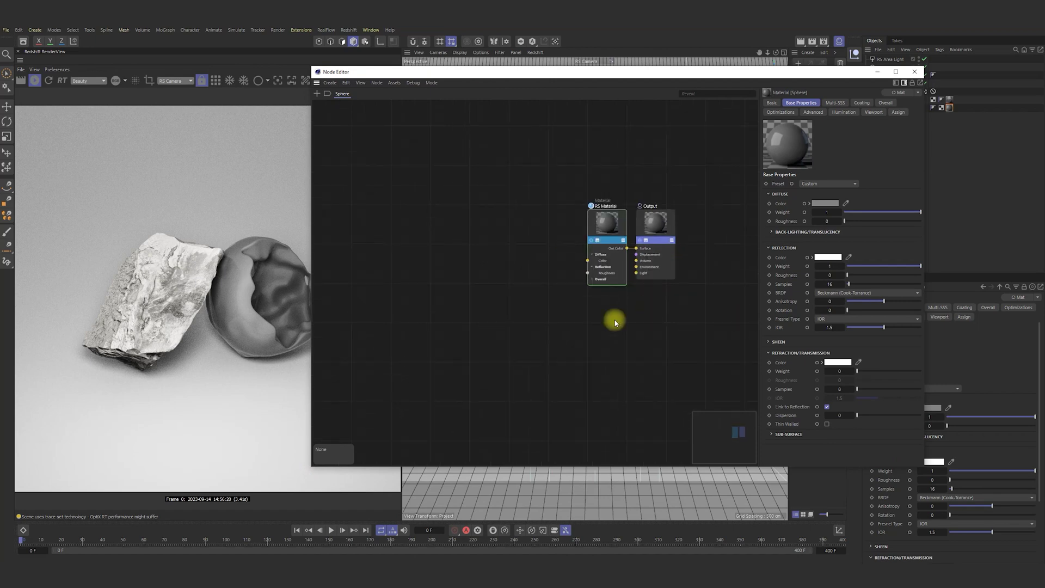
{"action": "double_click", "coordinate": [537, 273]}
{"action": "type", "text": "max"}
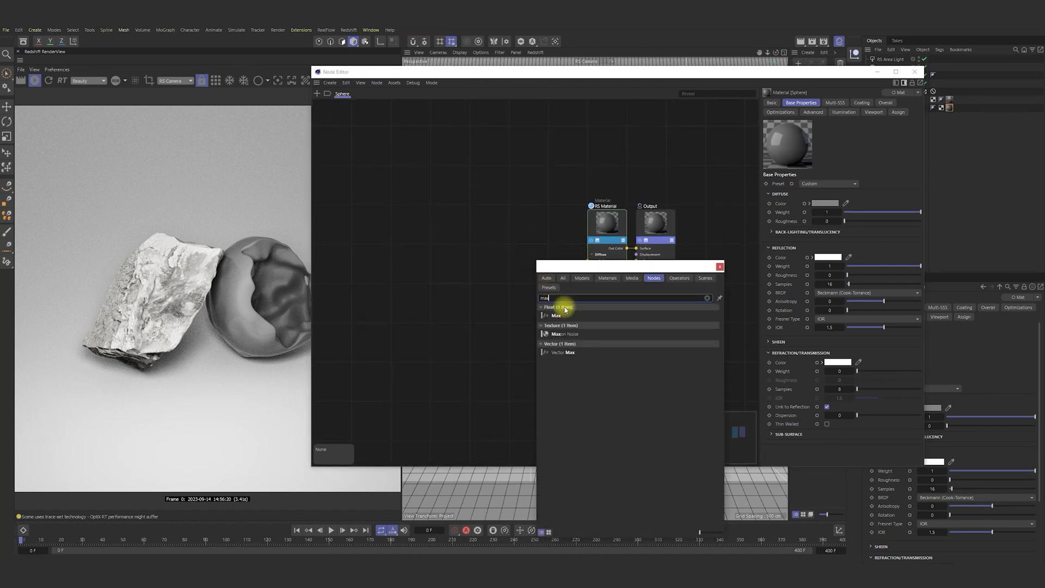
{"action": "left_click_drag", "start_coordinate": [565, 334], "coordinate": [370, 177]}
{"action": "type", "text": "ramp"}
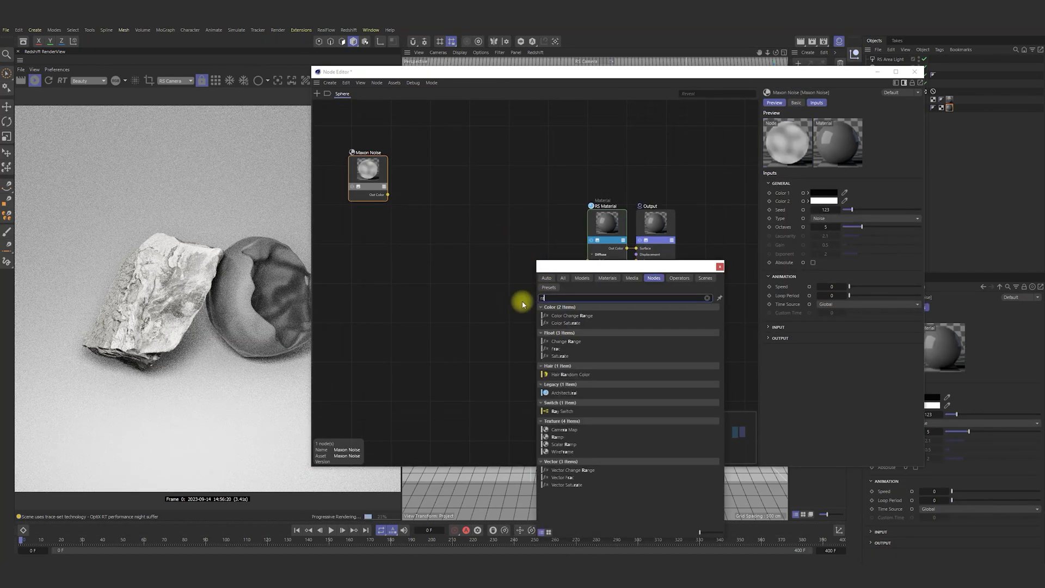
{"action": "left_click_drag", "start_coordinate": [557, 308], "coordinate": [479, 199]}
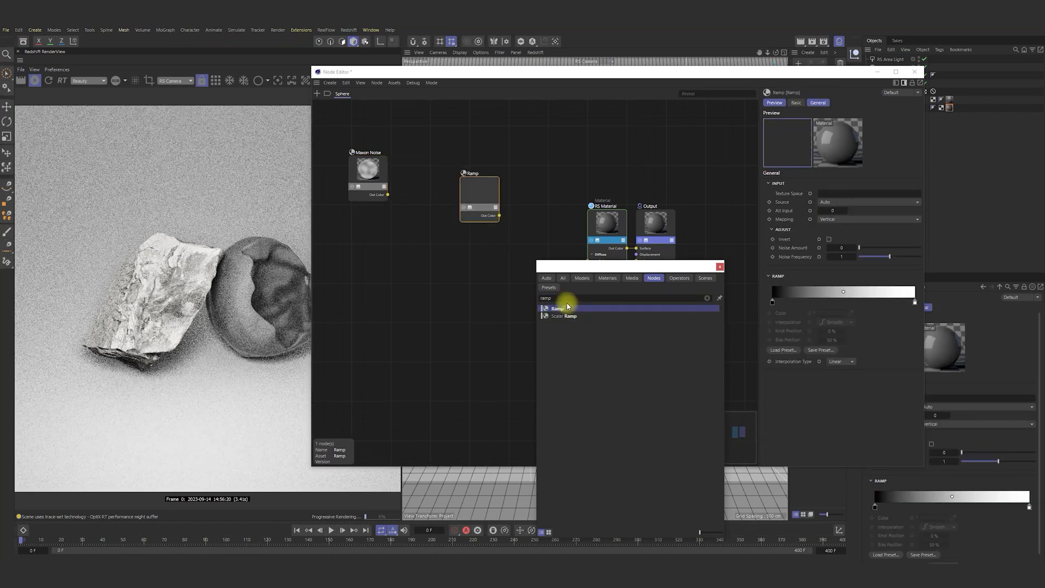
Add a Color Correct node beside the Ramp node.
{"action": "key", "text": "BackSpace"}
{"action": "key", "text": "BackSpace"}
{"action": "key", "text": "BackSpace"}
{"action": "key", "text": "BackSpace"}
{"action": "type", "text": "corr"}
{"action": "left_click_drag", "start_coordinate": [558, 313], "coordinate": [429, 199]}
Add a Color Layer node next to Maxon Noise and move Color Correct between the Ramp and RS Material nodes.
{"action": "left_click", "coordinate": [567, 297]}
{"action": "key", "text": "BackSpace"}
{"action": "key", "text": "BackSpace"}
{"action": "key", "text": "BackSpace"}
{"action": "key", "text": "BackSpace"}
{"action": "type", "text": "layer"}
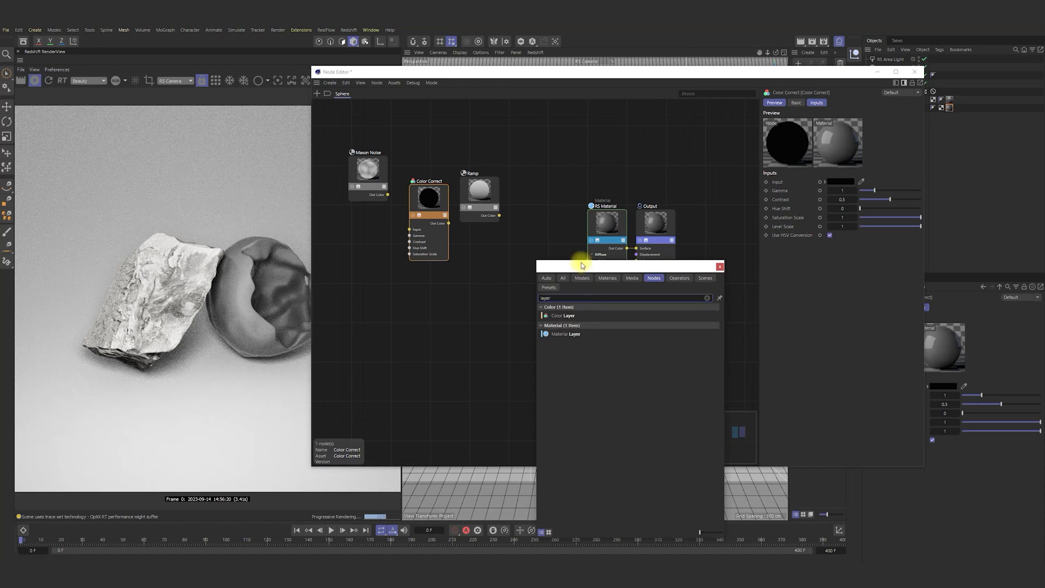
{"action": "left_click_drag", "start_coordinate": [561, 315], "coordinate": [396, 283]}
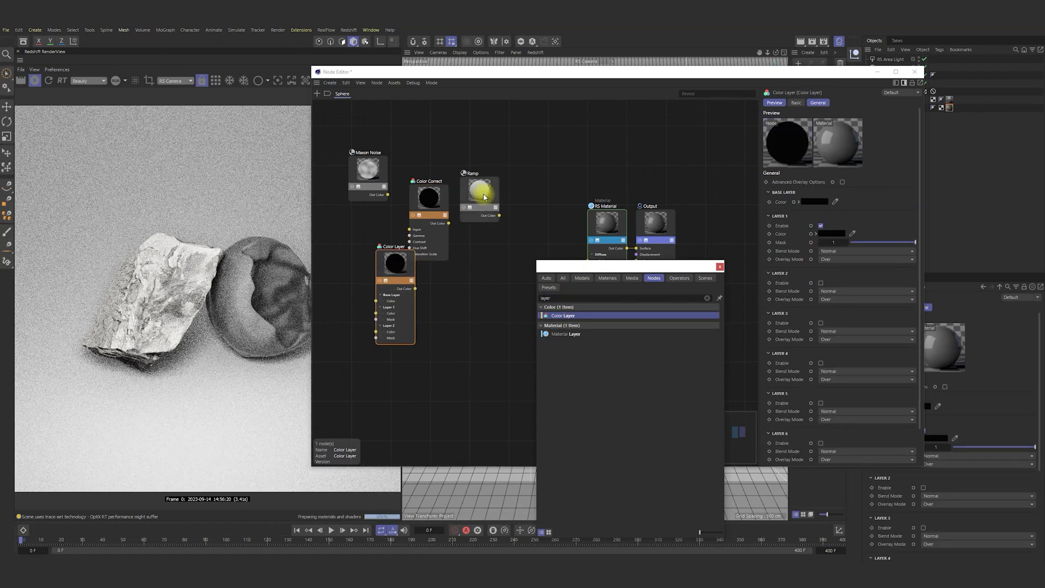
{"action": "left_click_drag", "start_coordinate": [431, 198], "coordinate": [537, 212]}
{"action": "left_click_drag", "start_coordinate": [397, 261], "coordinate": [418, 173]}
Add Bump Map and Displacement nodes below the colour nodes in the Sphere material's graph.
{"action": "double_click", "coordinate": [554, 369]}
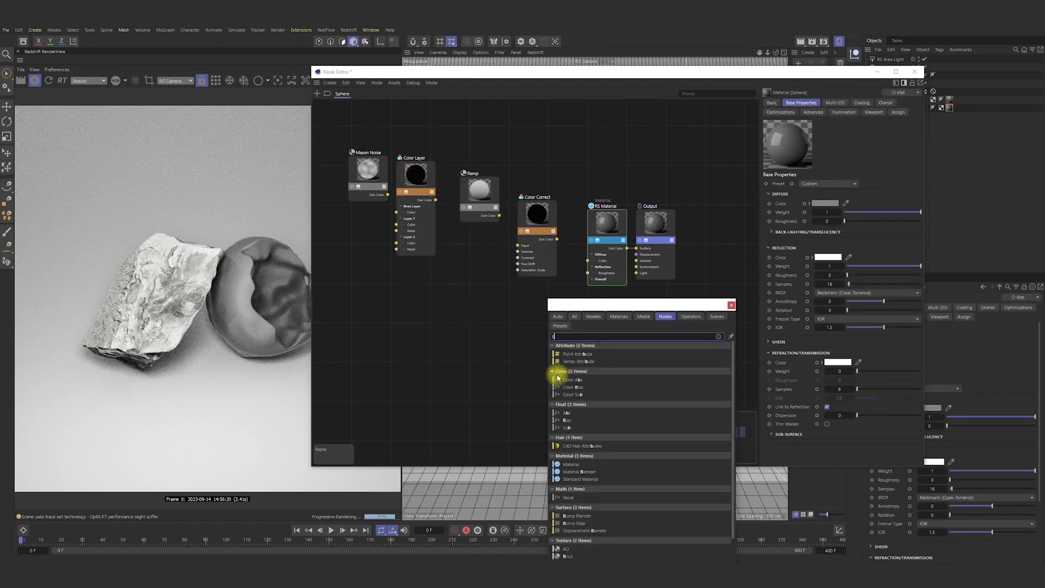
{"action": "type", "text": "bump"}
{"action": "left_click_drag", "start_coordinate": [575, 355], "coordinate": [456, 327]}
{"action": "double_click", "coordinate": [566, 337]}
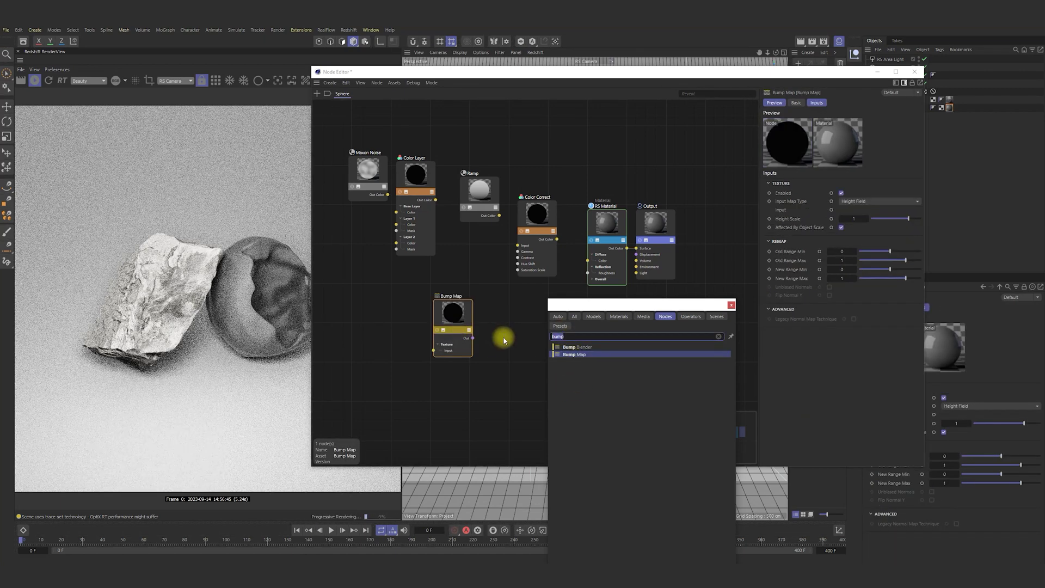
{"action": "type", "text": "dis"}
{"action": "left_click_drag", "start_coordinate": [597, 359], "coordinate": [497, 392]}
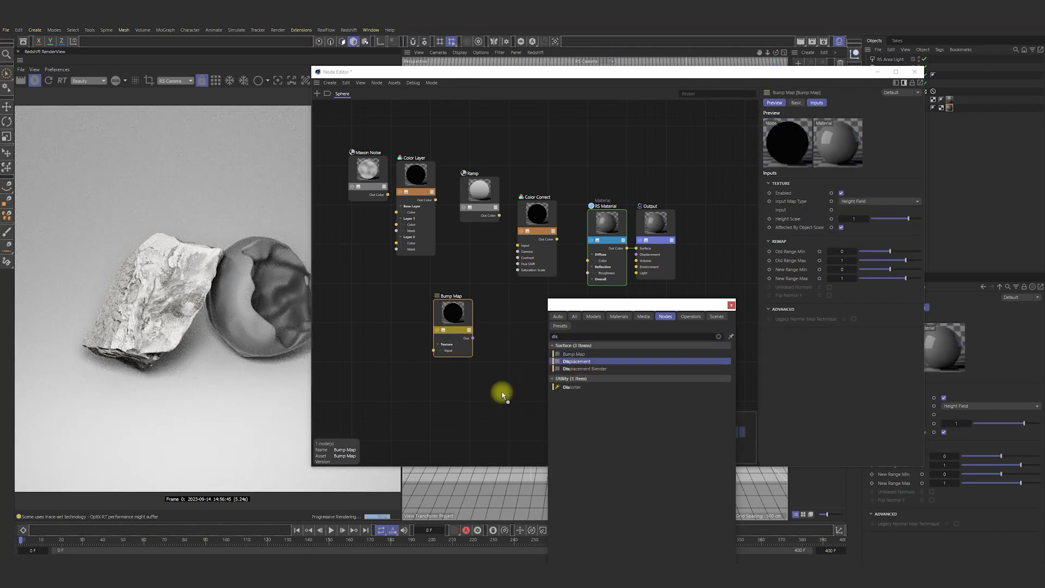
{"action": "left_click", "coordinate": [730, 306]}
Chain Maxon Noise through Color Layer's base colour, the Ramp's Alt Input and Color Correct into the RS Material's diffuse colour.
{"action": "left_click_drag", "start_coordinate": [557, 239], "coordinate": [587, 261]}
{"action": "left_click_drag", "start_coordinate": [499, 216], "coordinate": [518, 246]}
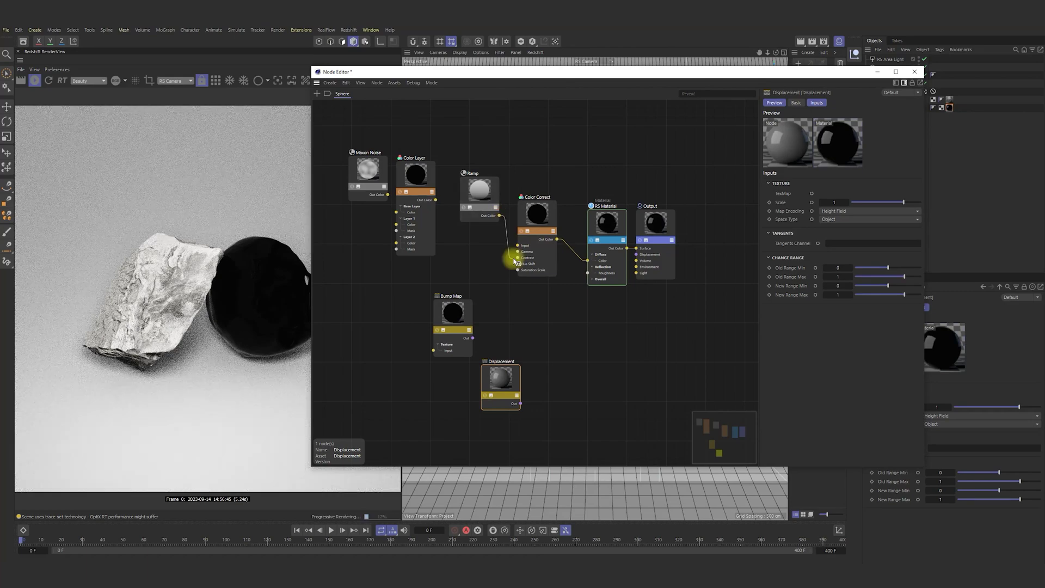
{"action": "left_click_drag", "start_coordinate": [435, 200], "coordinate": [467, 219]}
{"action": "mouse_move", "coordinate": [532, 238]}
{"action": "left_click", "coordinate": [555, 249]}
{"action": "left_click_drag", "start_coordinate": [422, 176], "coordinate": [404, 224]}
{"action": "left_click", "coordinate": [831, 252]}
{"action": "left_click", "coordinate": [814, 289]}
{"action": "left_click", "coordinate": [832, 234]}
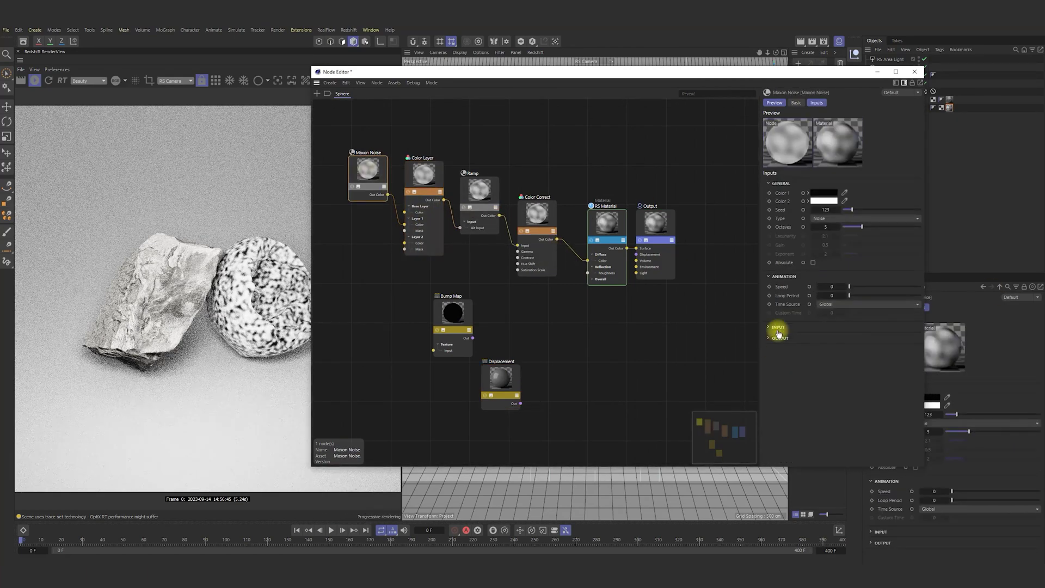
Set the Maxon Noise's Overall Scale to 10 and its Seed to 126.
{"action": "left_click", "coordinate": [779, 328]}
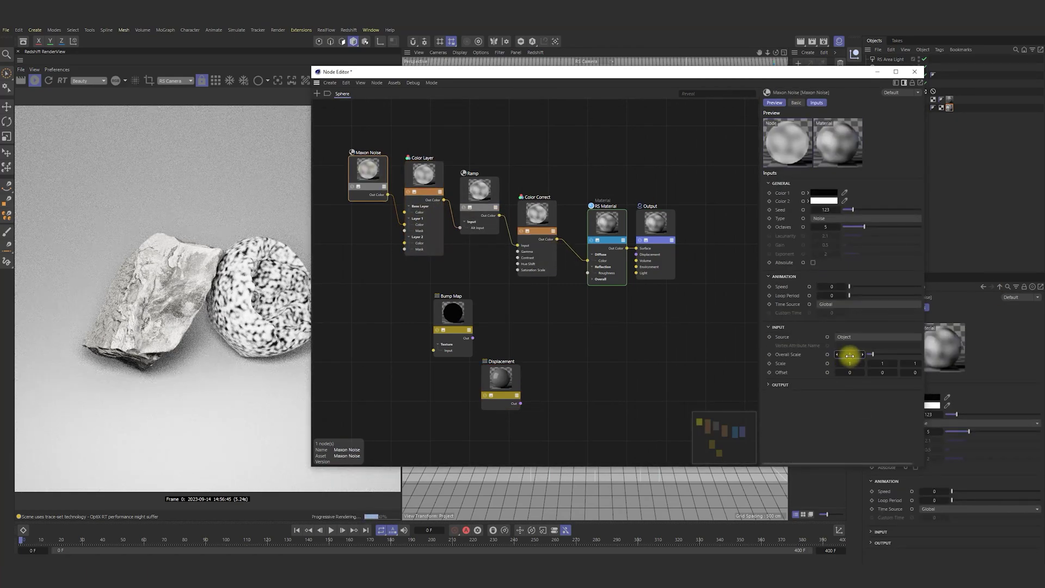
{"action": "left_click", "coordinate": [838, 210]}
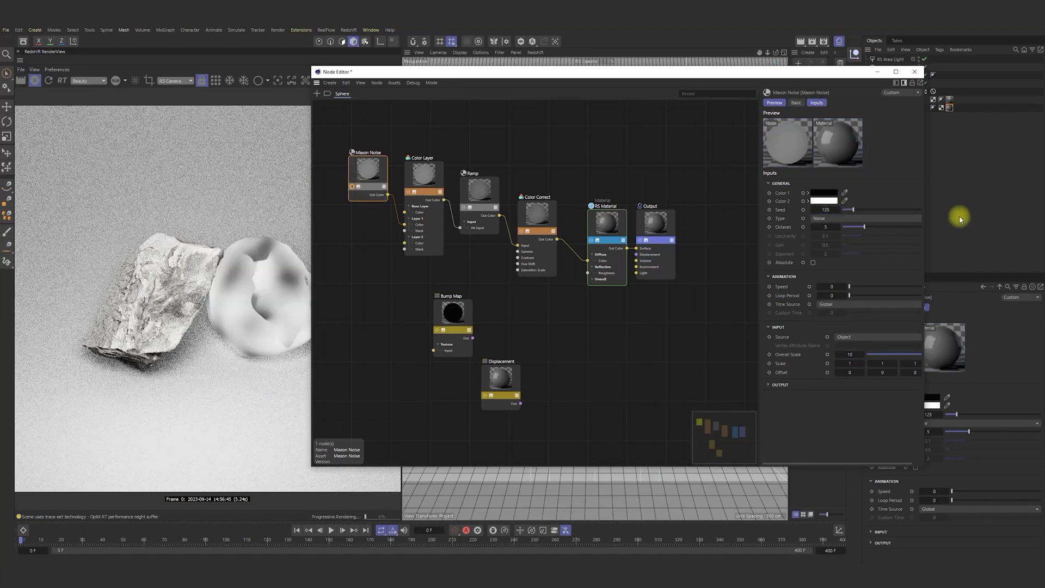
{"action": "left_click", "coordinate": [838, 210]}
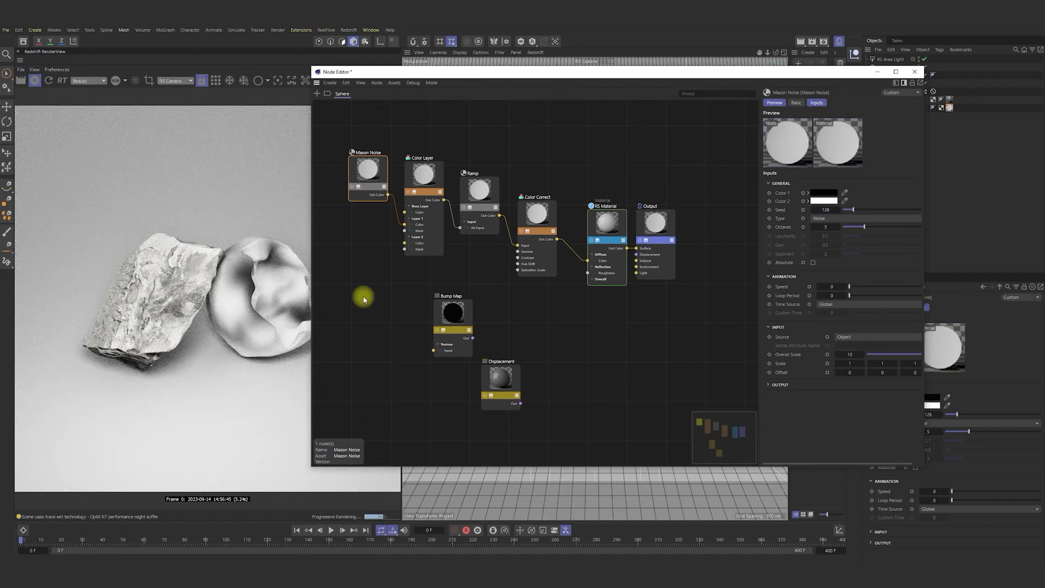
Change the Maxon Noise's Color 1 to a brown with a hue of 22°.
{"action": "left_click", "coordinate": [823, 193]}
{"action": "left_click", "coordinate": [847, 269]}
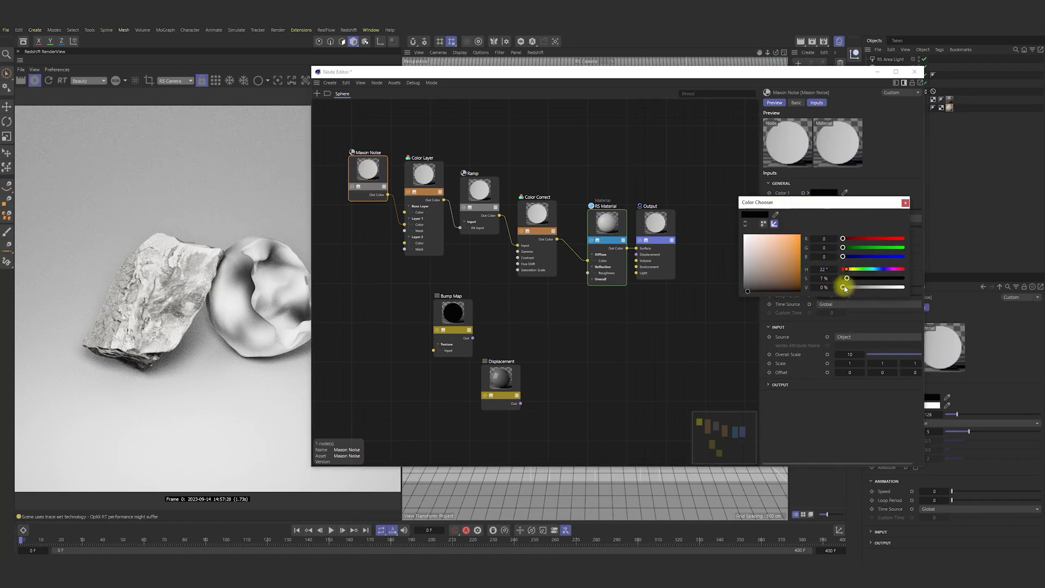
{"action": "left_click_drag", "start_coordinate": [843, 288], "coordinate": [884, 278]}
{"action": "left_click", "coordinate": [905, 202]}
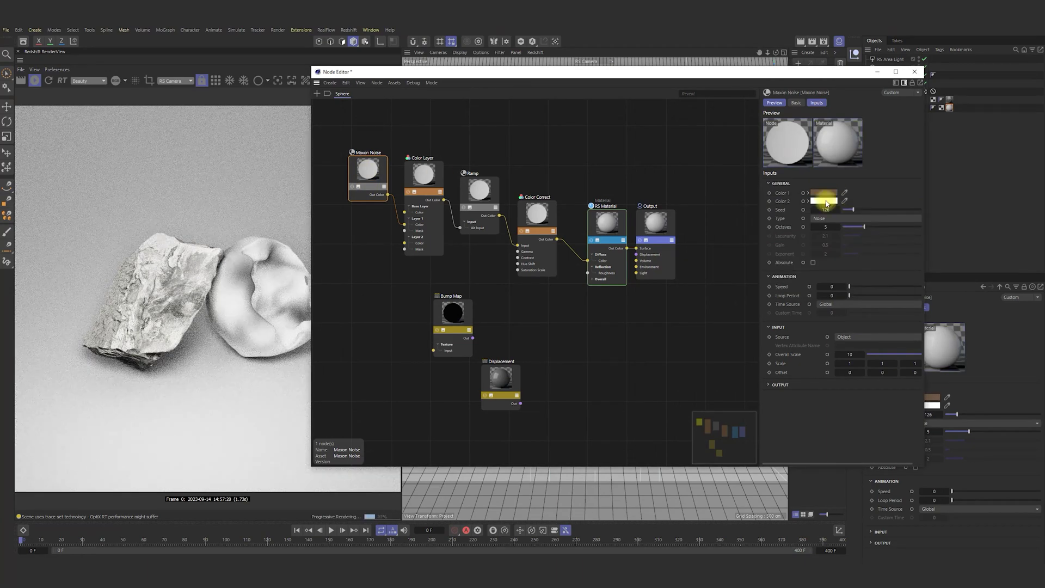
Copy the Maxon Noise's brown Color 1 to Color 2 and reduce the copied colour's saturation to a near grey.
{"action": "left_click", "coordinate": [825, 202]}
{"action": "left_click", "coordinate": [906, 211]}
{"action": "left_click_drag", "start_coordinate": [823, 192], "coordinate": [832, 201]}
{"action": "left_click", "coordinate": [833, 201]}
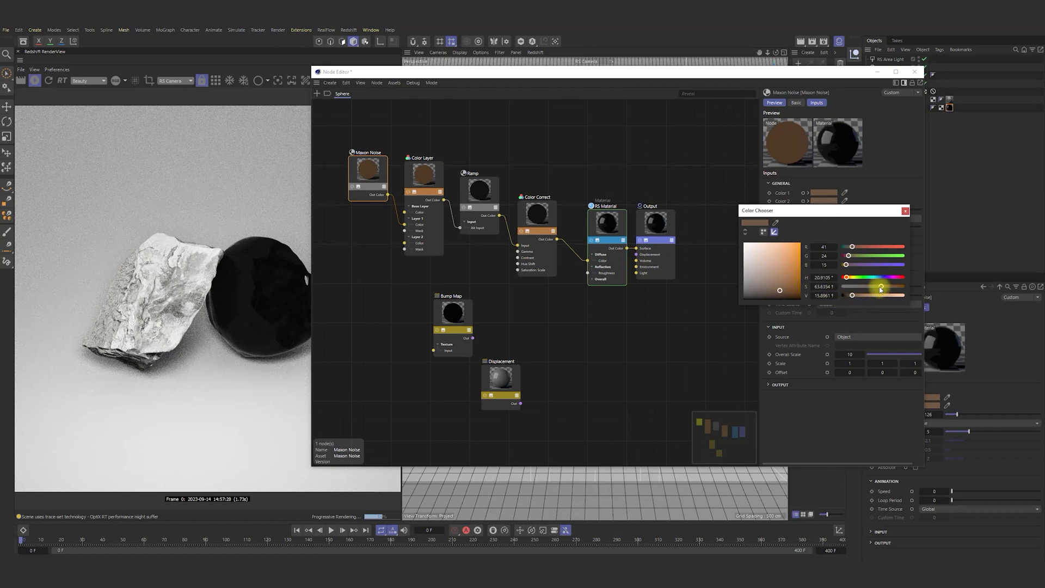
{"action": "left_click_drag", "start_coordinate": [880, 289], "coordinate": [856, 292]}
{"action": "left_click", "coordinate": [905, 211]}
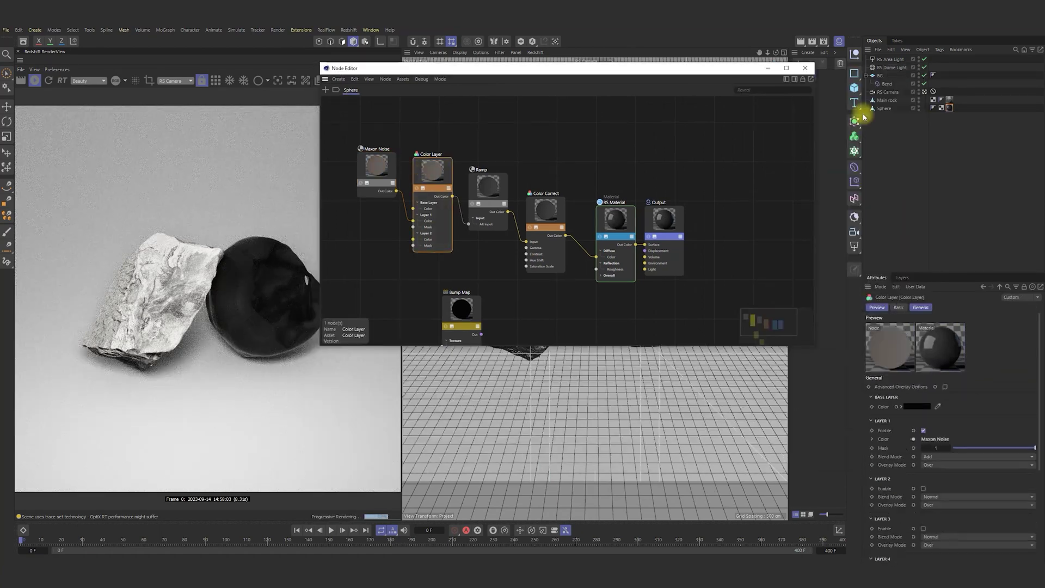
Change the Ramp's first knot to a brown with hue 23°, saturation 48% and value 23%.
{"action": "left_click", "coordinate": [795, 79]}
{"action": "left_click_drag", "start_coordinate": [537, 68], "coordinate": [666, 65]}
{"action": "left_click", "coordinate": [622, 184]}
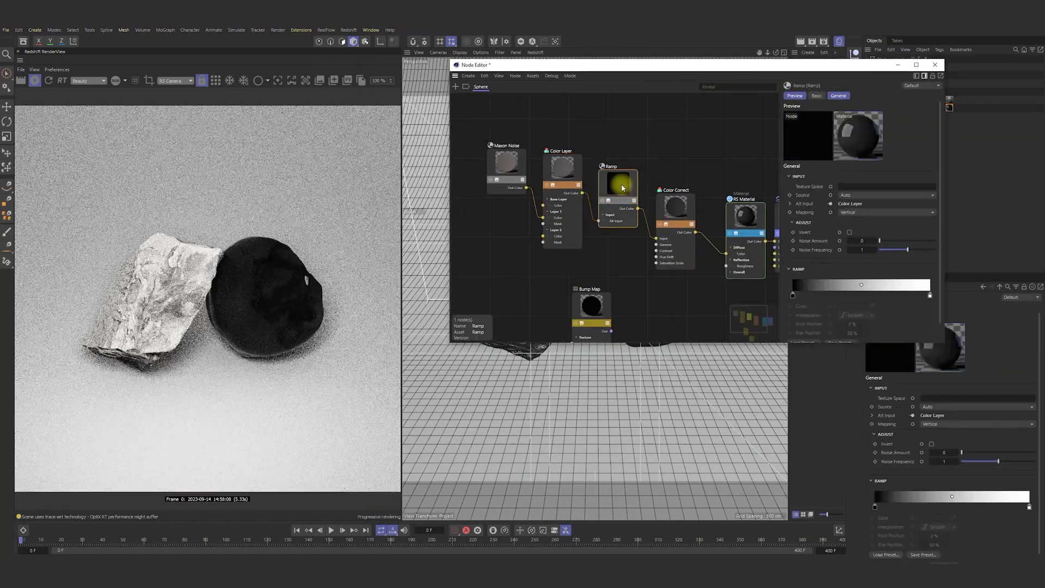
{"action": "left_click", "coordinate": [793, 295]}
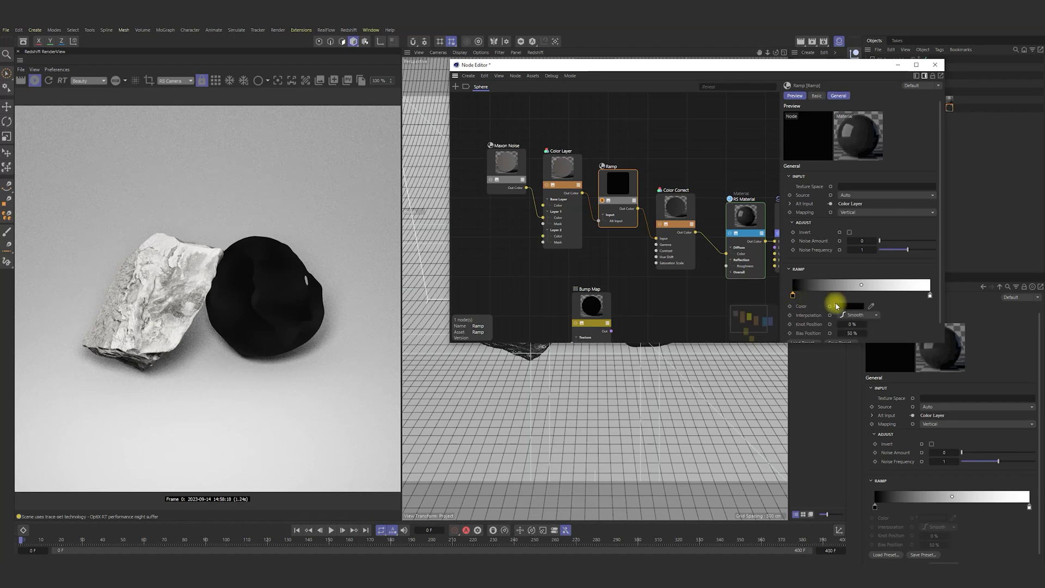
{"action": "double_click", "coordinate": [792, 295]}
{"action": "left_click_drag", "start_coordinate": [749, 313], "coordinate": [807, 313]}
{"action": "left_click", "coordinate": [776, 323]}
{"action": "left_click", "coordinate": [759, 304]}
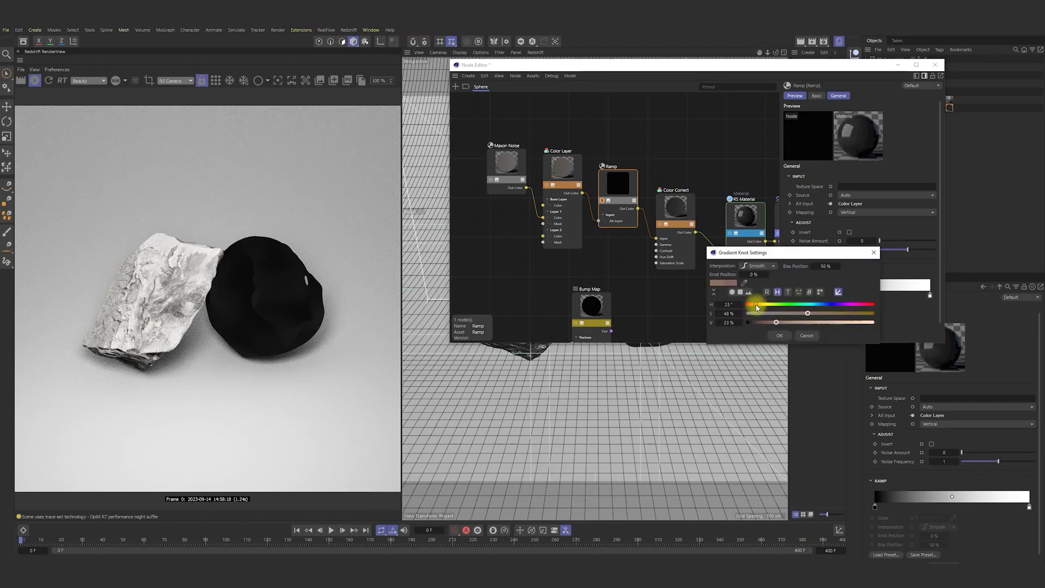
{"action": "left_click", "coordinate": [780, 335]}
Move the Ramp's white knot to about 33% and make it a neutral grey with a value of 41%.
{"action": "left_click_drag", "start_coordinate": [929, 295], "coordinate": [838, 296]}
{"action": "double_click", "coordinate": [838, 295]}
{"action": "left_click", "coordinate": [845, 322]}
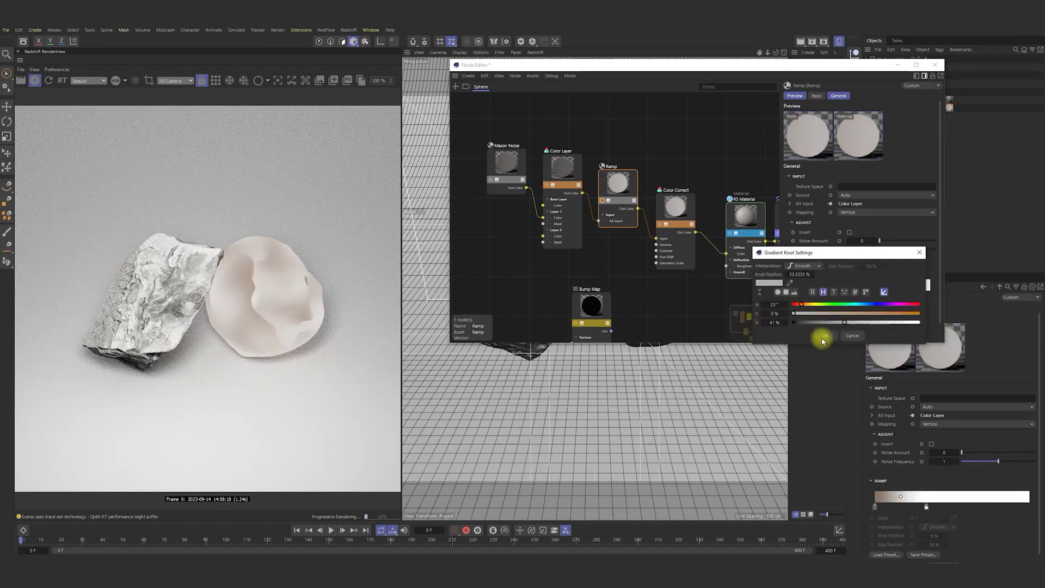
{"action": "left_click", "coordinate": [822, 338]}
{"action": "left_click", "coordinate": [602, 201]}
Arrange the Maxon Noise, Color Layer, Ramp and Color Correct nodes into a tighter row higher in the graph.
{"action": "left_click", "coordinate": [674, 218]}
{"action": "left_click_drag", "start_coordinate": [694, 65], "coordinate": [647, 46]}
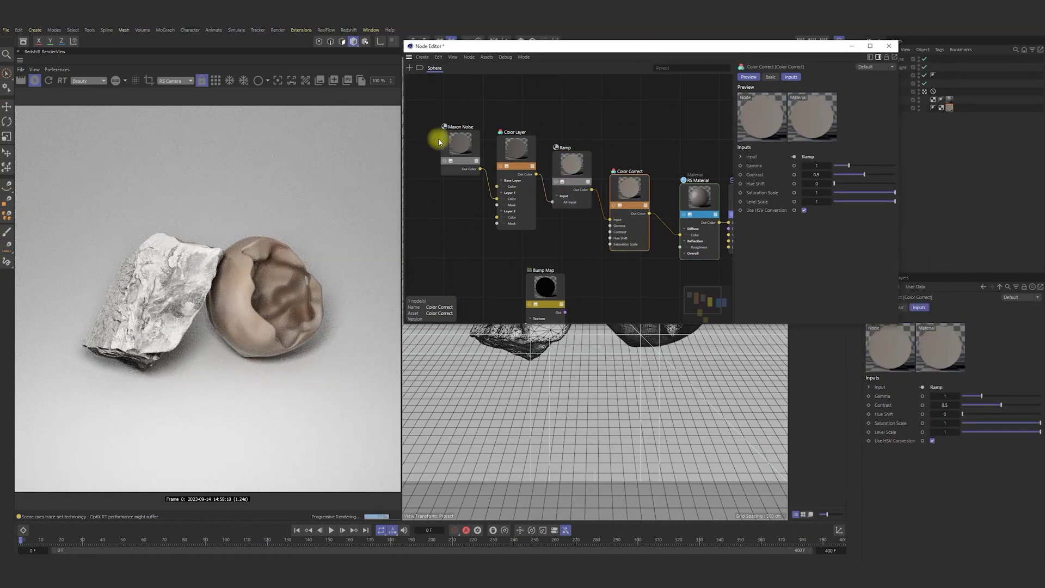
{"action": "left_click_drag", "start_coordinate": [453, 144], "coordinate": [443, 129]}
{"action": "left_click_drag", "start_coordinate": [511, 151], "coordinate": [495, 133]}
{"action": "left_click_drag", "start_coordinate": [557, 162], "coordinate": [532, 129]}
{"action": "left_click_drag", "start_coordinate": [625, 191], "coordinate": [597, 148]}
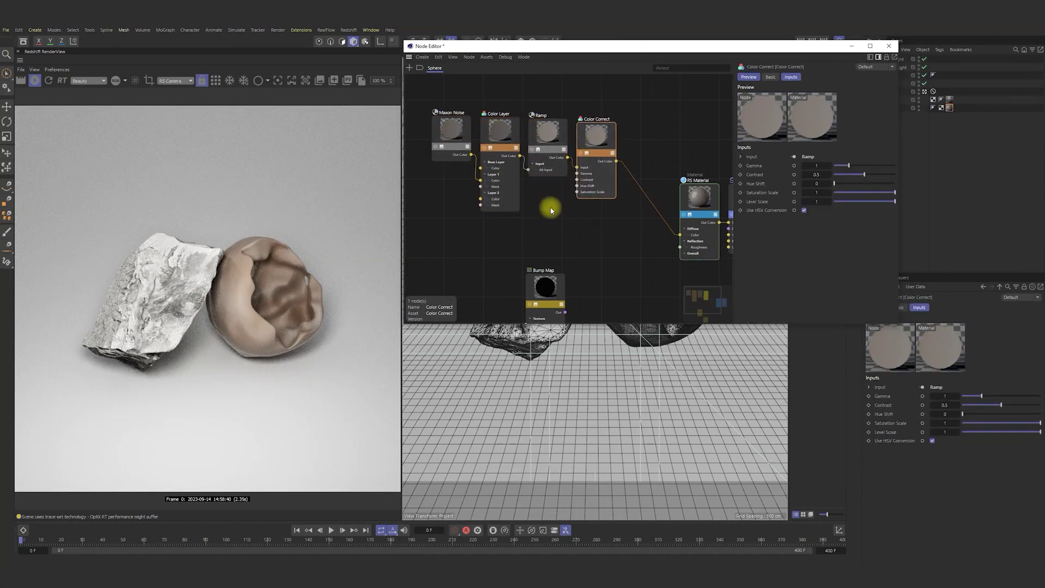
Duplicate the Maxon Noise into the Color Layer's Layer 2, enable that layer with Add blending, and set Layer 1's Mask to 0.413.
{"action": "left_click_drag", "start_coordinate": [451, 136], "coordinate": [457, 186], "text": "ctrl"}
{"action": "left_click", "coordinate": [502, 140]}
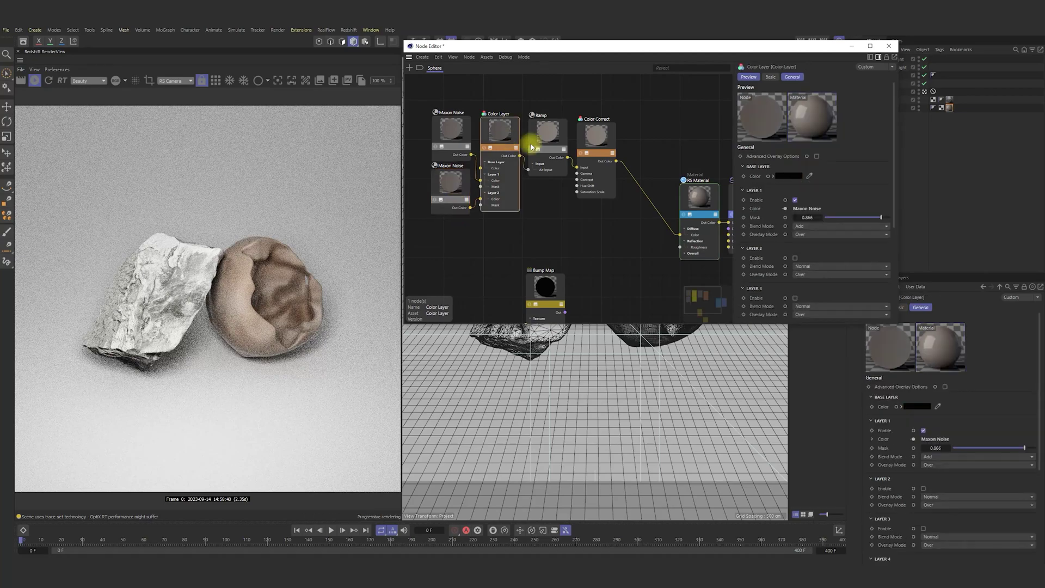
{"action": "left_click", "coordinate": [795, 258]}
{"action": "left_click", "coordinate": [815, 283]}
{"action": "left_click", "coordinate": [805, 305]}
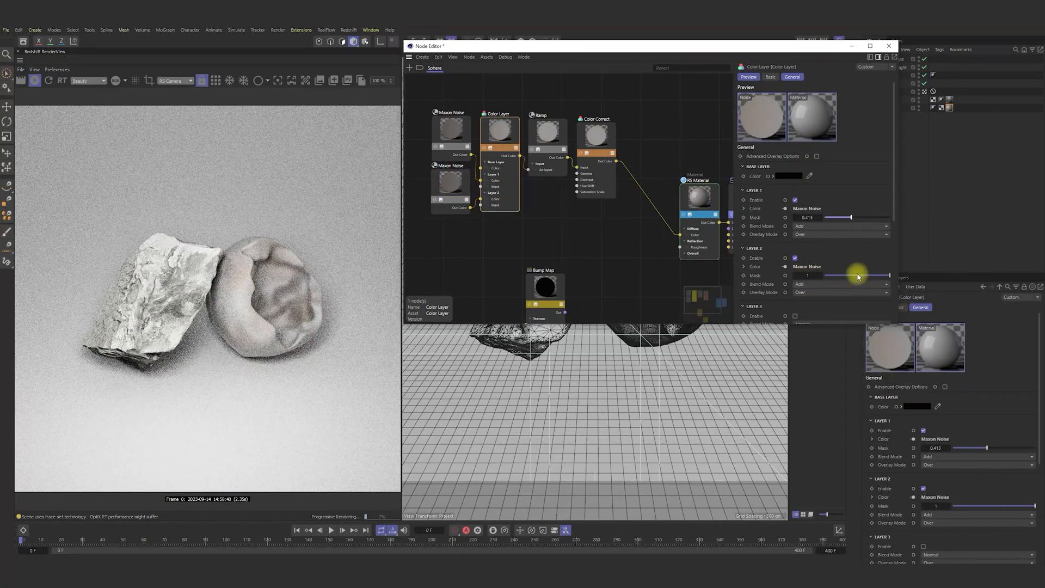
Change the second Maxon Noise's Type to Wavy turbulence.
{"action": "left_click", "coordinate": [454, 188]}
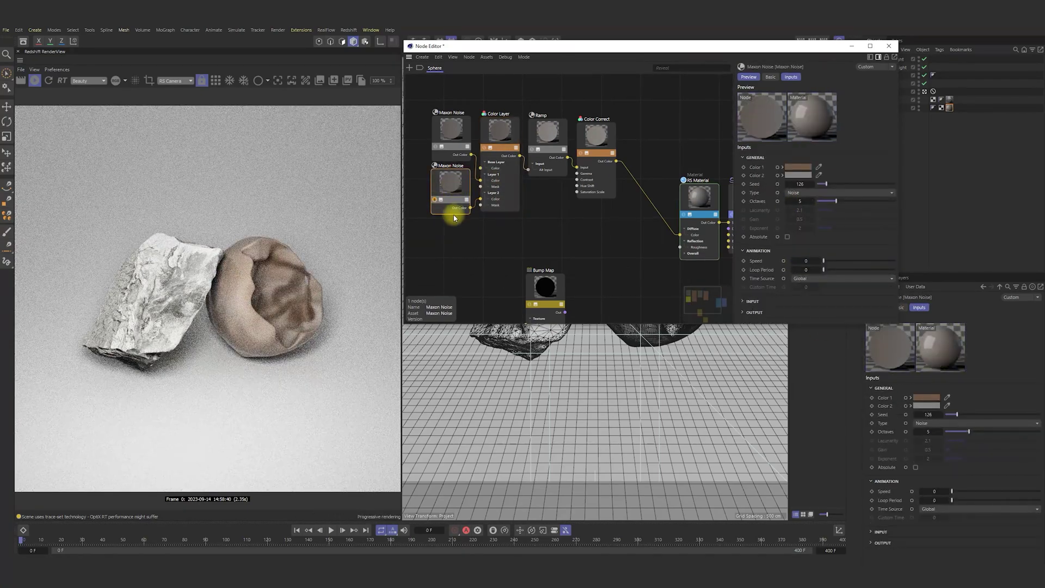
{"action": "left_click", "coordinate": [839, 194]}
{"action": "left_click", "coordinate": [476, 256]}
{"action": "left_click", "coordinate": [833, 193]}
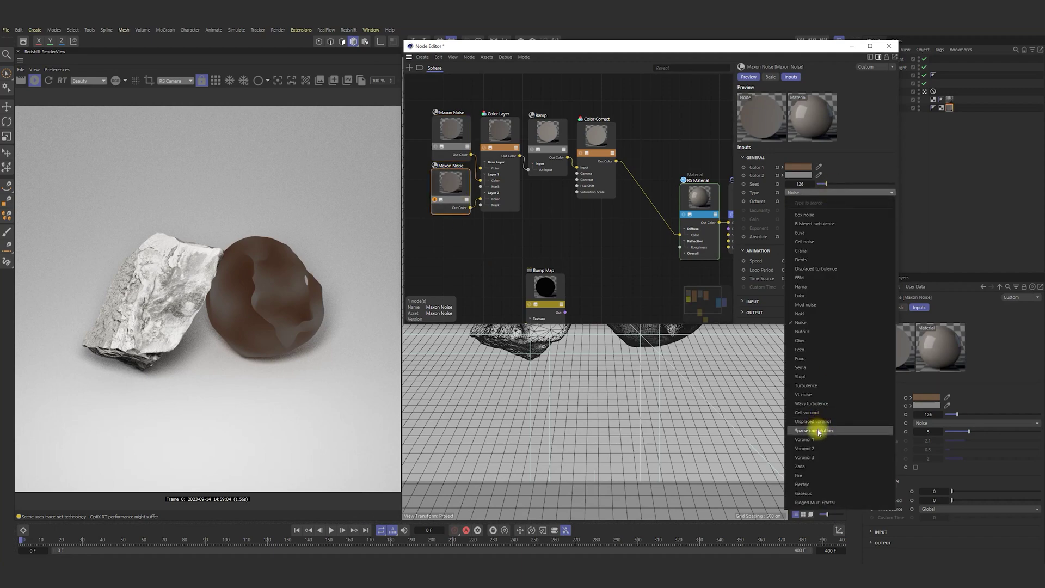
{"action": "left_click", "coordinate": [811, 403]}
Make the second Maxon Noise's Color 1 a duller brown and darken its Color 2 to a deep grey.
{"action": "left_click", "coordinate": [798, 167]}
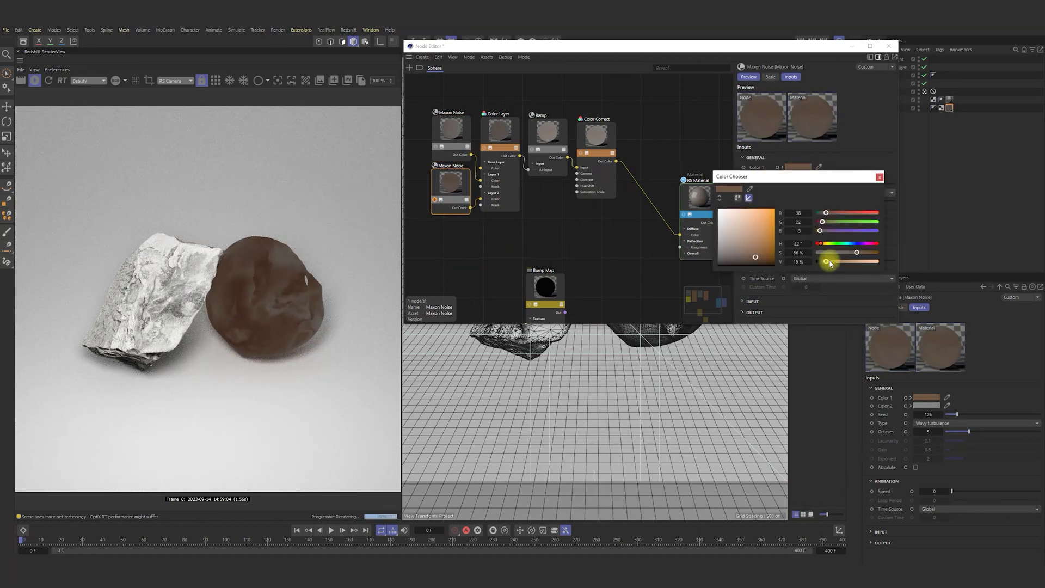
{"action": "left_click", "coordinate": [880, 177]}
{"action": "left_click", "coordinate": [798, 175]}
{"action": "left_click_drag", "start_coordinate": [828, 270], "coordinate": [823, 273]}
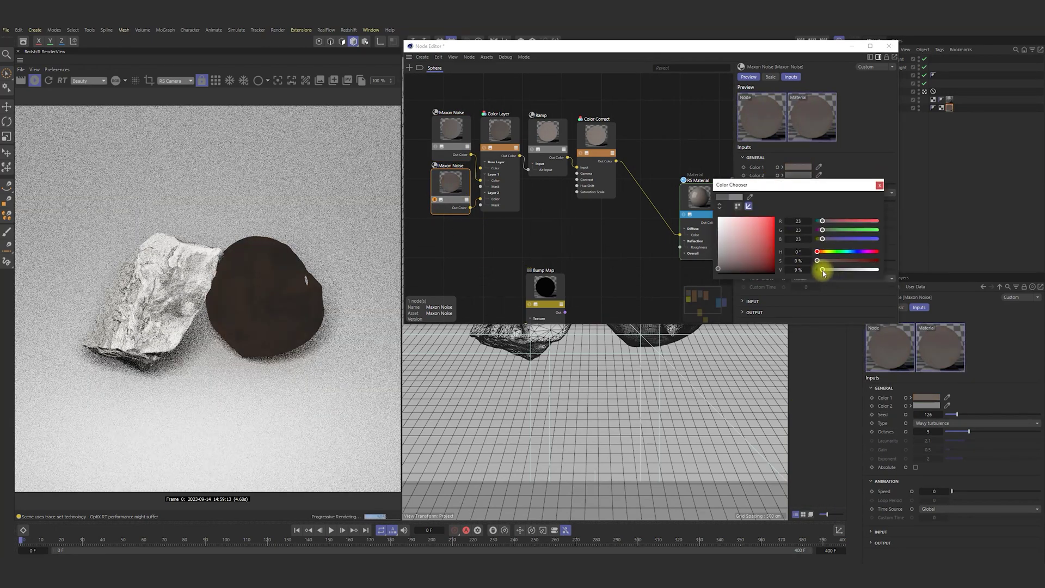
{"action": "left_click", "coordinate": [880, 185]}
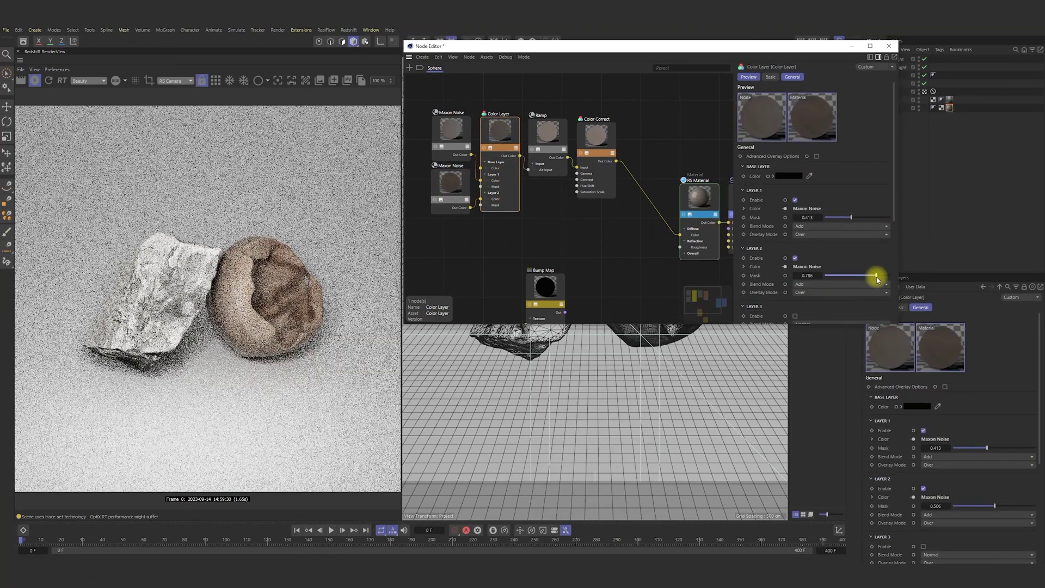
Set the second Maxon Noise's Overall Scale to 2.5 and its Low Clip to 0.096.
{"action": "left_click", "coordinate": [752, 301]}
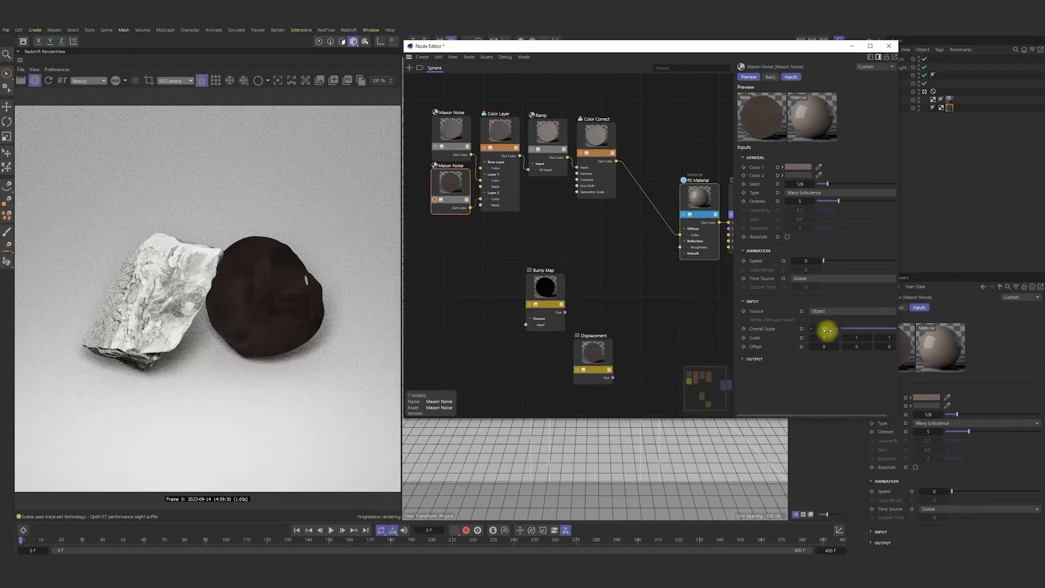
{"action": "left_click_drag", "start_coordinate": [826, 328], "coordinate": [824, 334]}
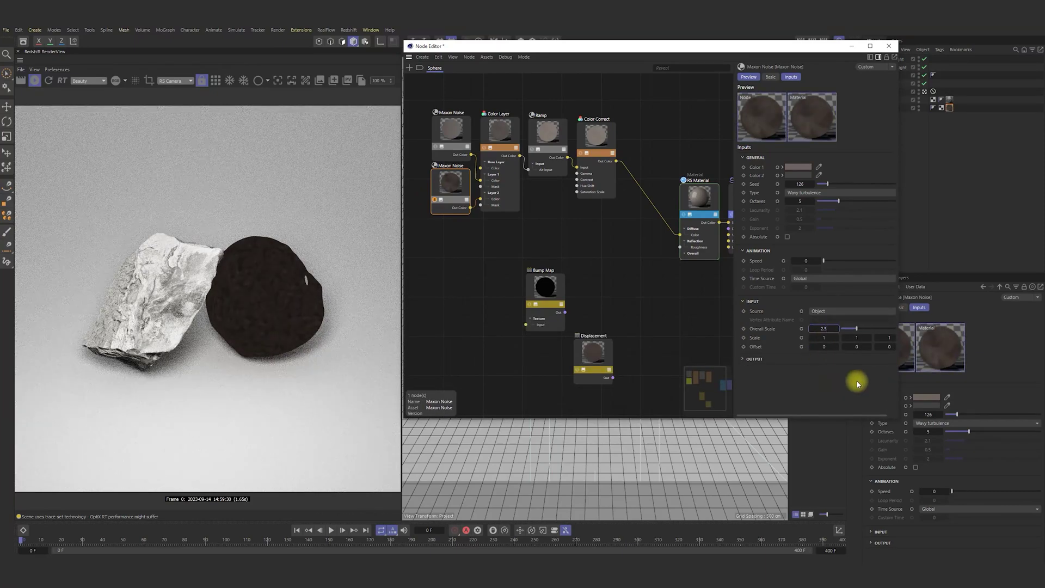
{"action": "left_click", "coordinate": [755, 359]}
{"action": "left_click", "coordinate": [825, 378]}
{"action": "left_click", "coordinate": [434, 200]}
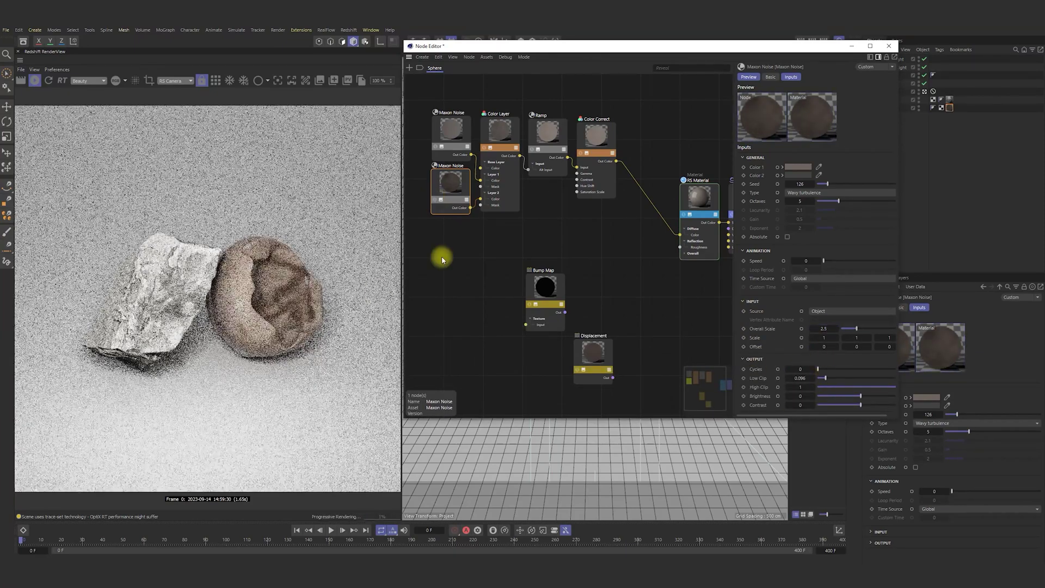
Raise Layer 1's Mask slightly and lower Layer 2's Mask slightly in the Color Layer.
{"action": "left_click", "coordinate": [500, 131]}
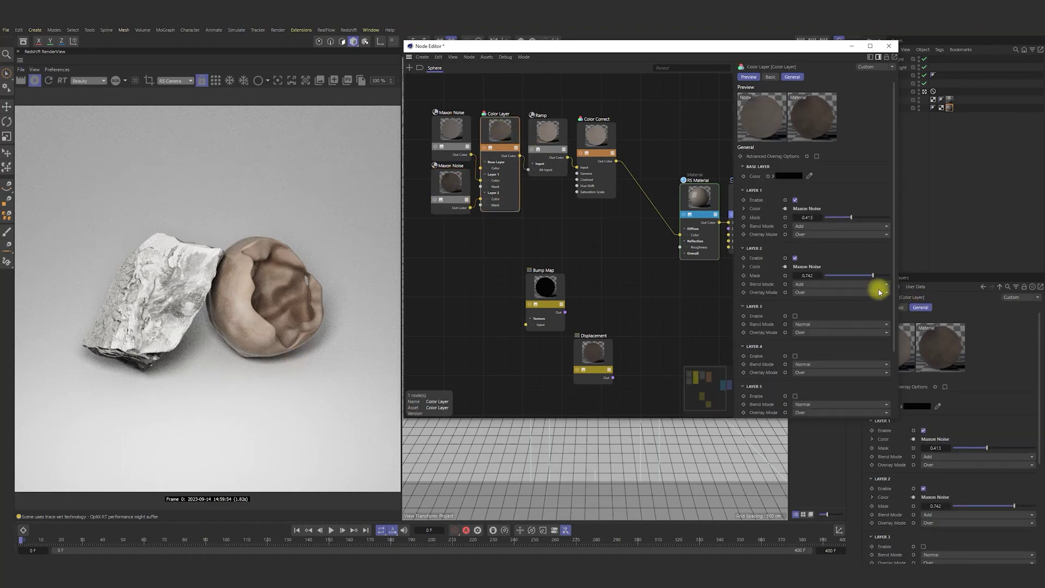
{"action": "left_click_drag", "start_coordinate": [849, 216], "coordinate": [859, 214]}
{"action": "left_click_drag", "start_coordinate": [872, 276], "coordinate": [864, 275]}
Darken the Ramp's first knot colour, and set Color Correct's Gamma to 1.872 and Contrast to 0.372.
{"action": "left_click", "coordinate": [538, 130]}
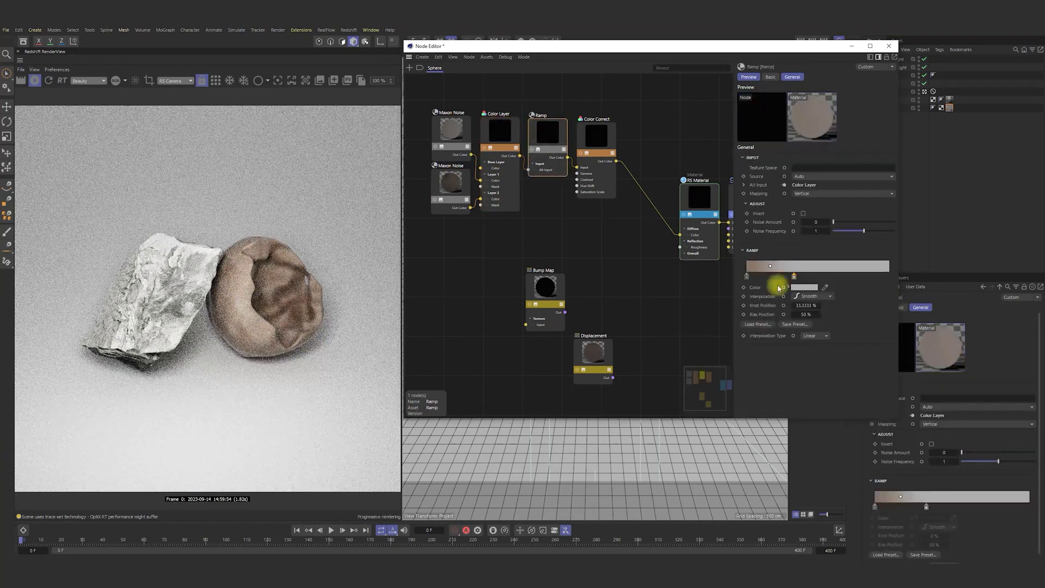
{"action": "double_click", "coordinate": [747, 278]}
{"action": "left_click", "coordinate": [711, 305]}
{"action": "left_click", "coordinate": [731, 318]}
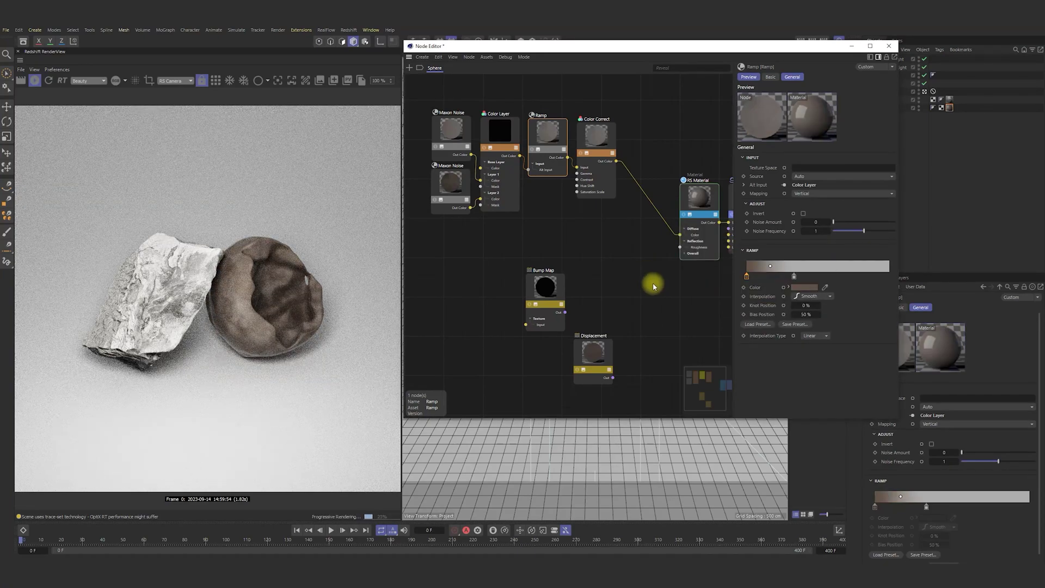
{"action": "left_click", "coordinate": [589, 133]}
{"action": "left_click_drag", "start_coordinate": [851, 166], "coordinate": [856, 174]}
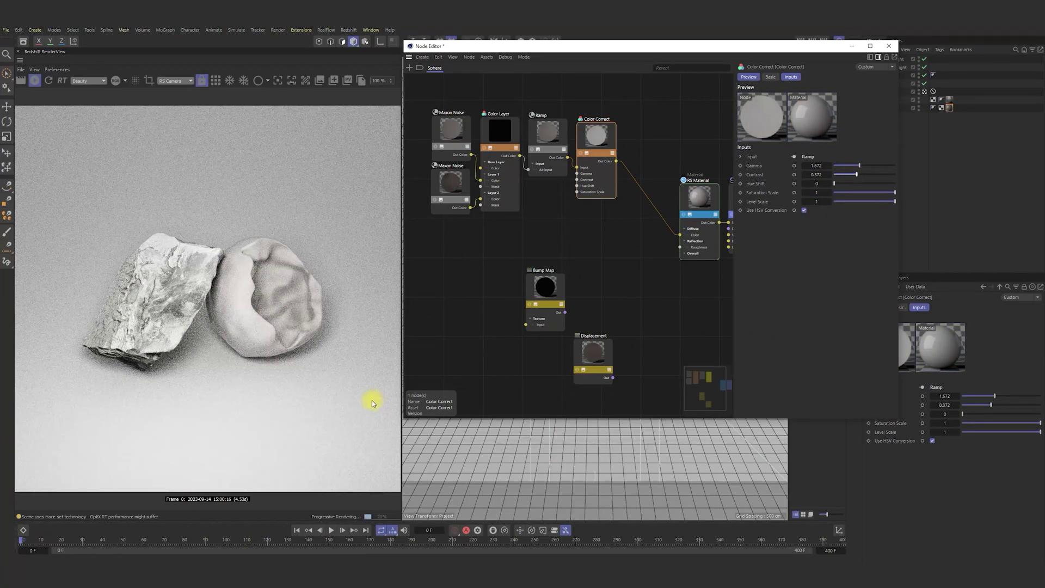
Make room by the Bump Map and duplicate the second Maxon Noise and the Color Layer beneath the colour nodes.
{"action": "left_click_drag", "start_coordinate": [543, 290], "coordinate": [597, 272]}
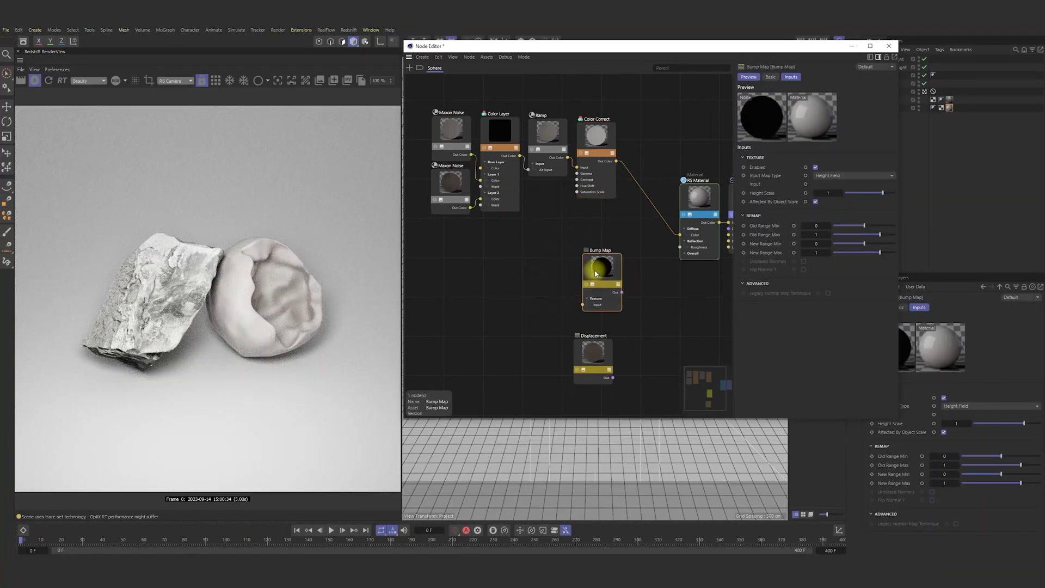
{"action": "left_click_drag", "start_coordinate": [452, 184], "coordinate": [449, 257], "text": "ctrl"}
{"action": "left_click_drag", "start_coordinate": [511, 169], "coordinate": [520, 289], "text": "ctrl"}
Set the copied Maxon Noise's Type to VL noise, with Color 1 white and Color 2 black.
{"action": "left_click", "coordinate": [457, 263]}
{"action": "left_click", "coordinate": [819, 192]}
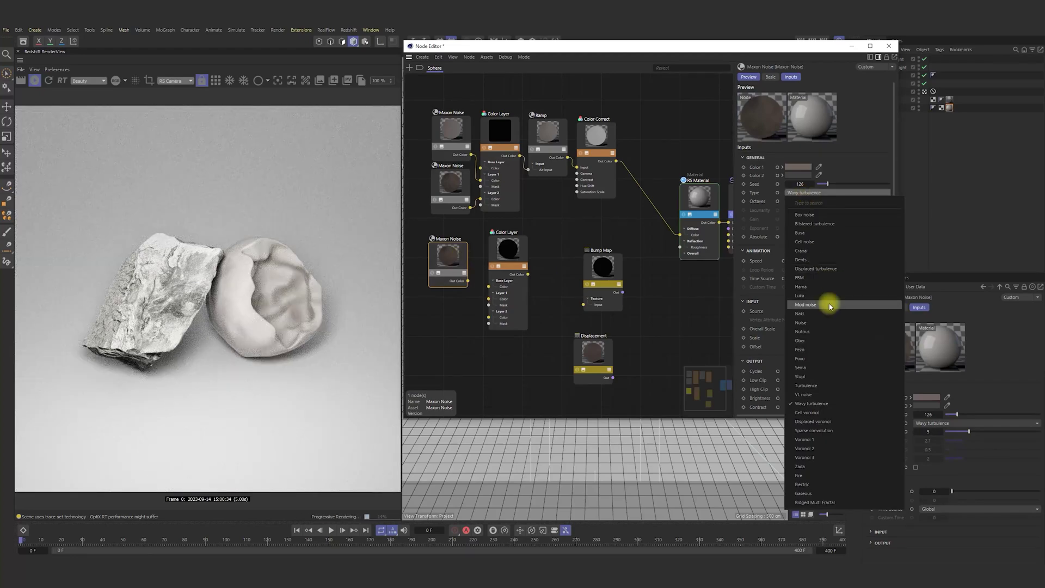
{"action": "left_click", "coordinate": [828, 397]}
{"action": "left_click", "coordinate": [795, 168]}
{"action": "left_click_drag", "start_coordinate": [717, 267], "coordinate": [715, 211]}
{"action": "left_click", "coordinate": [883, 179]}
{"action": "left_click", "coordinate": [795, 175]}
{"action": "left_click", "coordinate": [715, 275]}
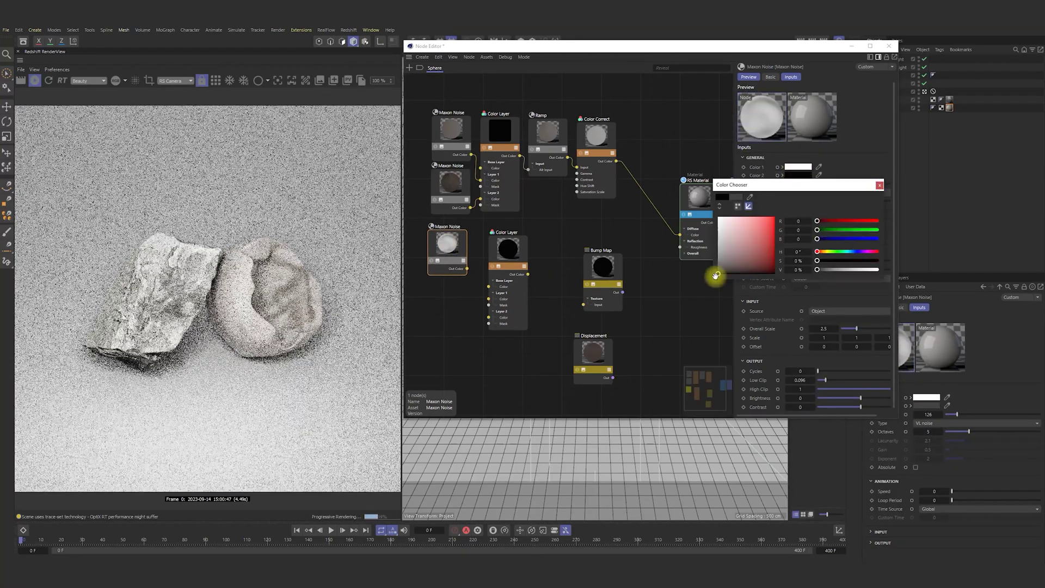
{"action": "left_click", "coordinate": [879, 186]}
Connect the VL noise to the lower Color Layer's Layer 1 colour and move that Color Layer slightly closer.
{"action": "left_click_drag", "start_coordinate": [467, 268], "coordinate": [488, 299]}
{"action": "left_click_drag", "start_coordinate": [509, 252], "coordinate": [503, 247]}
{"action": "left_click_drag", "start_coordinate": [545, 131], "coordinate": [548, 240], "text": "ctrl"}
{"action": "left_click_drag", "start_coordinate": [521, 270], "coordinate": [540, 269]}
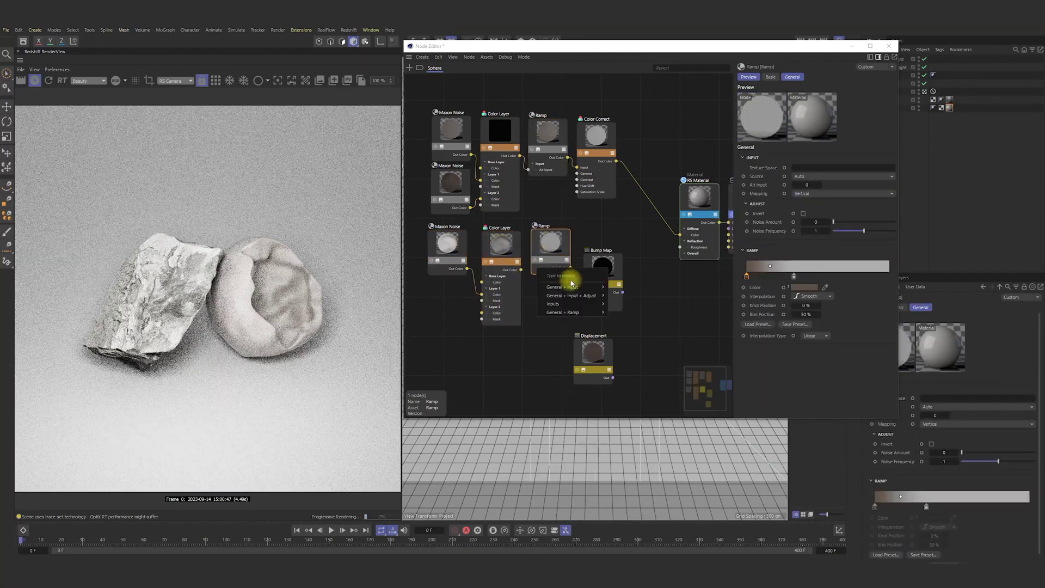
{"action": "left_click", "coordinate": [618, 283]}
{"action": "key", "text": "Delete"}
Add a new Ramp fed by the lower Color Layer, and chain it through the Bump Map into the RS Material's Bump Map input.
{"action": "type", "text": "cramp"}
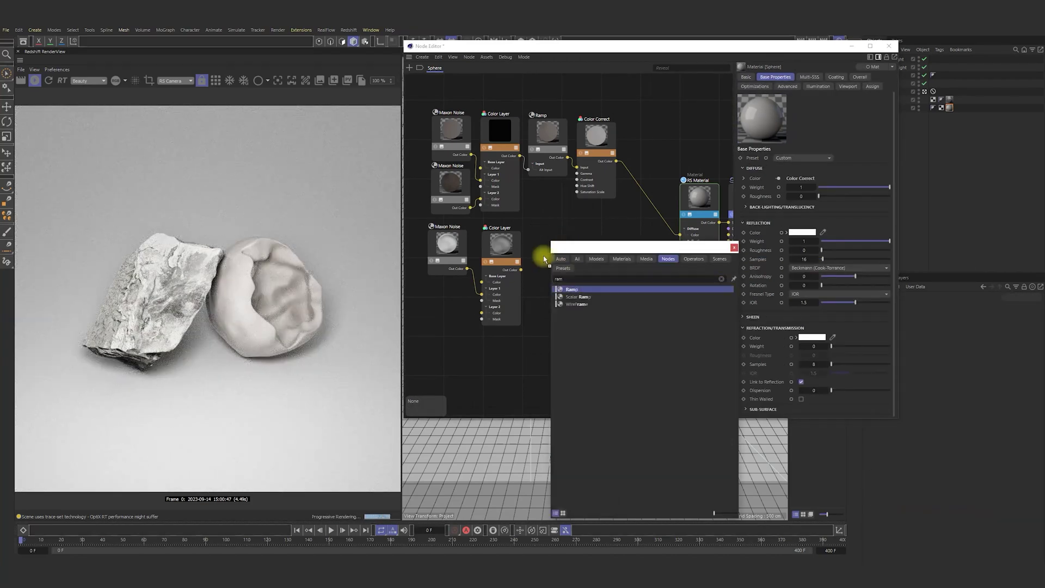
{"action": "key", "text": "Return"}
{"action": "left_click_drag", "start_coordinate": [551, 241], "coordinate": [555, 256]}
{"action": "left_click_drag", "start_coordinate": [521, 270], "coordinate": [538, 282]}
{"action": "left_click", "coordinate": [592, 311]}
{"action": "left_click_drag", "start_coordinate": [622, 292], "coordinate": [682, 252]}
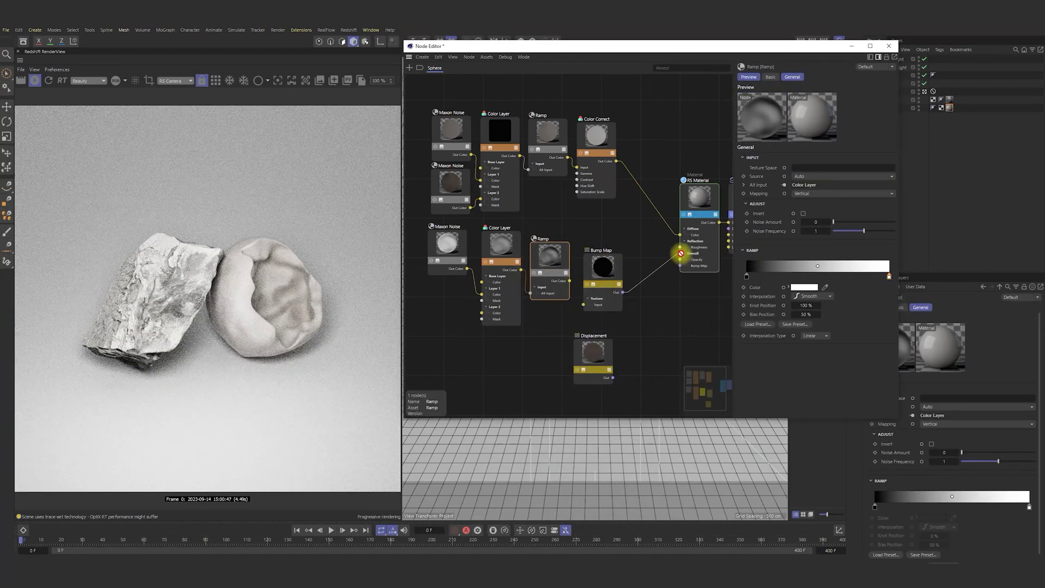
{"action": "left_click_drag", "start_coordinate": [569, 281], "coordinate": [583, 307]}
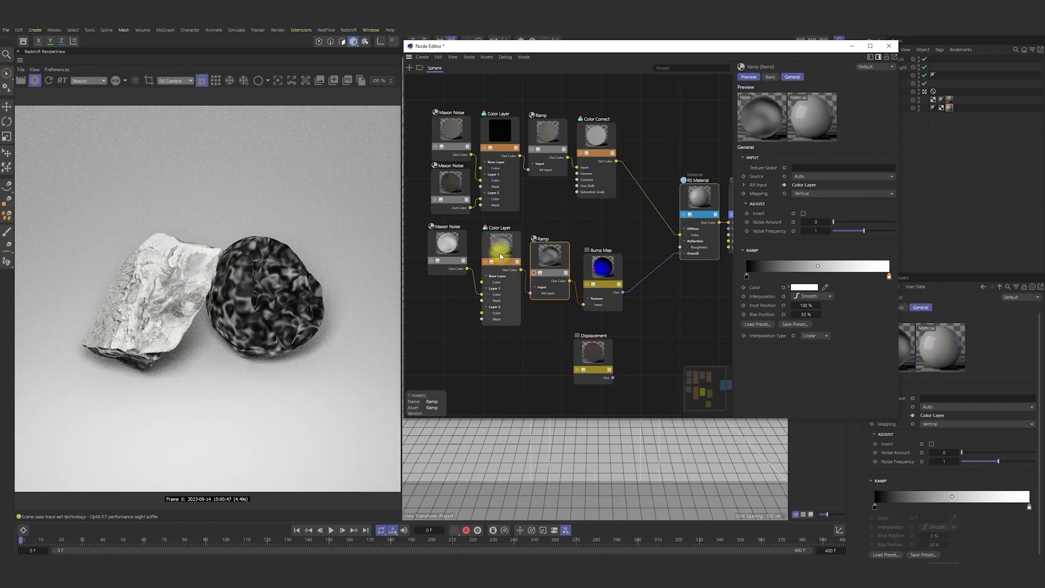
Set the VL noise's Overall Scale to 1 and duplicate the node directly below.
{"action": "left_click", "coordinate": [438, 270]}
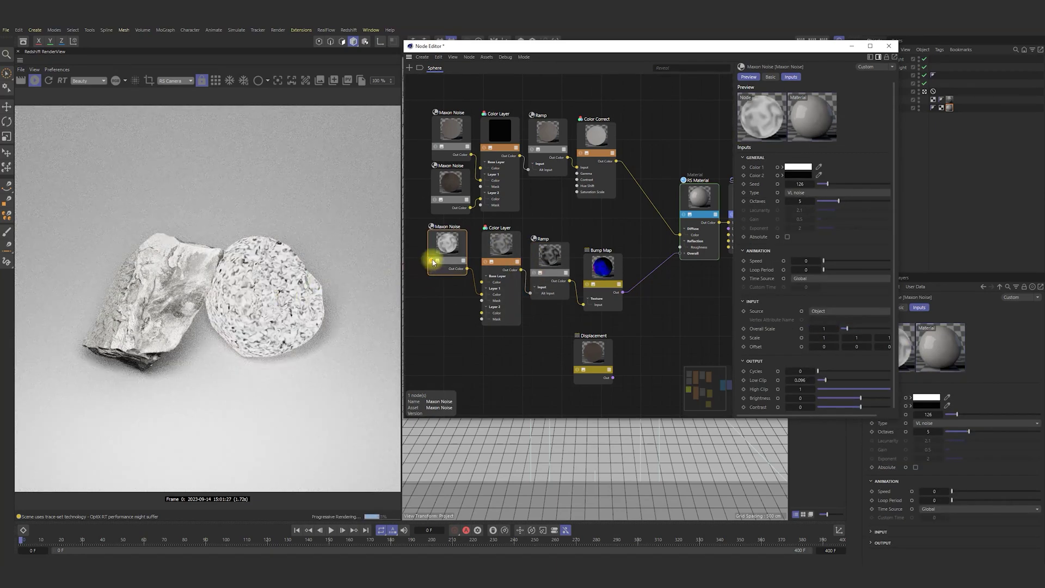
{"action": "left_click_drag", "start_coordinate": [449, 252], "coordinate": [451, 310], "text": "ctrl"}
In the lower Color Layer, set Layer 1's Mask to 1, turn Layer 2 off and wire the duplicated noise to Layer 2's colour.
{"action": "left_click", "coordinate": [501, 245]}
{"action": "left_click_drag", "start_coordinate": [875, 219], "coordinate": [891, 218]}
{"action": "left_click", "coordinate": [795, 256]}
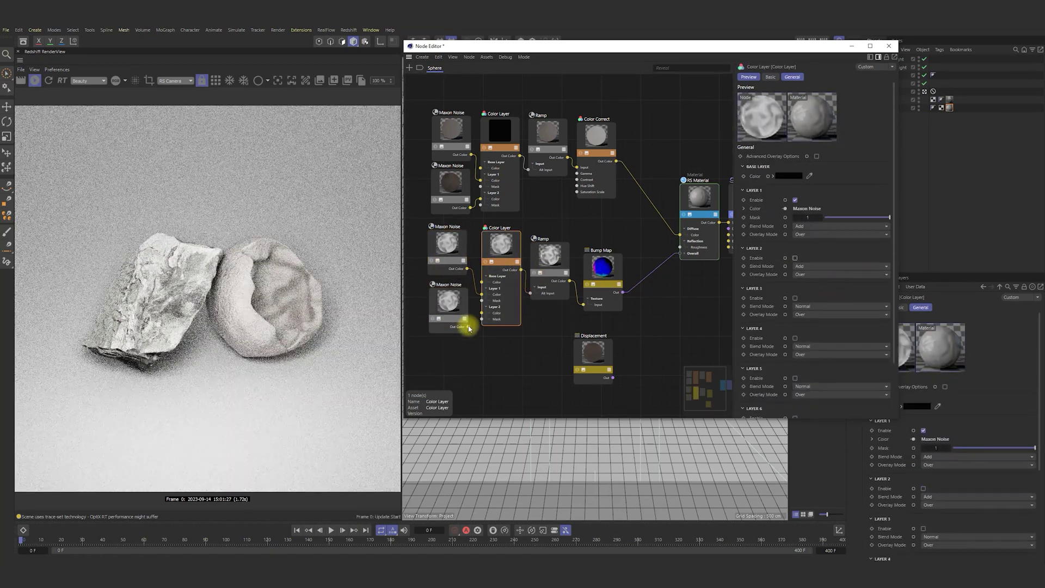
{"action": "left_click_drag", "start_coordinate": [467, 327], "coordinate": [482, 313]}
Change the lowest Maxon Noise's Type to Dents and open the lower Color Layer's settings.
{"action": "left_click", "coordinate": [456, 309]}
{"action": "left_click", "coordinate": [838, 193]}
{"action": "left_click", "coordinate": [816, 251]}
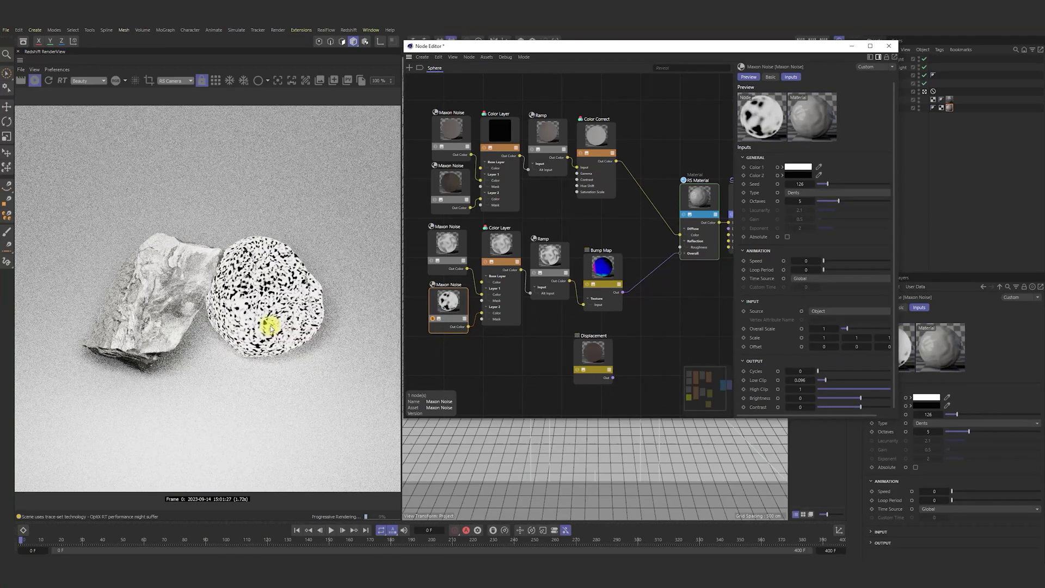
{"action": "left_click_drag", "start_coordinate": [496, 309], "coordinate": [495, 307]}
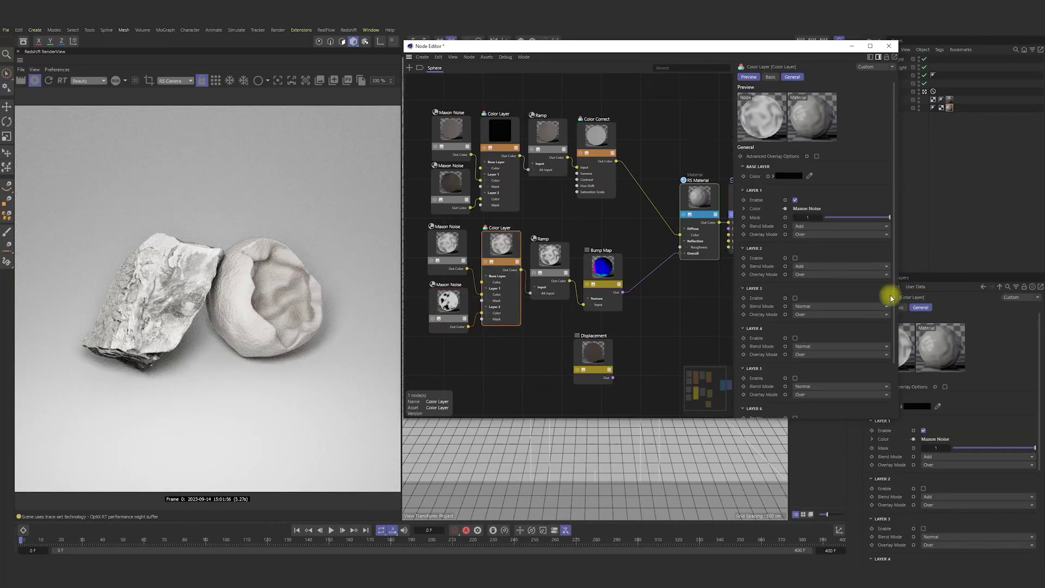
Set the Dents noise's Overall Scale to 5.
{"action": "left_click", "coordinate": [448, 300]}
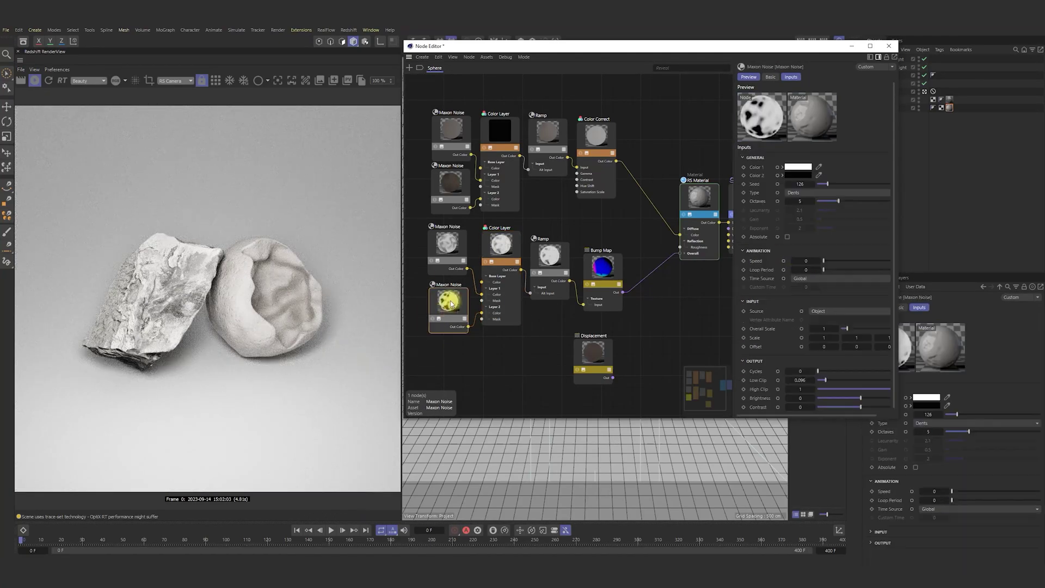
{"action": "double_click", "coordinate": [824, 329]}
{"action": "type", "text": "5"}
{"action": "key", "text": "Return"}
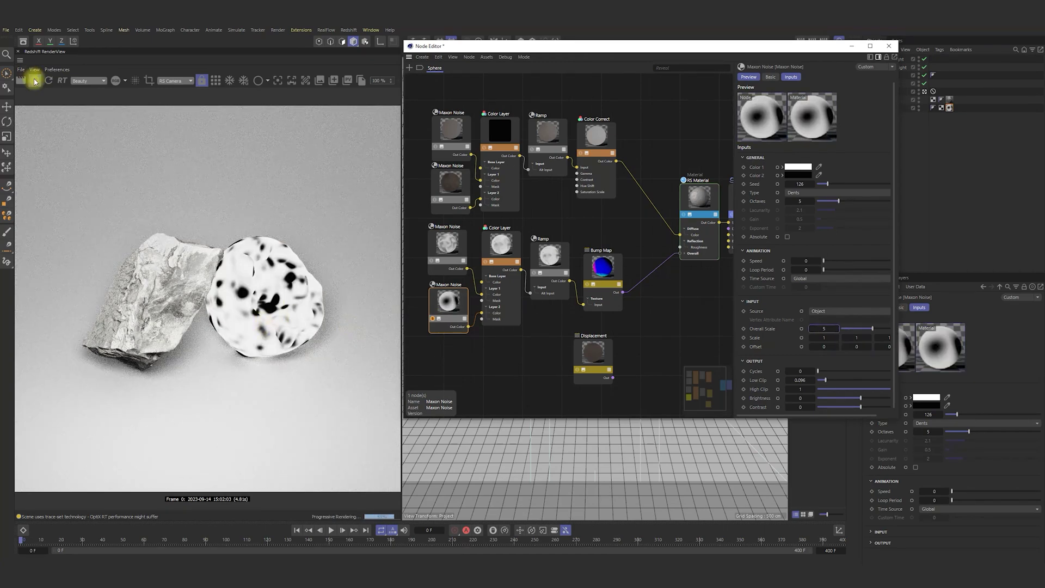
Set the Dents noise's Overall Scale to 10 and Seed to 127, checking it in the live render before ending its solo preview.
{"action": "left_click", "coordinate": [35, 80]}
{"action": "double_click", "coordinate": [823, 329]}
{"action": "type", "text": "10"}
{"action": "key", "text": "Return"}
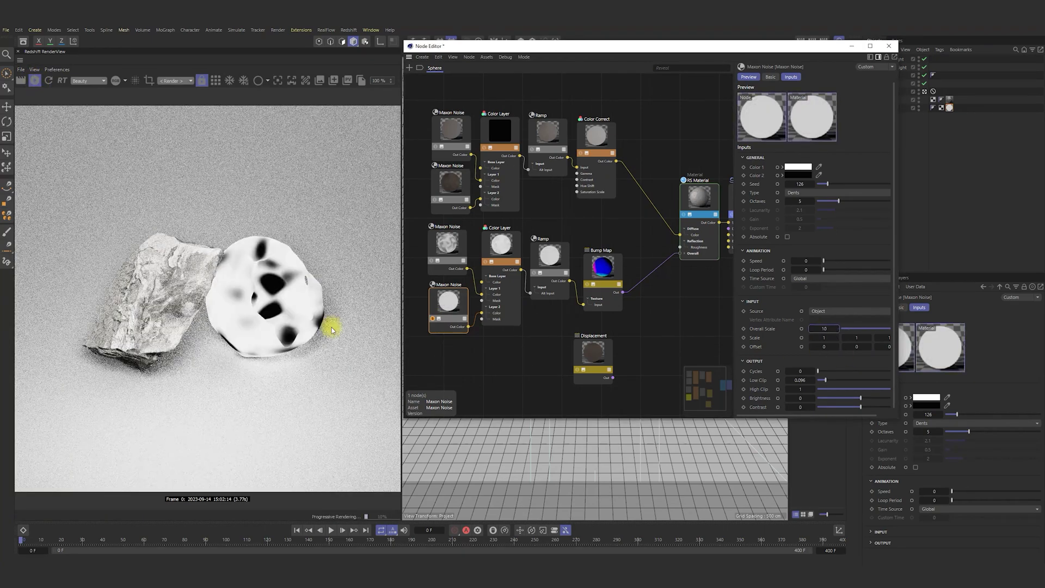
{"action": "left_click", "coordinate": [813, 184]}
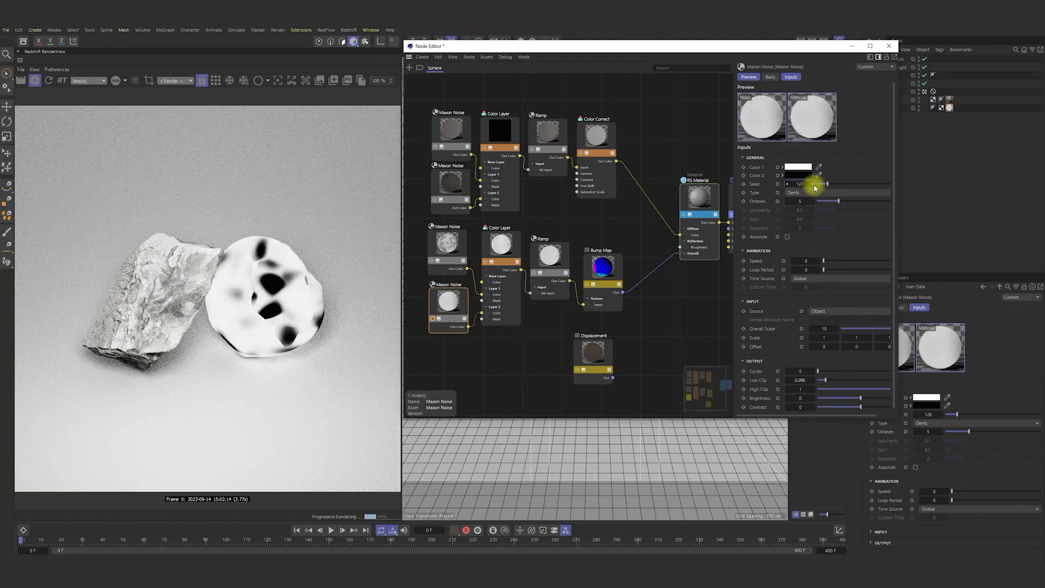
{"action": "left_click", "coordinate": [433, 319]}
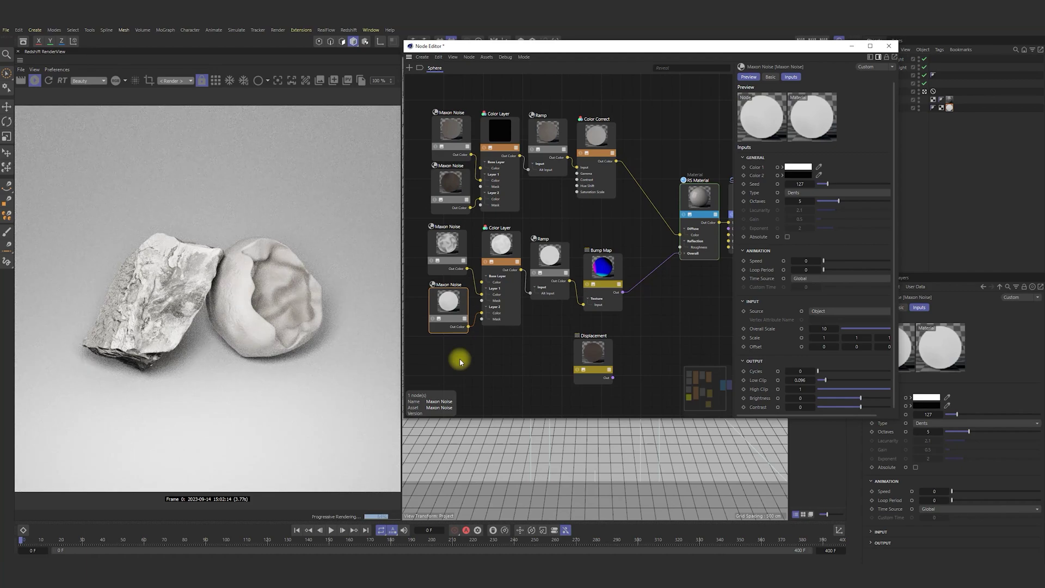
Set the Bump Map's height scale to -5.
{"action": "left_click", "coordinate": [603, 294]}
{"action": "double_click", "coordinate": [827, 193]}
{"action": "type", "text": "-5"}
{"action": "key", "text": "Return"}
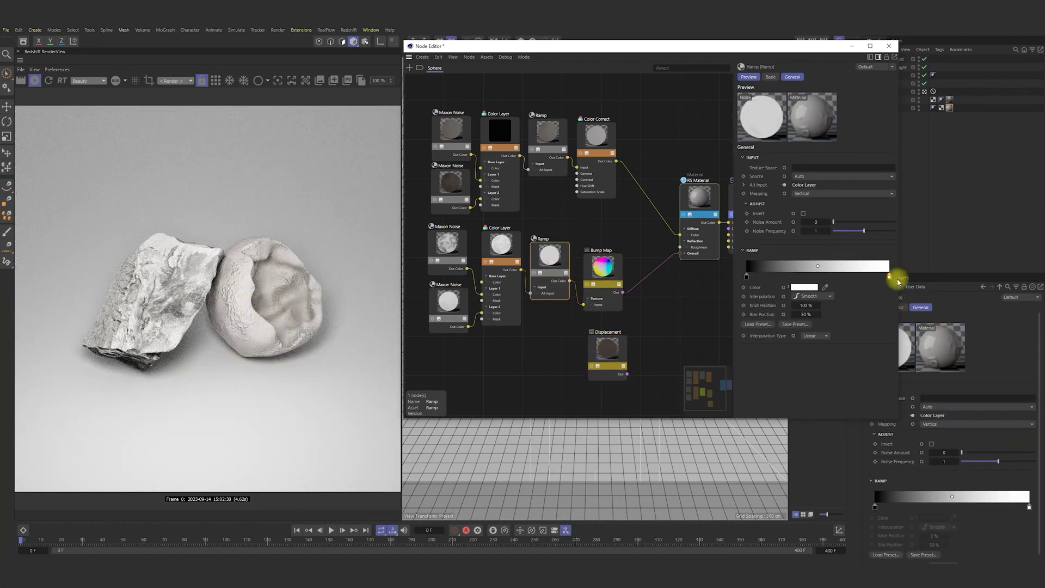
Adjust the lower Ramp by shifting the black knot inward and setting the bias position to 37.5 %.
{"action": "left_click_drag", "start_coordinate": [893, 277], "coordinate": [823, 277]}
{"action": "left_click_drag", "start_coordinate": [745, 277], "coordinate": [898, 277]}
{"action": "mouse_move", "coordinate": [826, 266]}
{"action": "left_mouse_down"}
{"action": "mouse_move", "coordinate": [804, 268]}
{"action": "mouse_move", "coordinate": [813, 266]}
{"action": "left_mouse_up"}
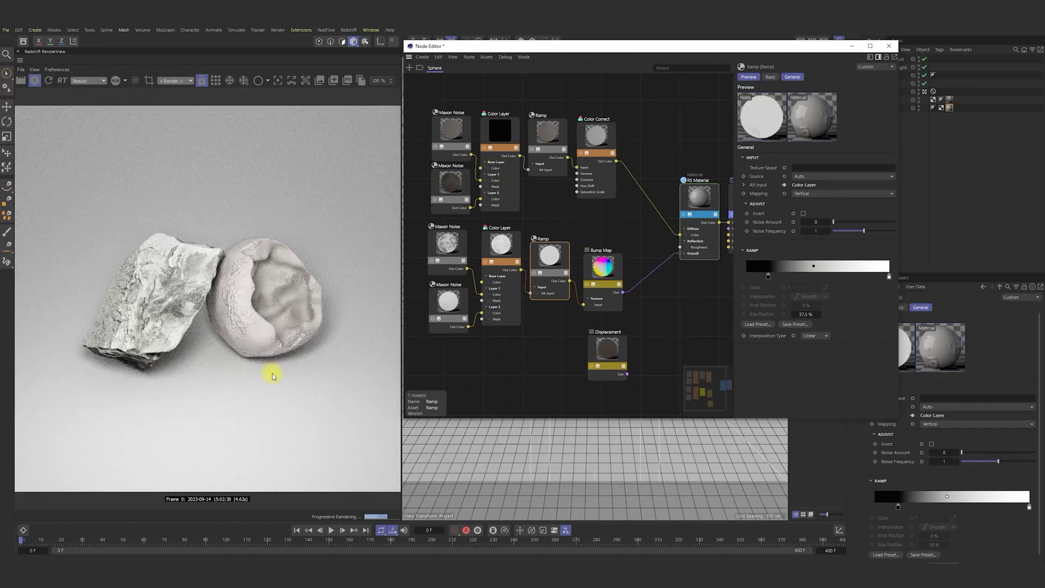
Wire the lower Ramp to the Displacement node's TexMap, connect Displacement to the Output and close the sphere's node network.
{"action": "left_click_drag", "start_coordinate": [601, 357], "coordinate": [604, 356]}
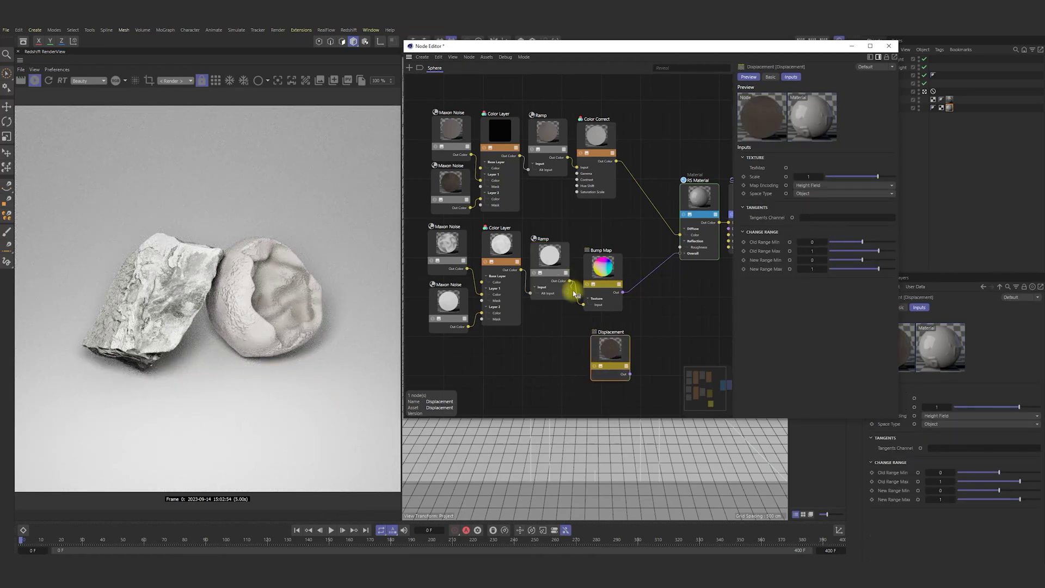
{"action": "left_click_drag", "start_coordinate": [574, 294], "coordinate": [602, 362]}
{"action": "mouse_move", "coordinate": [631, 394]}
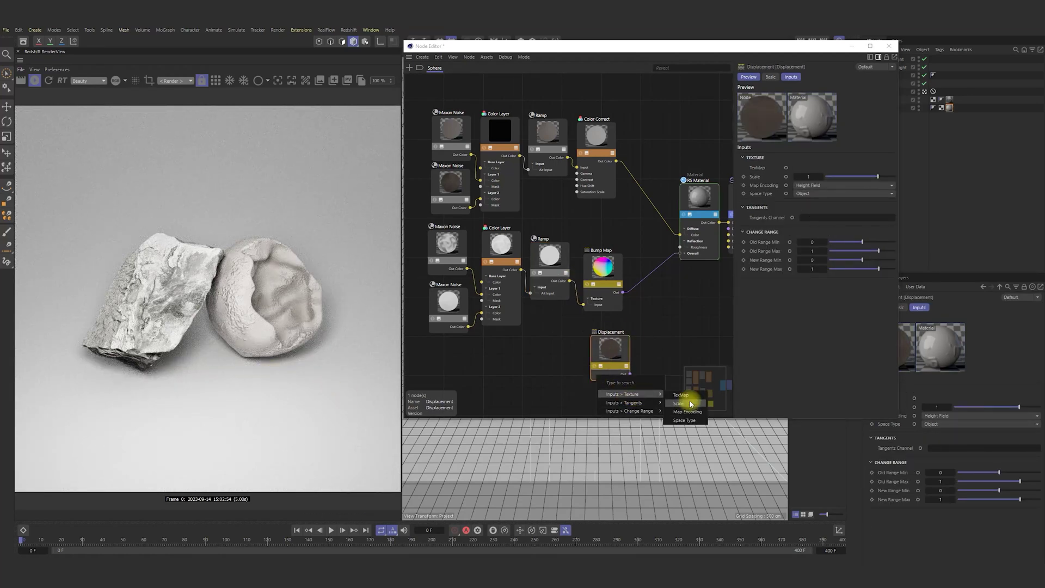
{"action": "left_click", "coordinate": [685, 395]}
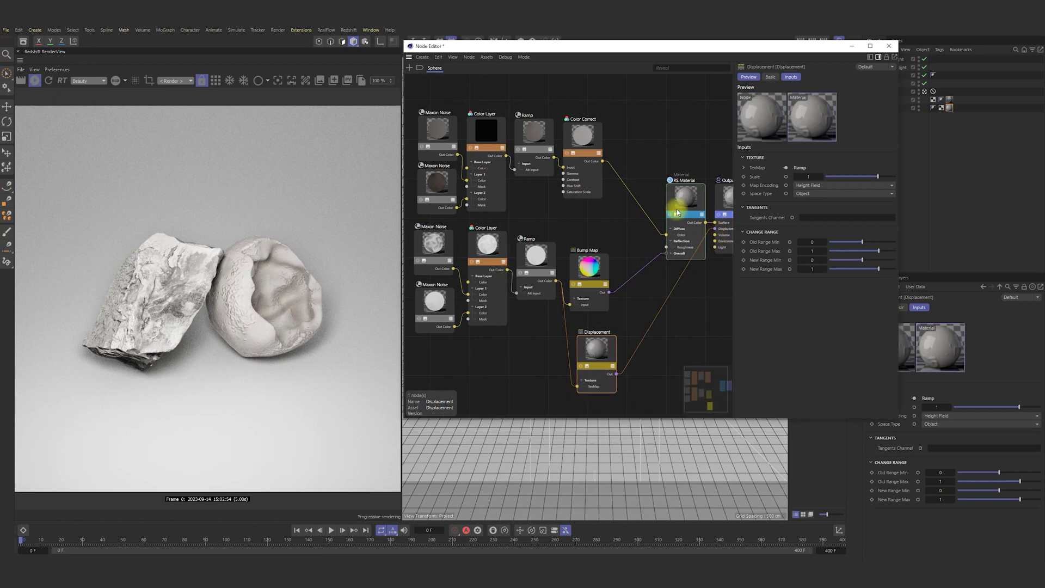
{"action": "left_click_drag", "start_coordinate": [773, 53], "coordinate": [593, 61]}
{"action": "left_click", "coordinate": [886, 109]}
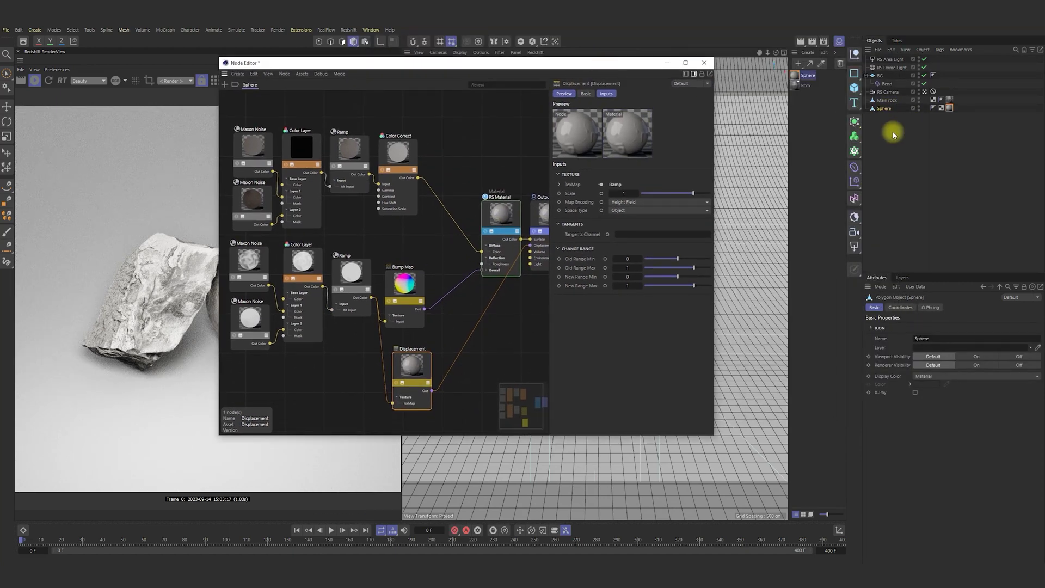
{"action": "left_click", "coordinate": [706, 64]}
Review the Rock material's node network, including its displacement connections.
{"action": "double_click", "coordinate": [800, 84]}
{"action": "left_click_drag", "start_coordinate": [871, 79], "coordinate": [663, 79]}
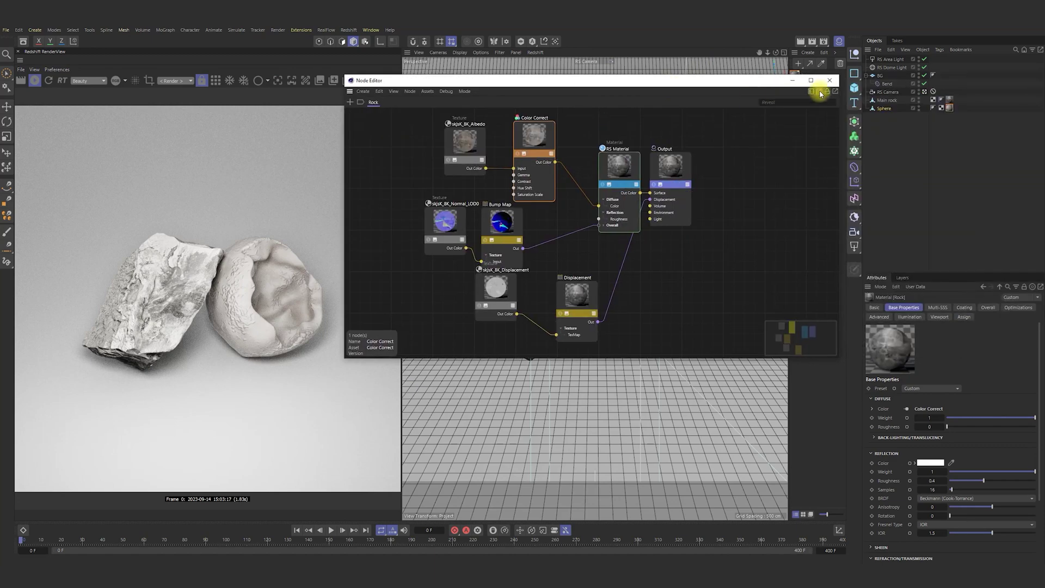
{"action": "left_click", "coordinate": [829, 80]}
Add Redshift Object tags to both the Main rock and the Sphere.
{"action": "left_click_drag", "start_coordinate": [910, 143], "coordinate": [877, 100]}
{"action": "right_click", "coordinate": [885, 100]}
{"action": "mouse_move", "coordinate": [906, 201]}
{"action": "left_click", "coordinate": [856, 235]}
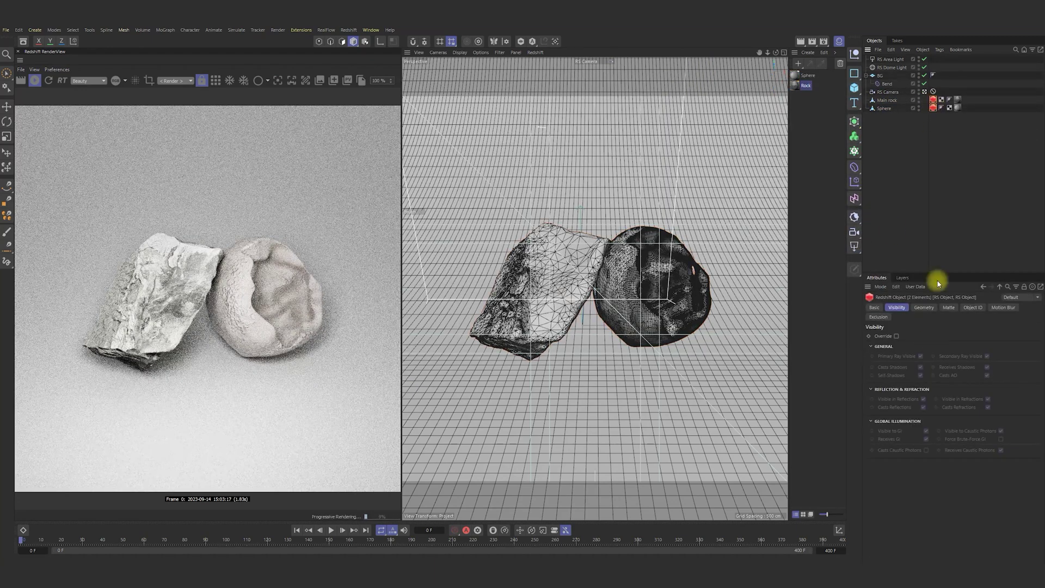
Override the geometry settings of both Redshift tags, enabling tessellation with Minimum Edge Length 2 and displacement.
{"action": "left_click", "coordinate": [923, 307]}
{"action": "left_click", "coordinate": [896, 336]}
{"action": "left_click", "coordinate": [950, 356]}
{"action": "double_click", "coordinate": [963, 397]}
{"action": "type", "text": "2"}
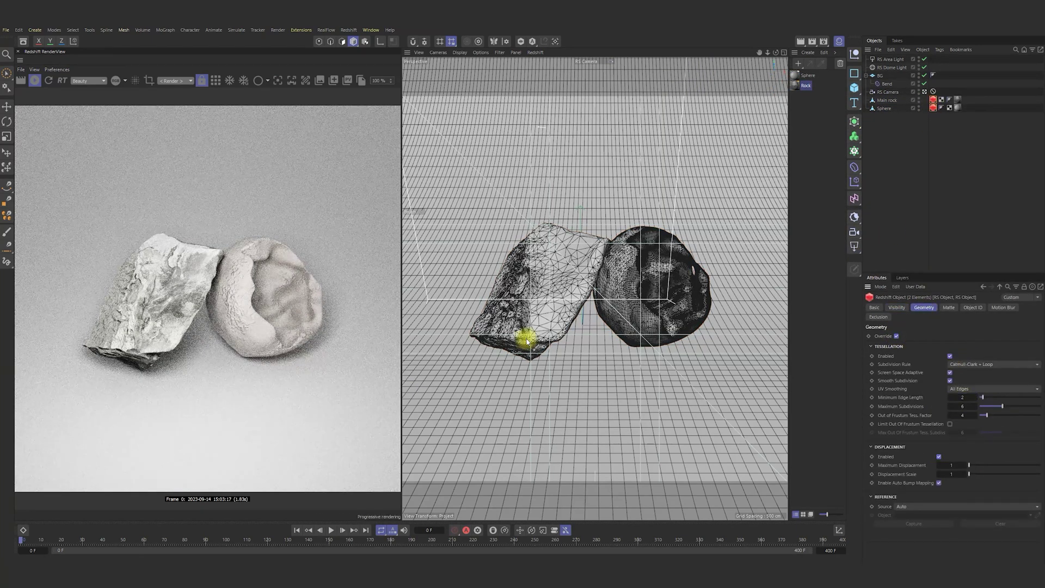
Compare the sphere's render with its Redshift tag's geometry override off and on.
{"action": "left_click", "coordinate": [933, 108]}
{"action": "left_click", "coordinate": [896, 336]}
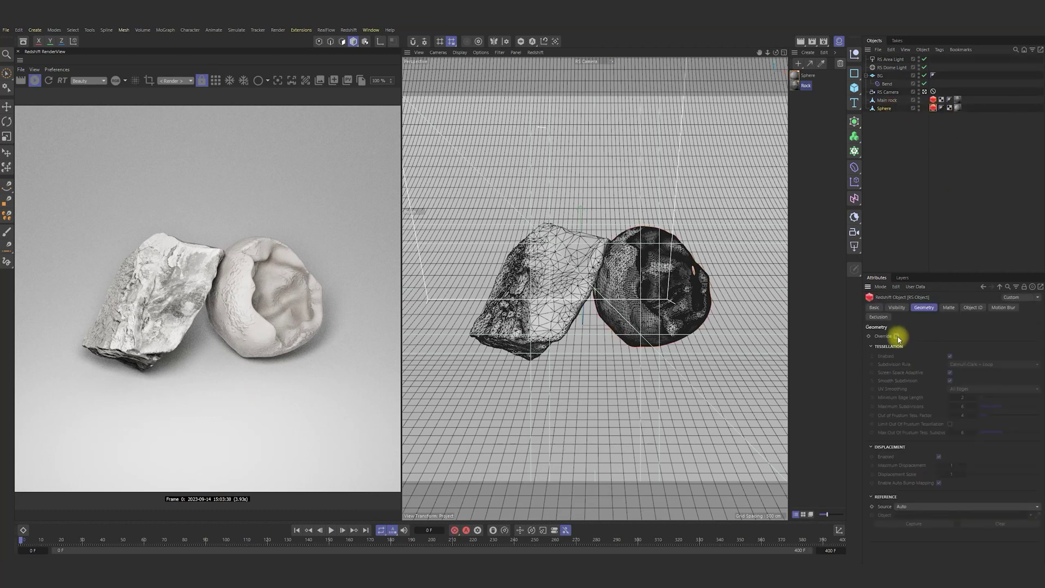
{"action": "left_click", "coordinate": [897, 336]}
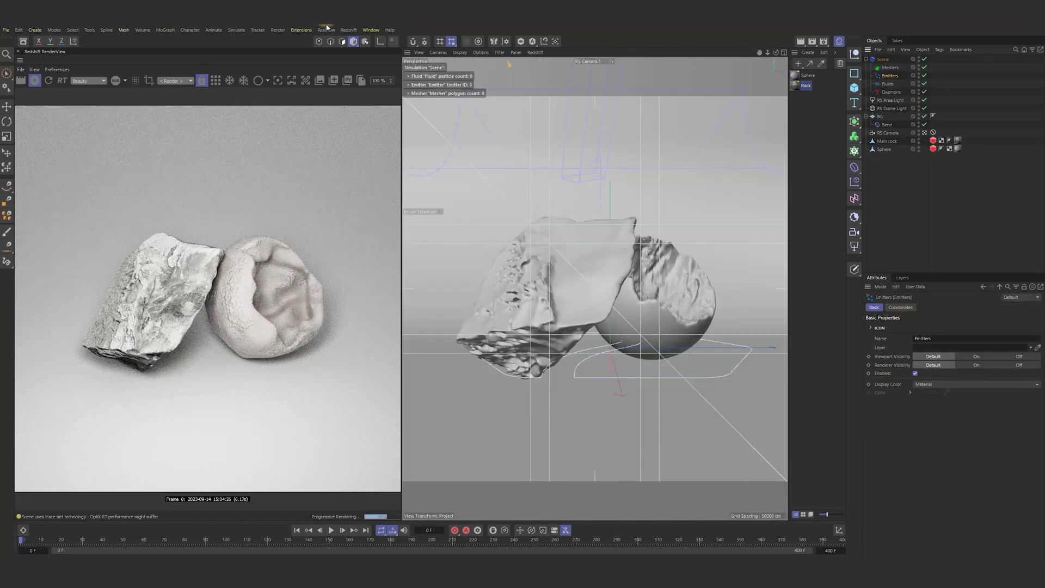
Add a RealFlow Square emitter to the scene.
{"action": "left_click", "coordinate": [326, 29]}
{"action": "mouse_move", "coordinate": [349, 54]}
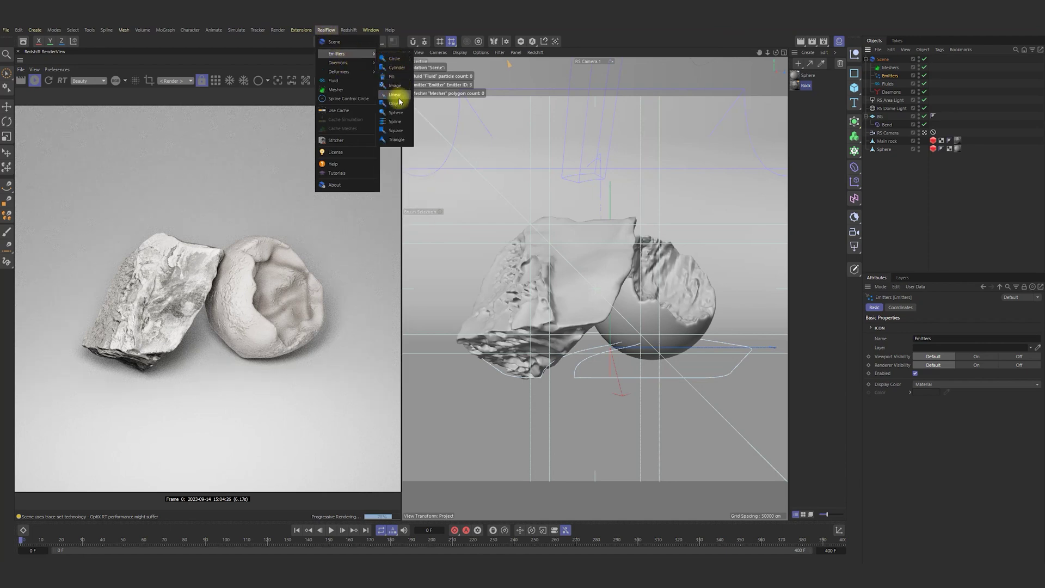
{"action": "left_click", "coordinate": [396, 130]}
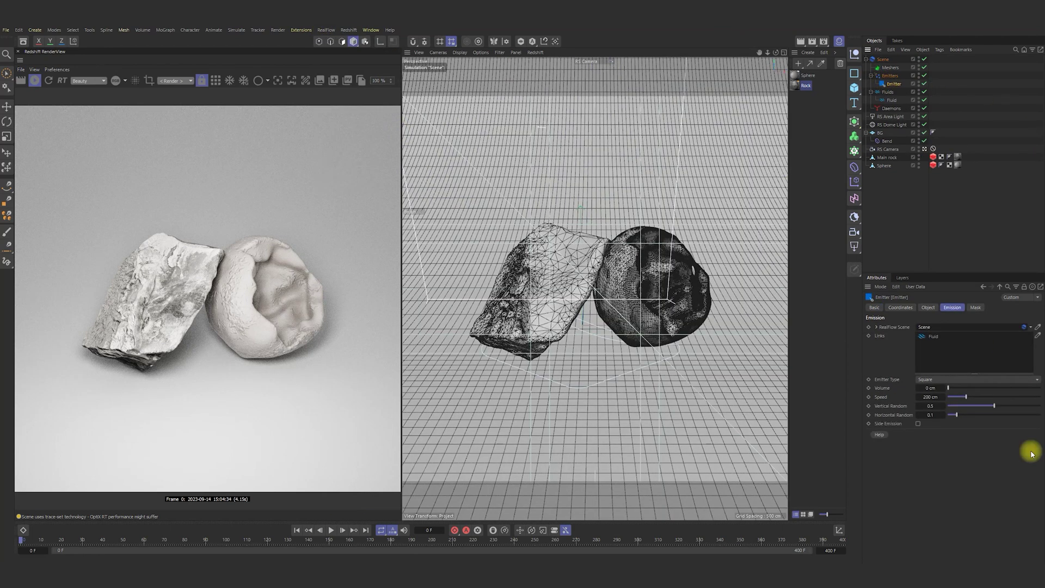
Set the emitter's Volume to 0 cm, Speed to 1000 cm, Vertical Random to 0.1 and Horizontal Random to 0.5.
{"action": "type", "text": "0"}
{"action": "key", "text": "Tab"}
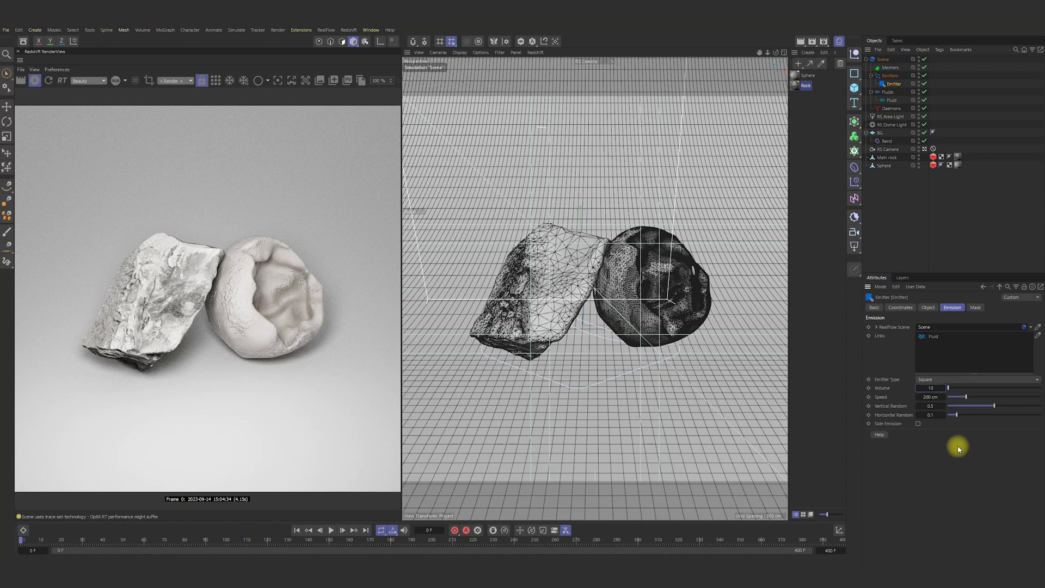
{"action": "type", "text": "1000"}
{"action": "key", "text": "Tab"}
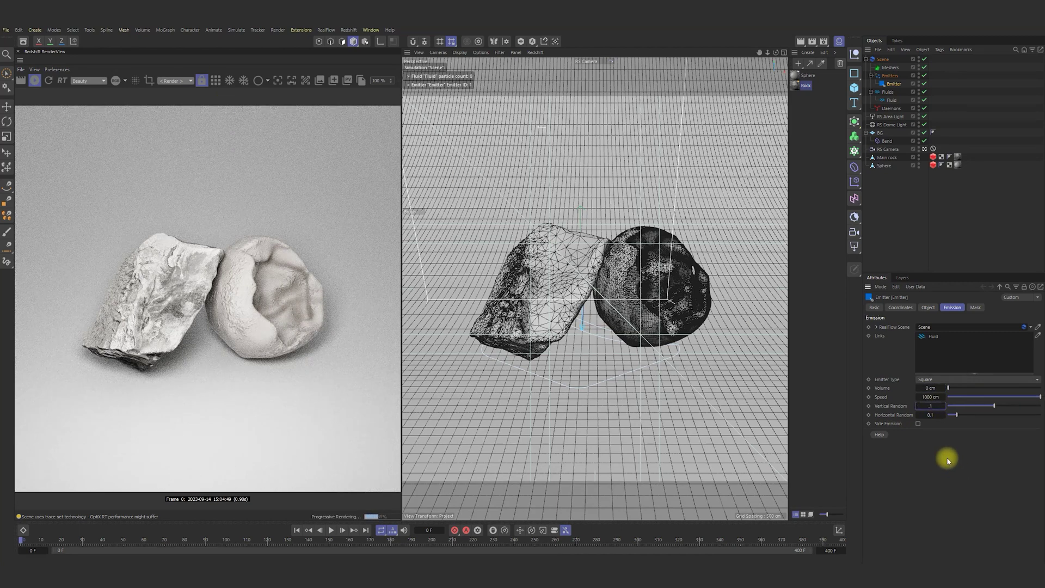
{"action": "key", "text": "Return"}
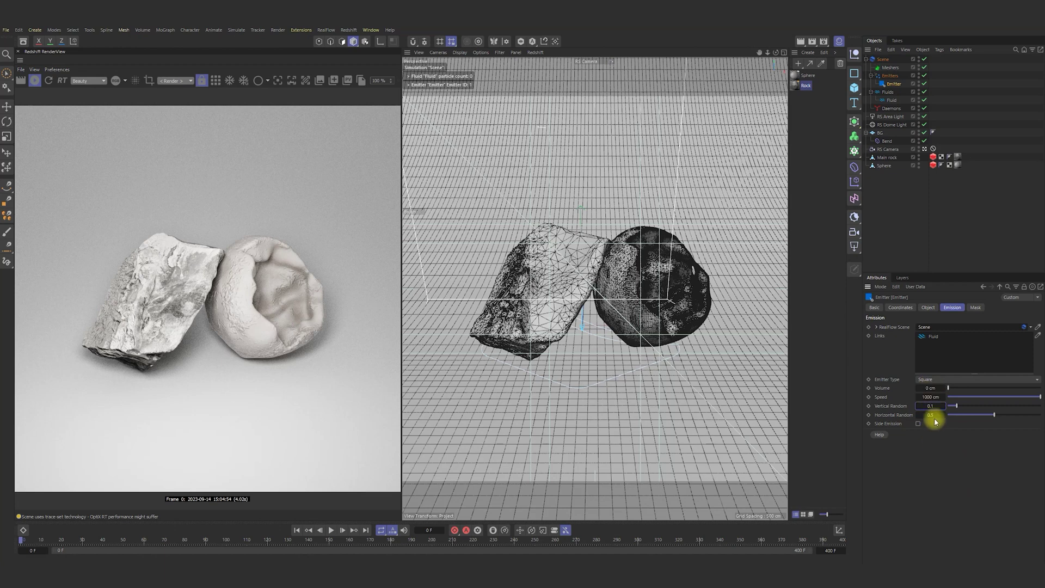
{"action": "key", "text": "Tab"}
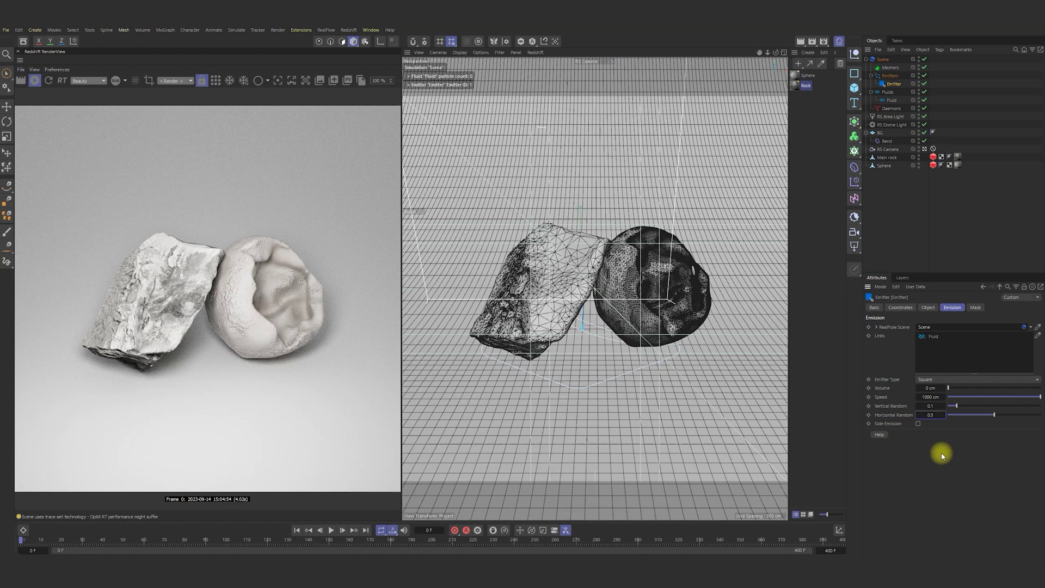
Leave the RS Camera view and raise the square emitter above the rock and sphere.
{"action": "left_click", "coordinate": [924, 149]}
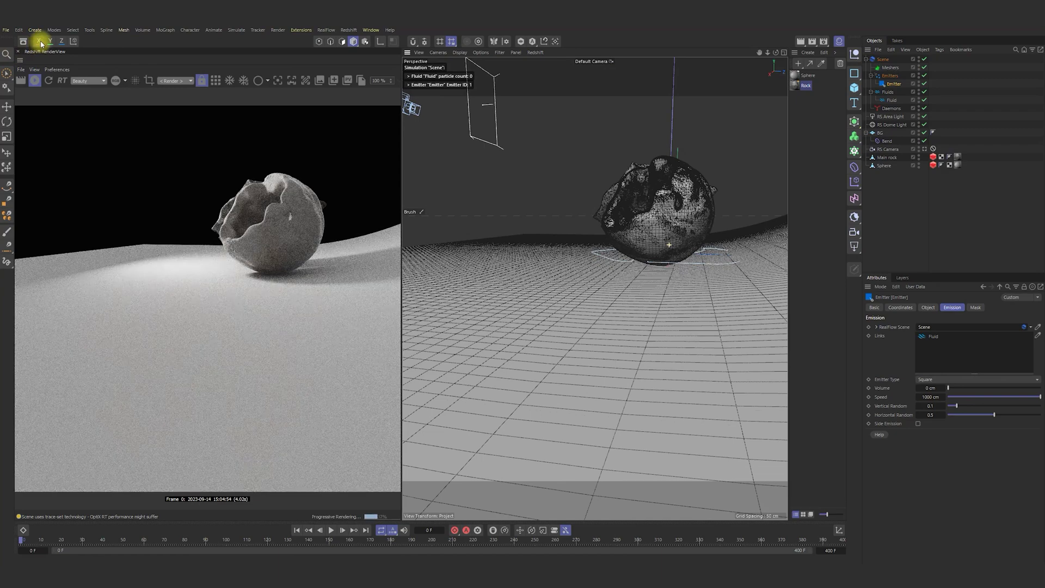
{"action": "left_click", "coordinate": [8, 73]}
{"action": "scroll", "coordinate": [664, 215], "scroll_direction": "down", "scroll_amount": 3}
{"action": "mouse_move", "coordinate": [651, 220]}
{"action": "left_mouse_down", "text": "alt"}
{"action": "mouse_move", "coordinate": [685, 260]}
{"action": "mouse_move", "coordinate": [637, 305]}
{"action": "mouse_move", "coordinate": [678, 297]}
{"action": "left_mouse_up", "text": "alt"}
{"action": "left_click", "coordinate": [894, 85]}
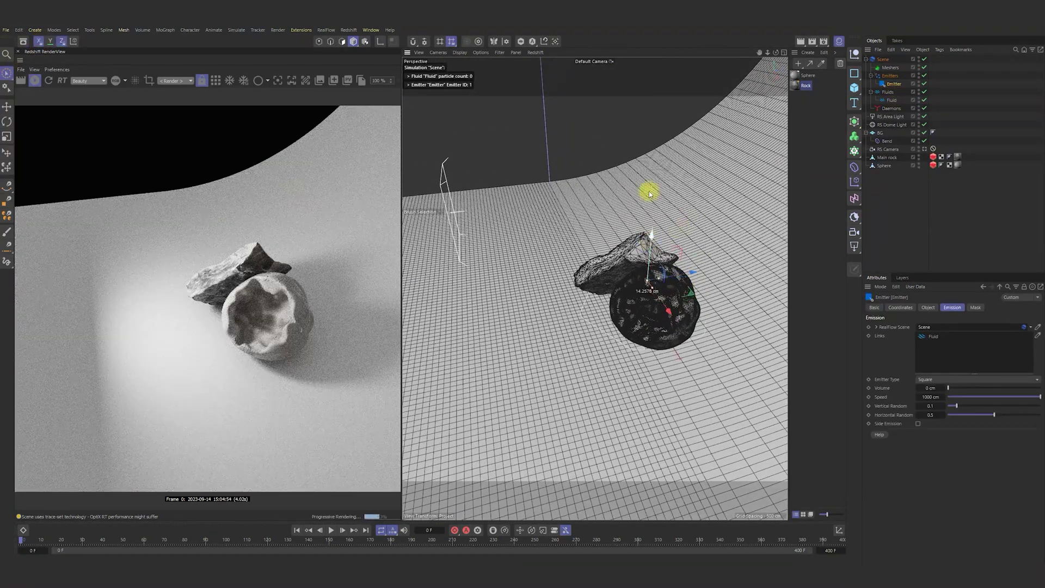
Play the simulation to inspect the particle flow and stop the live render.
{"action": "left_click", "coordinate": [331, 530]}
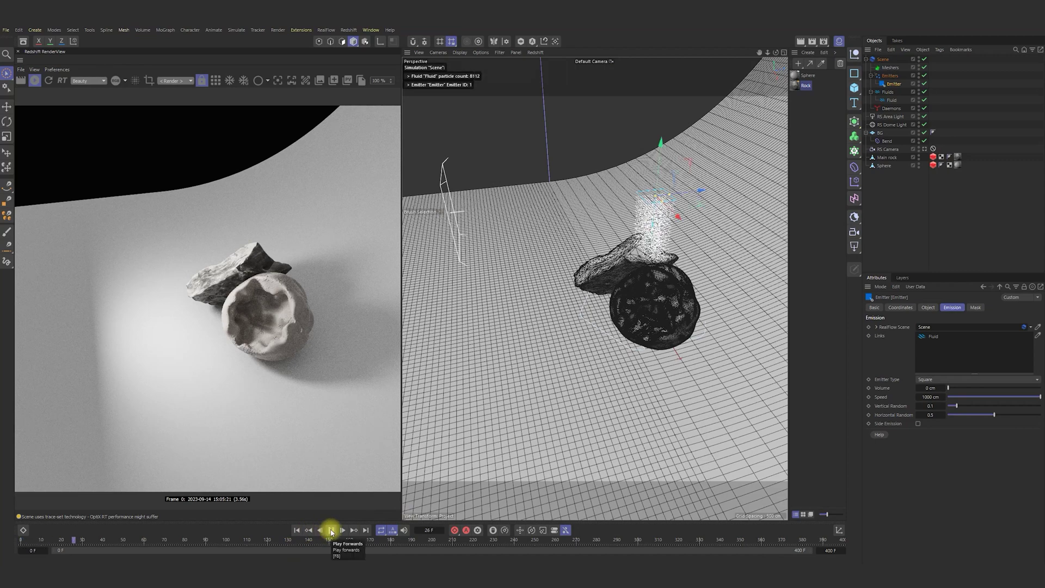
{"action": "left_click_drag", "start_coordinate": [690, 345], "coordinate": [553, 256], "text": "alt"}
{"action": "left_click", "coordinate": [34, 80]}
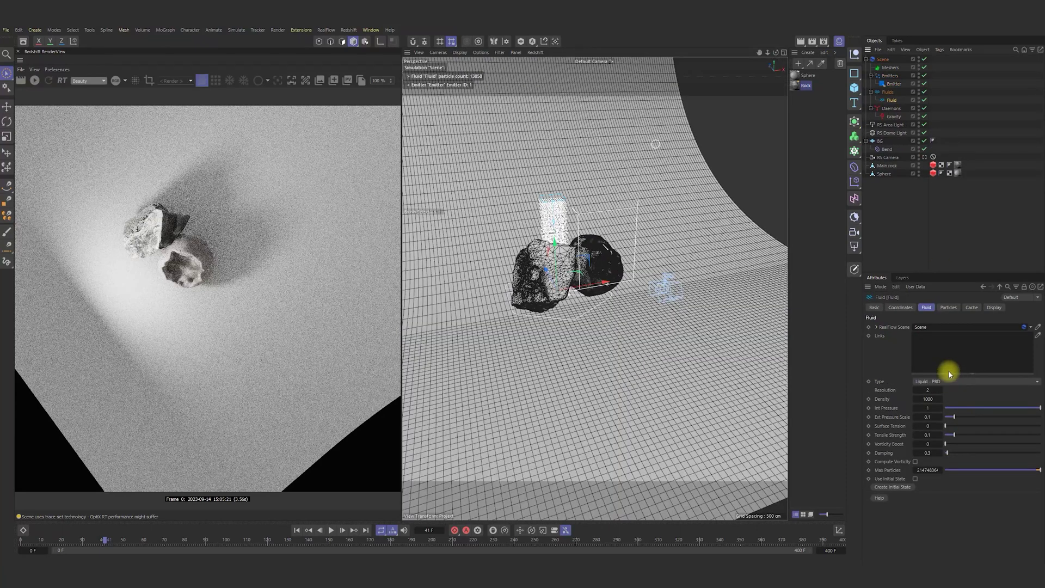
Set the fluid's Type to Viscous, Resolution to 30 and Viscosity to 0.25.
{"action": "left_click", "coordinate": [950, 381]}
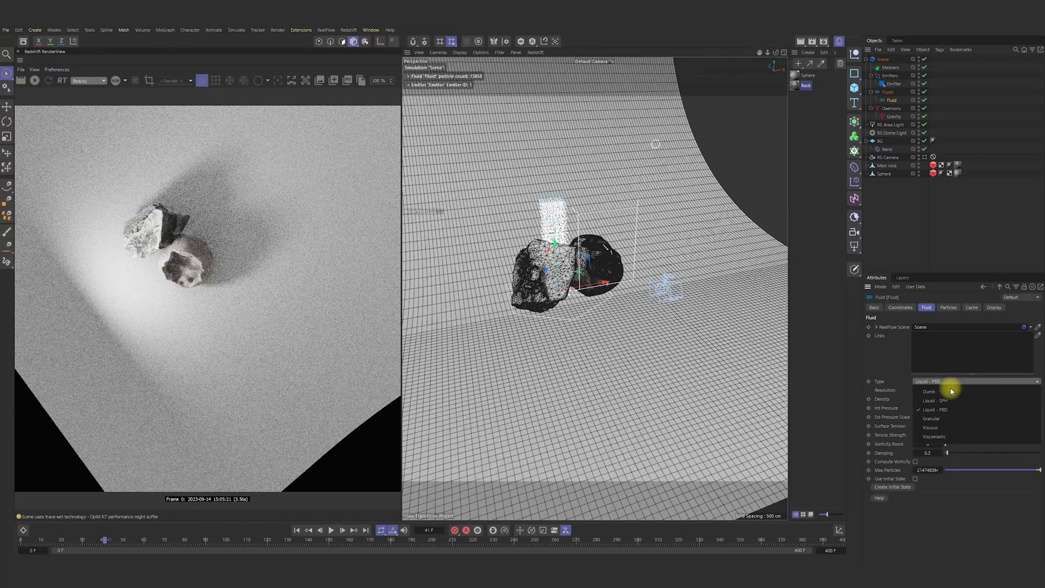
{"action": "left_click", "coordinate": [942, 430]}
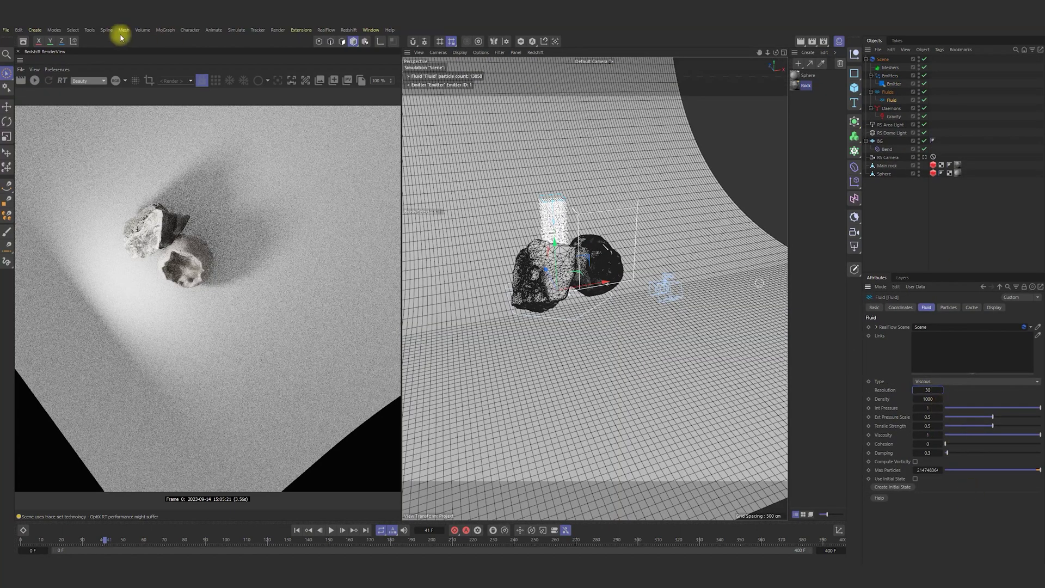
{"action": "type", "text": ".25"}
{"action": "key", "text": "Return"}
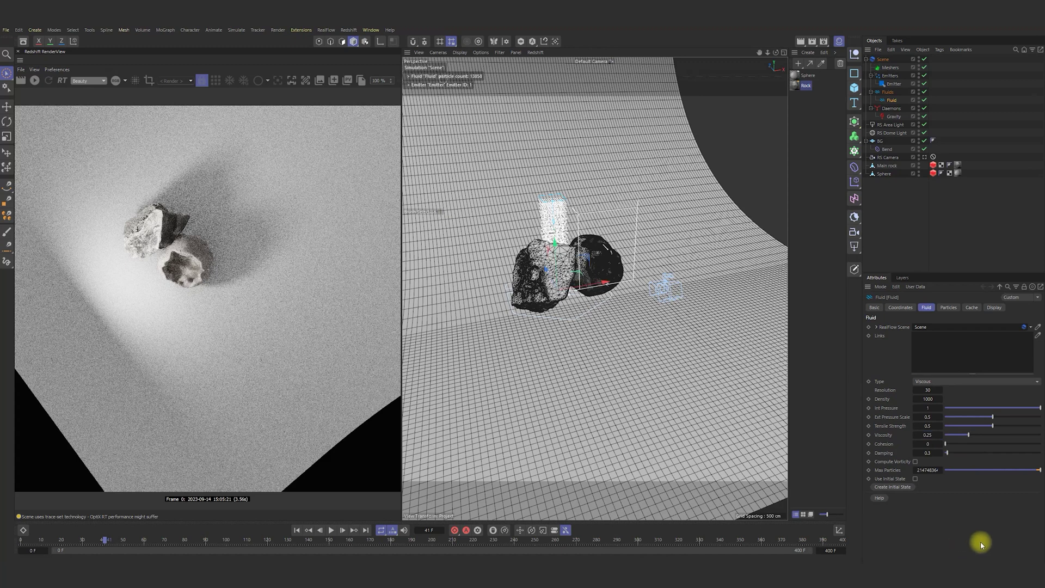
{"action": "key", "text": "alt+F4"}
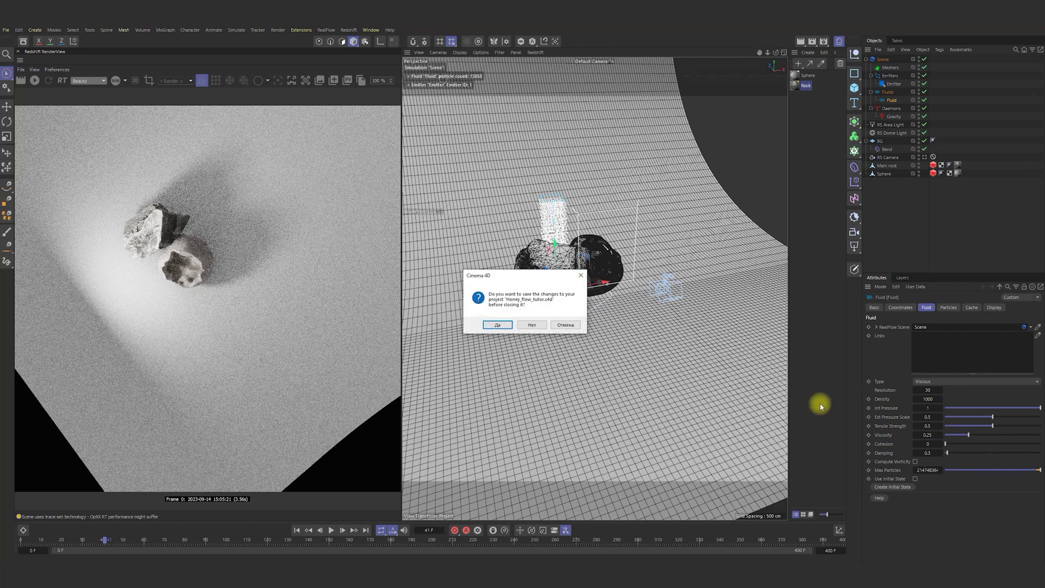
{"action": "left_click", "coordinate": [579, 280]}
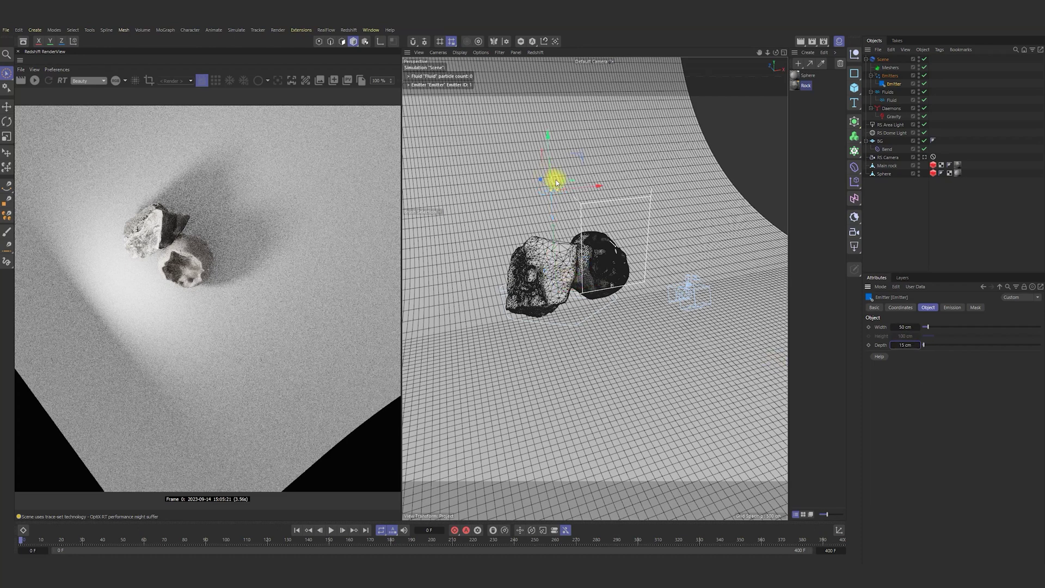
Run the fluid simulation with the resized emitter.
{"action": "left_click", "coordinate": [321, 532]}
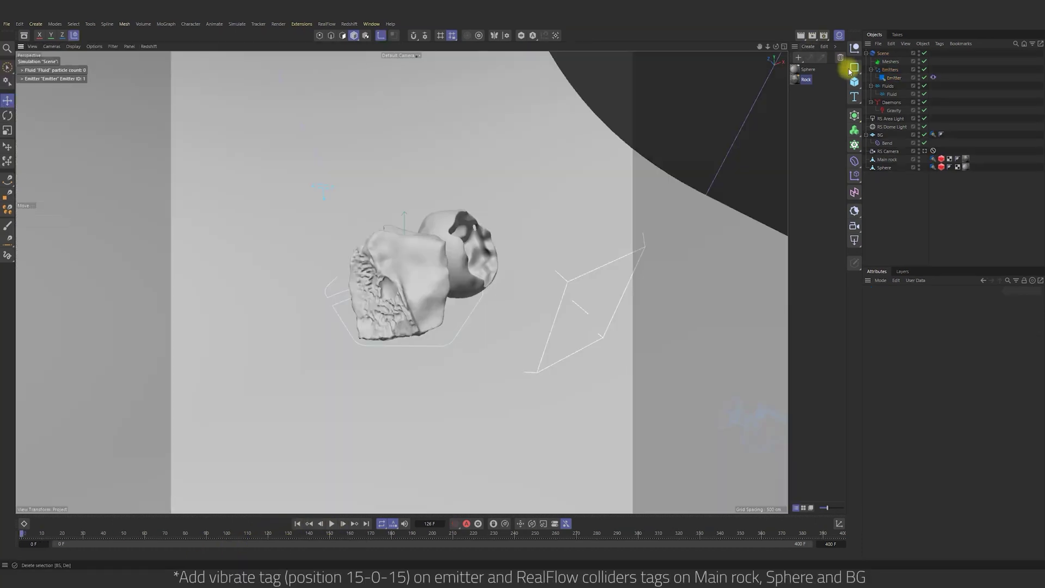
Add a Helix spline, raise it above the rock and set its Start Radius to 32 cm and End Radius to 25 cm.
{"action": "left_click", "coordinate": [853, 68]}
{"action": "left_click", "coordinate": [889, 106]}
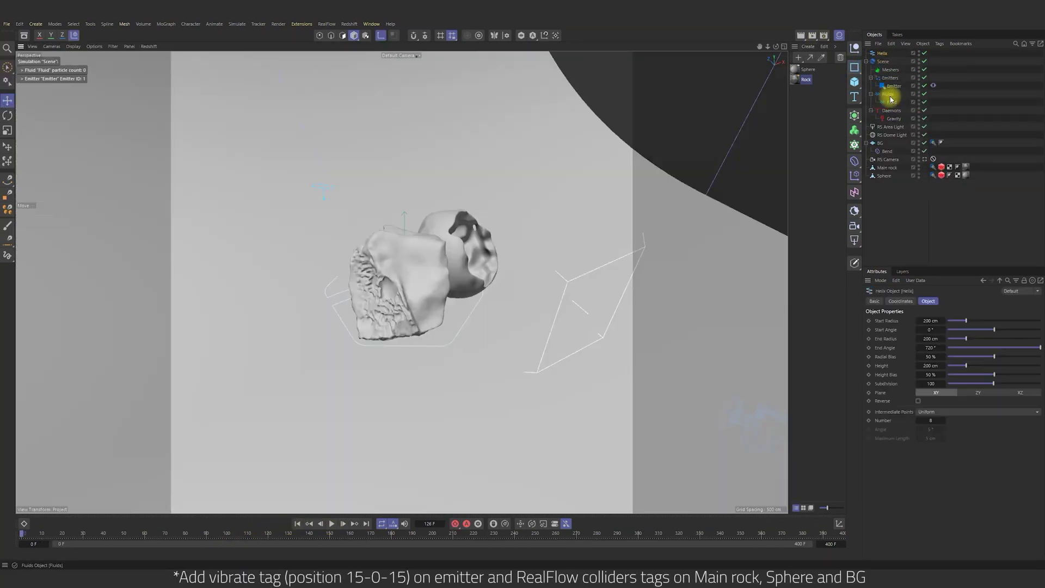
{"action": "left_click_drag", "start_coordinate": [404, 229], "coordinate": [403, 115]}
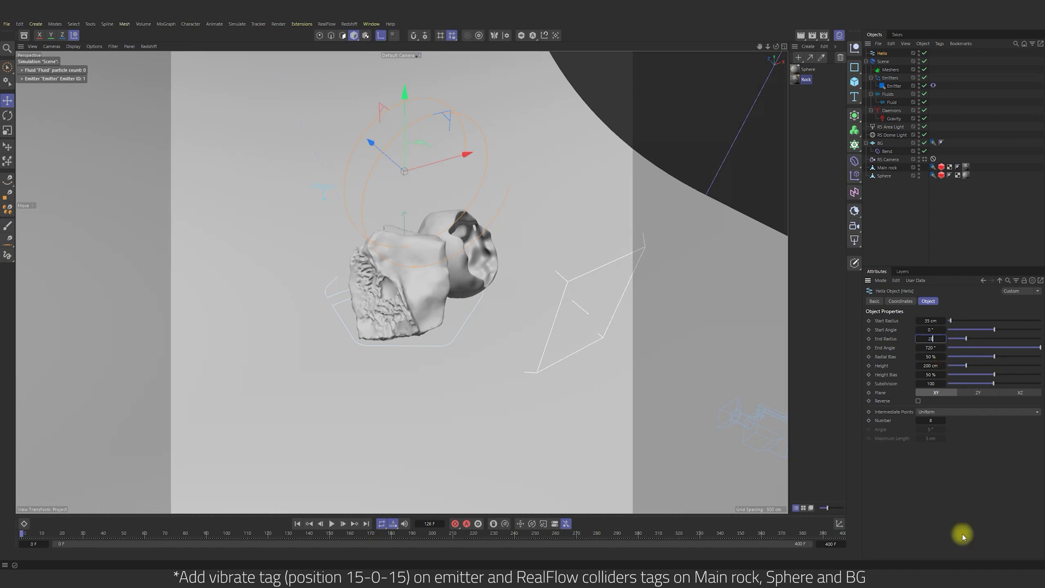
{"action": "key", "text": "Return"}
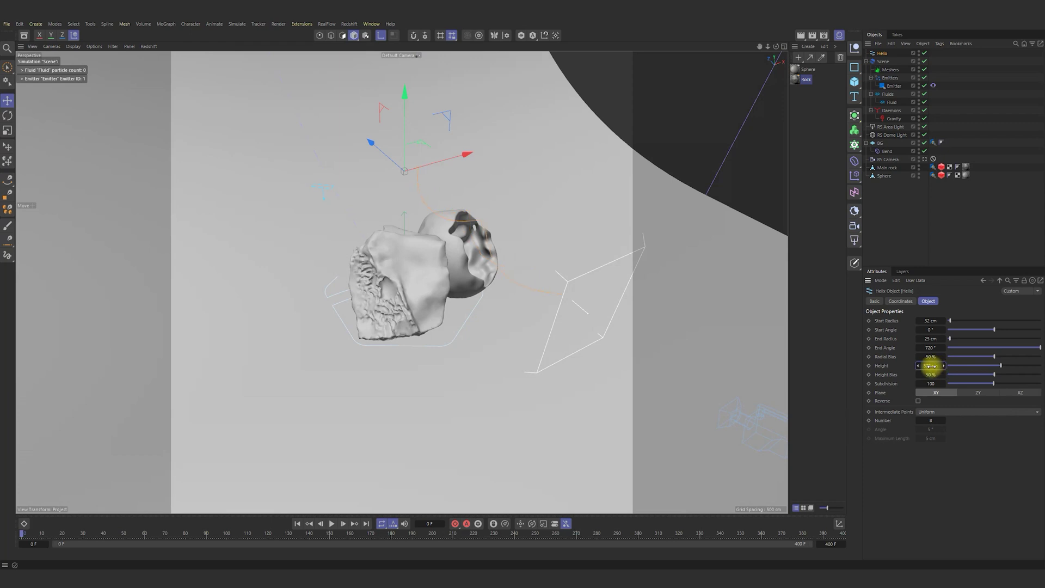
Rotate the helix in the top view and shift it so its path runs diagonally across the rock and the sphere.
{"action": "middle_click", "coordinate": [415, 264]}
{"action": "middle_click", "coordinate": [415, 264]}
{"action": "key", "text": "r"}
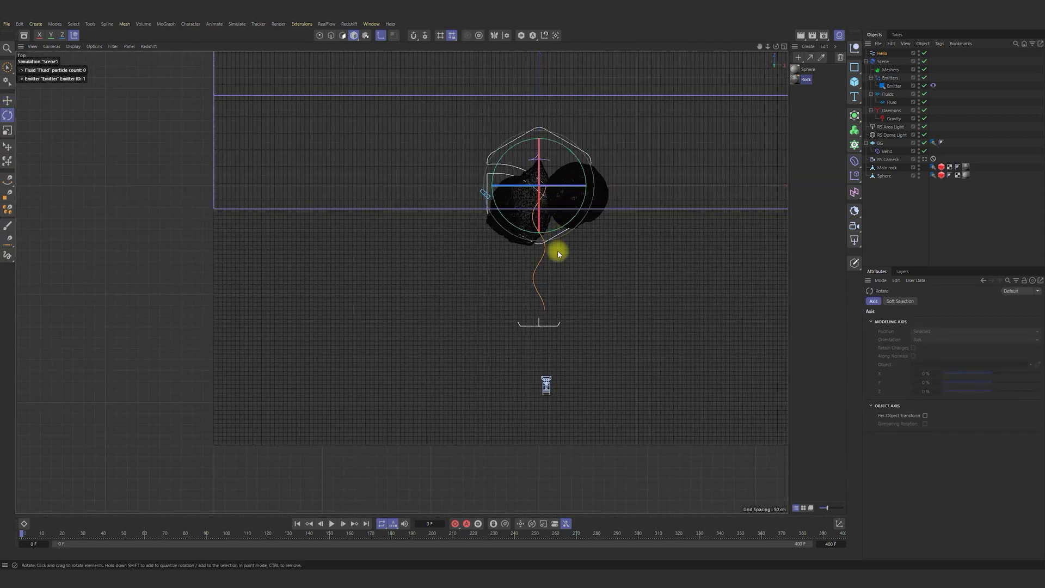
{"action": "left_click_drag", "start_coordinate": [527, 233], "coordinate": [554, 202]}
{"action": "key", "text": "e"}
{"action": "key", "text": "r"}
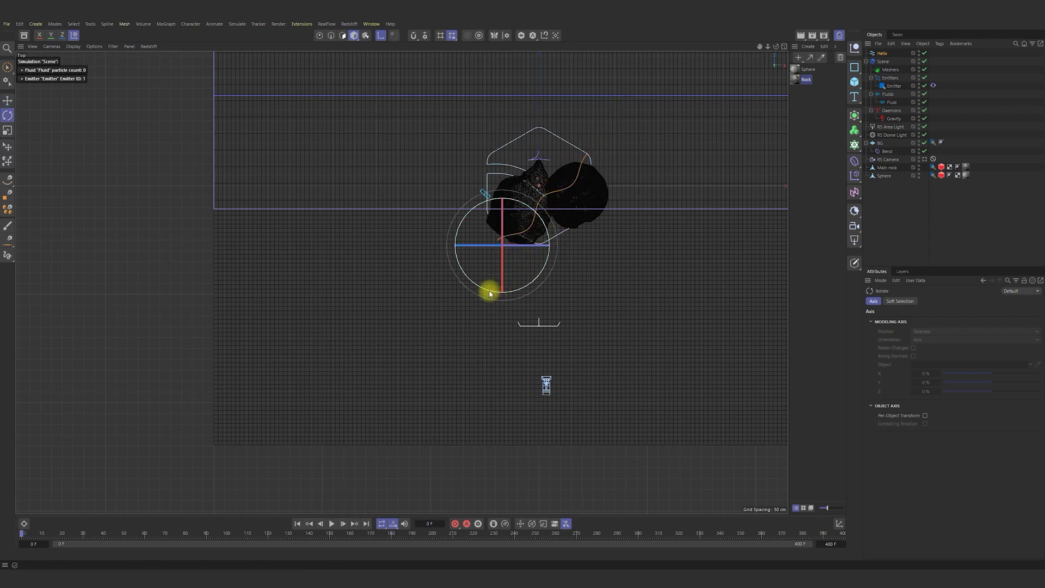
{"action": "left_click_drag", "start_coordinate": [490, 289], "coordinate": [486, 289]}
{"action": "key", "text": "e"}
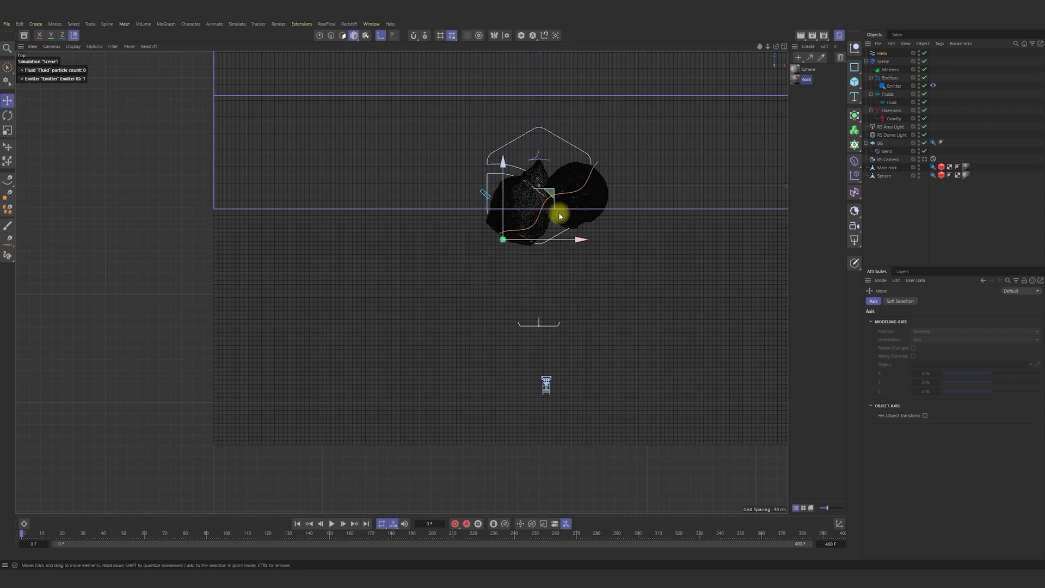
Fine-tune the helix's rotation and position so it starts above the rock and ends above the sphere.
{"action": "key", "text": "r"}
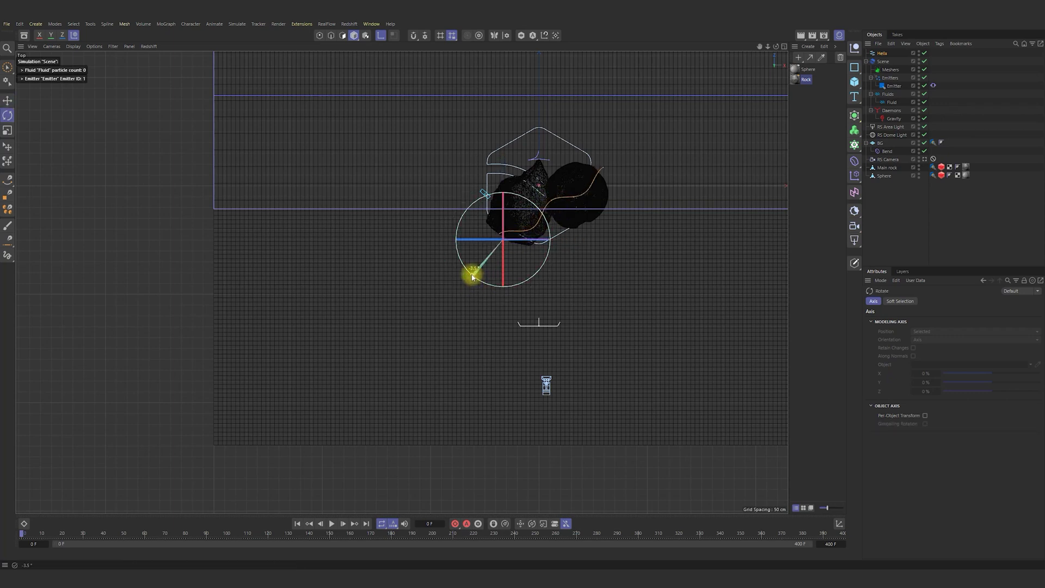
{"action": "left_click_drag", "start_coordinate": [472, 276], "coordinate": [506, 262]}
{"action": "key", "text": "e"}
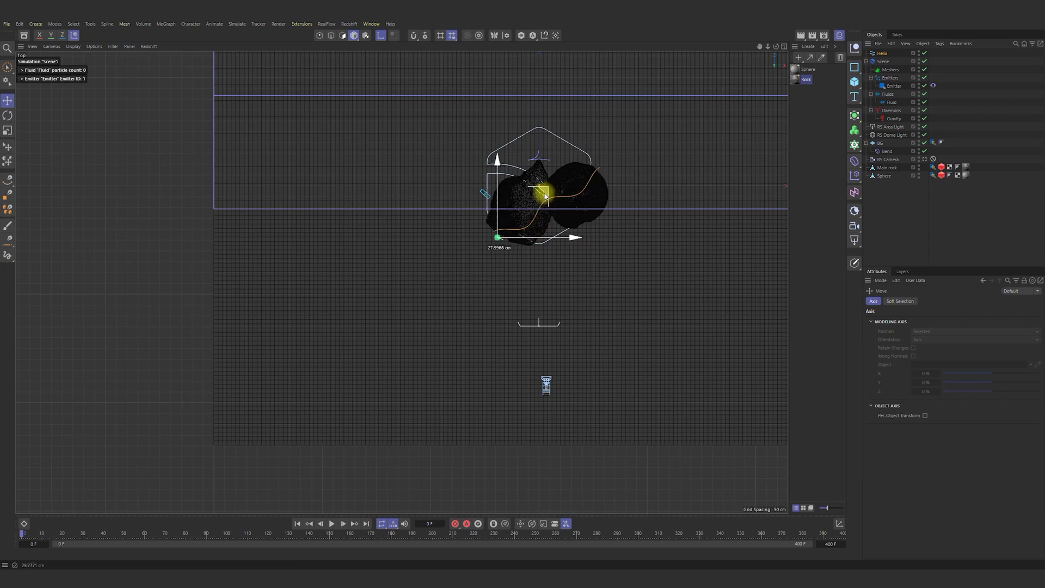
{"action": "middle_click", "coordinate": [557, 211]}
{"action": "middle_click", "coordinate": [331, 212]}
{"action": "left_click_drag", "start_coordinate": [427, 271], "coordinate": [452, 218], "text": "alt"}
Add an Align to Spline tag to the emitter and assign the Helix as its Spline Path.
{"action": "left_click", "coordinate": [928, 86]}
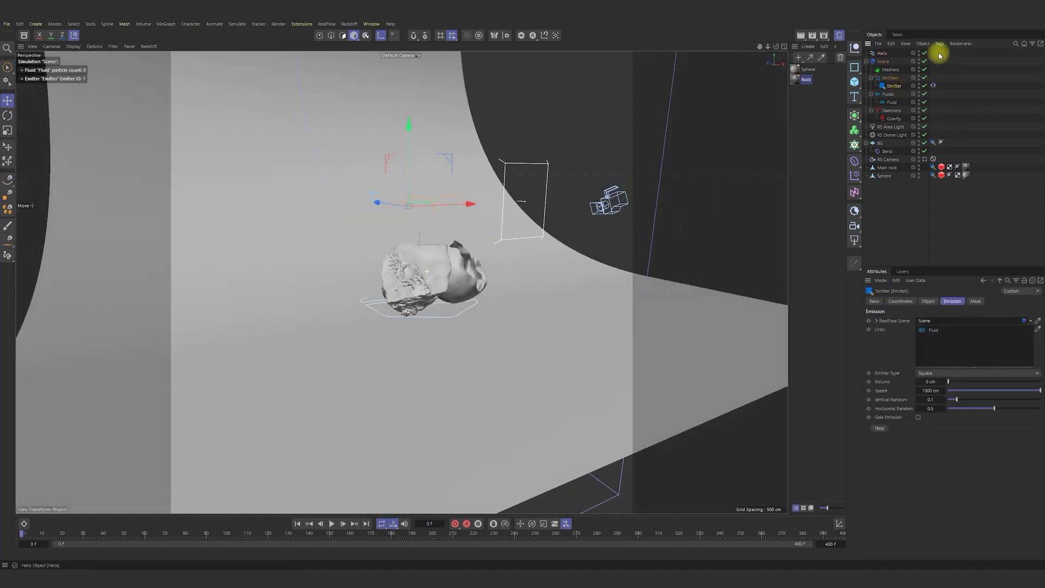
{"action": "left_click", "coordinate": [939, 44]}
{"action": "mouse_move", "coordinate": [962, 61]}
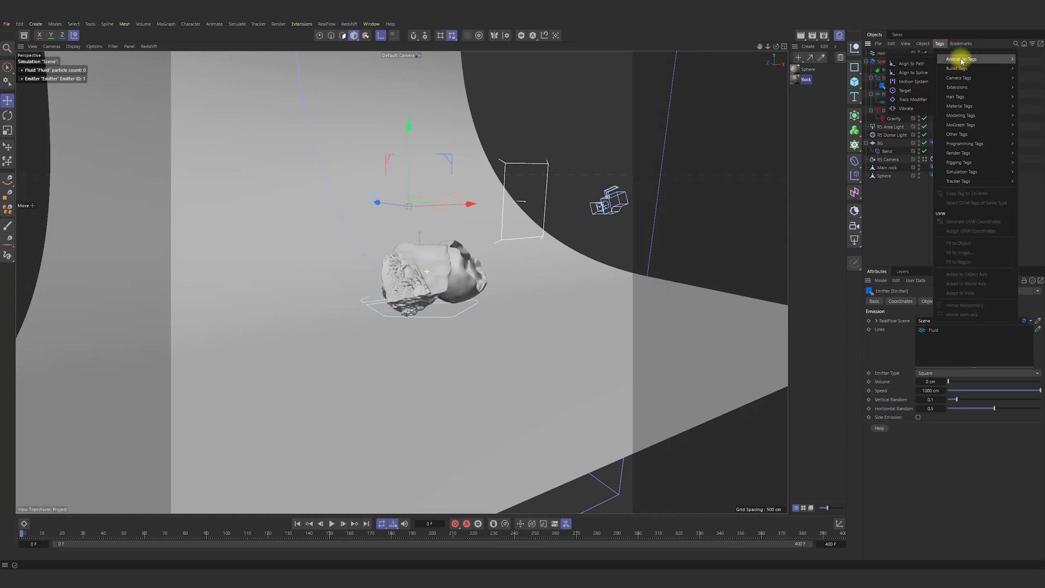
{"action": "left_click", "coordinate": [910, 73]}
{"action": "left_click_drag", "start_coordinate": [882, 53], "coordinate": [926, 321]}
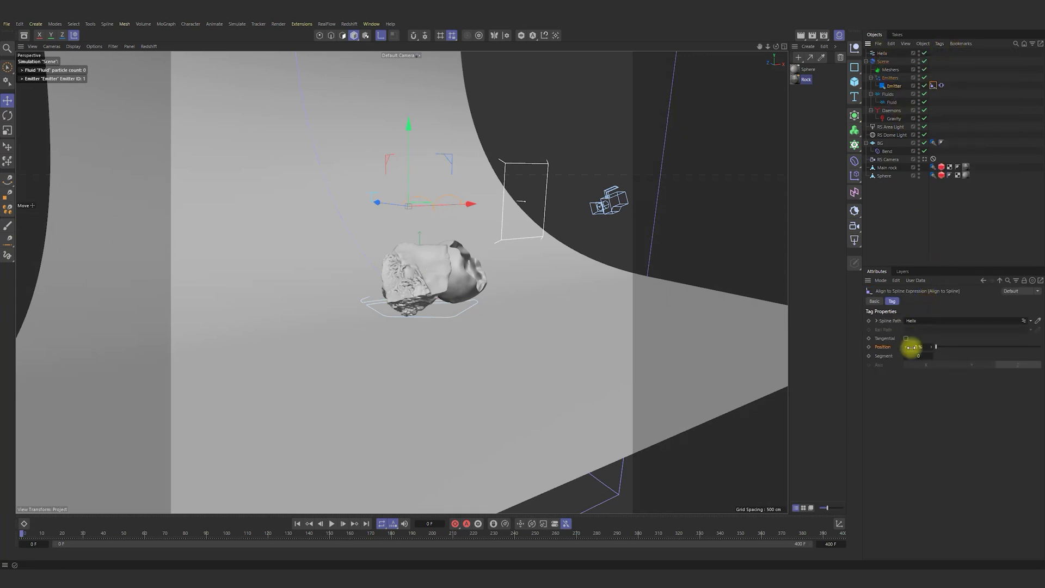
Keyframe the Align to Spline Position at 0% on the first frame and 100% on frame 400.
{"action": "left_click_drag", "start_coordinate": [429, 284], "coordinate": [379, 323], "text": "alt"}
{"action": "left_click", "coordinate": [869, 346]}
{"action": "left_click", "coordinate": [828, 538]}
{"action": "double_click", "coordinate": [914, 349]}
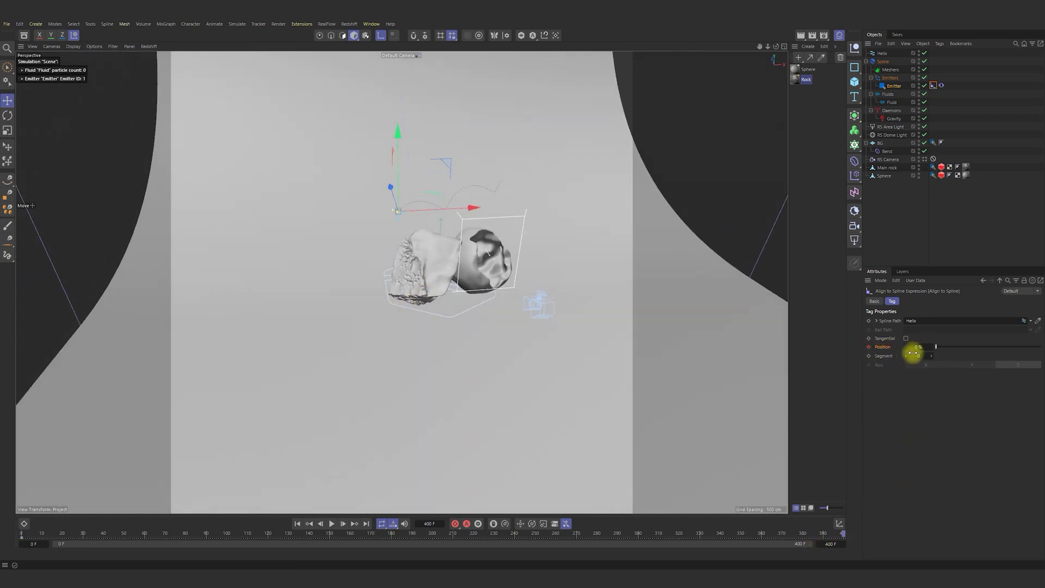
{"action": "type", "text": "100"}
{"action": "key", "text": "Return"}
{"action": "left_click", "coordinate": [869, 348]}
Preview the emitter's travel along the helix from the first frame with its emission temporarily disabled.
{"action": "left_click", "coordinate": [297, 525]}
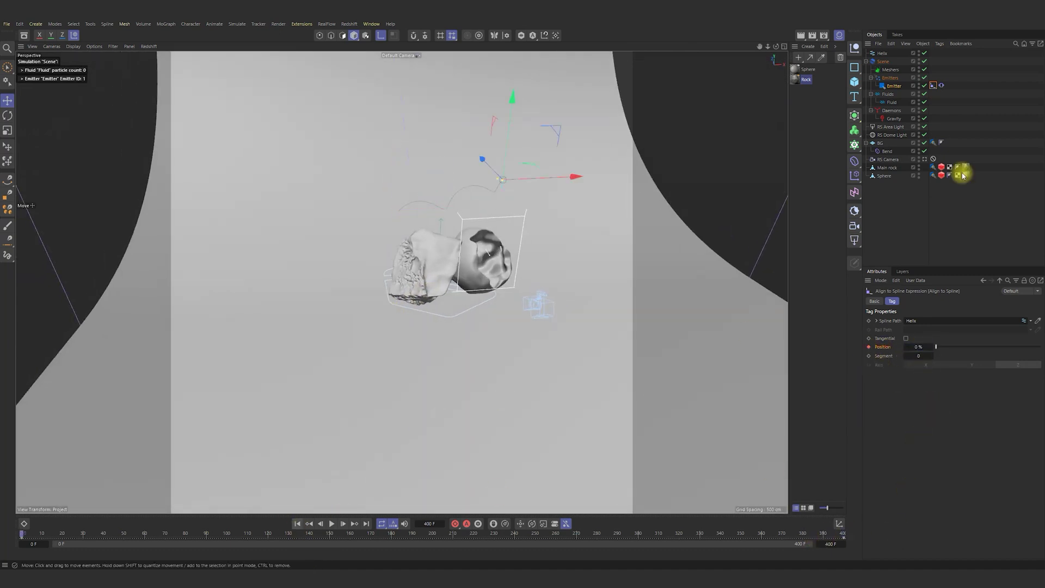
{"action": "left_click", "coordinate": [924, 85]}
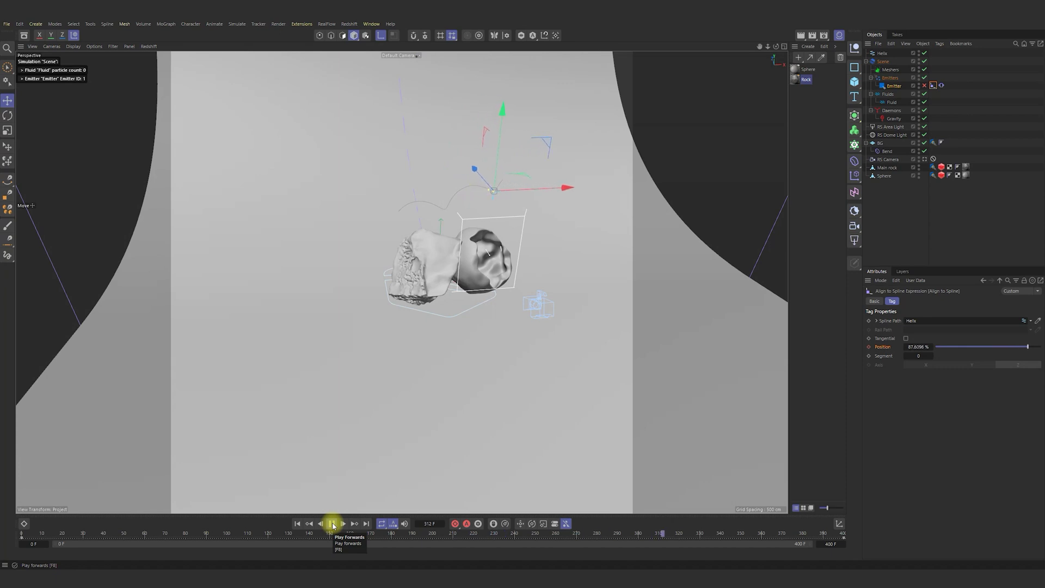
{"action": "left_click", "coordinate": [333, 524]}
{"action": "left_click", "coordinate": [297, 524]}
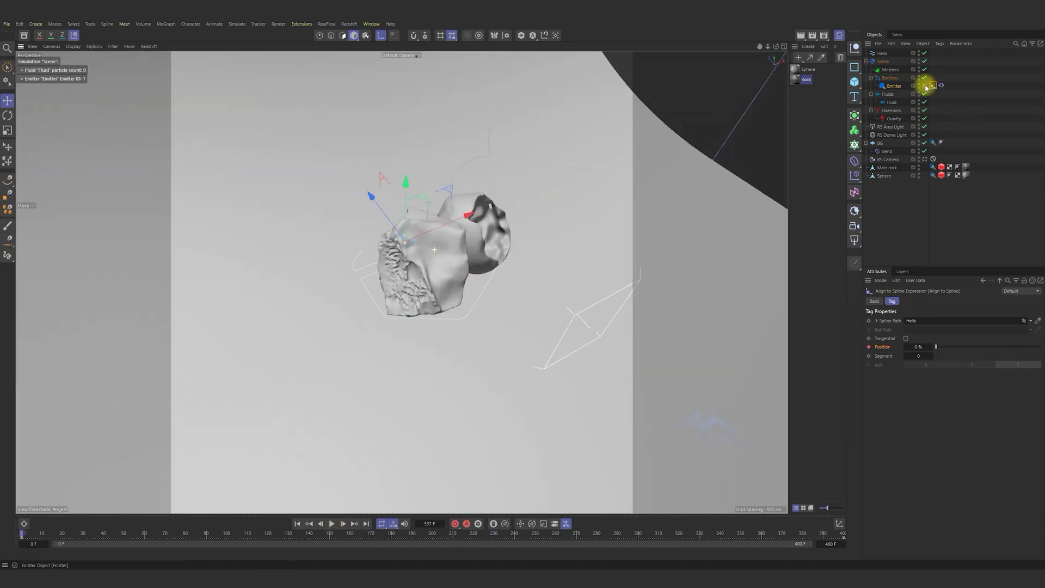
{"action": "left_click", "coordinate": [924, 85]}
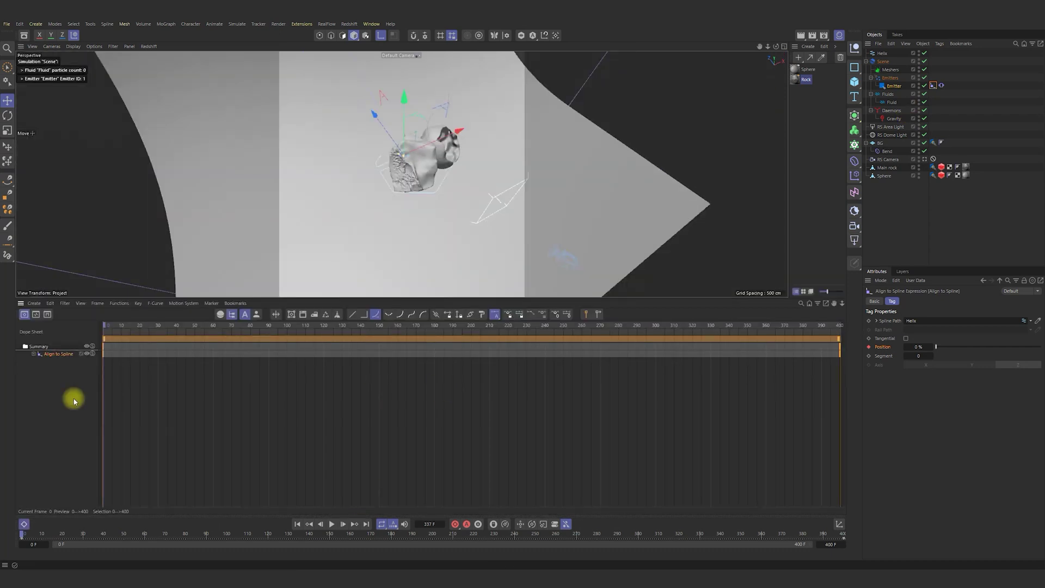
Set the Position track's keyframes to linear interpolation in the timeline's F-Curve mode and return to the viewport.
{"action": "left_click", "coordinate": [56, 354]}
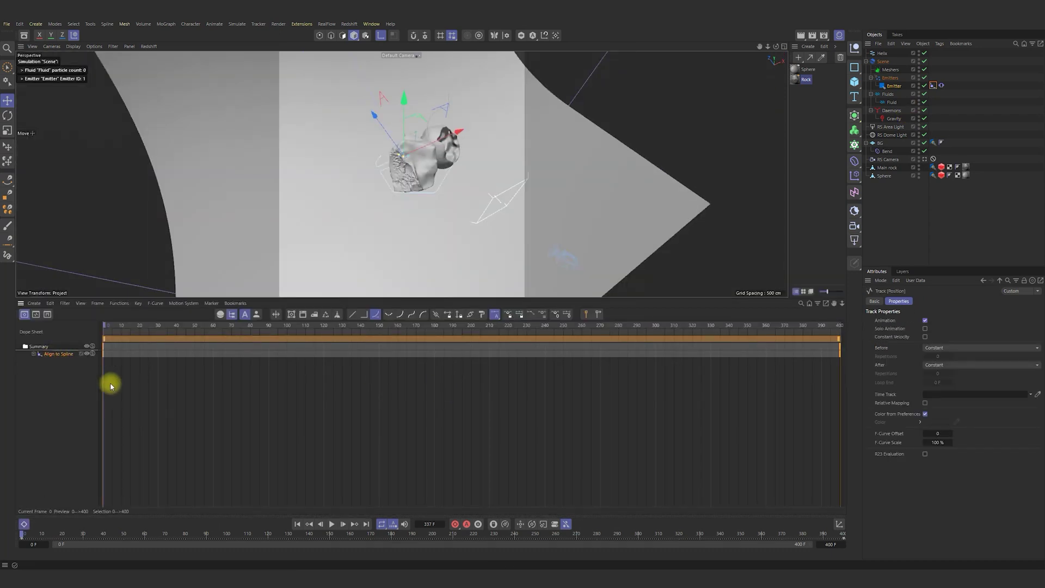
{"action": "key", "text": "Tab"}
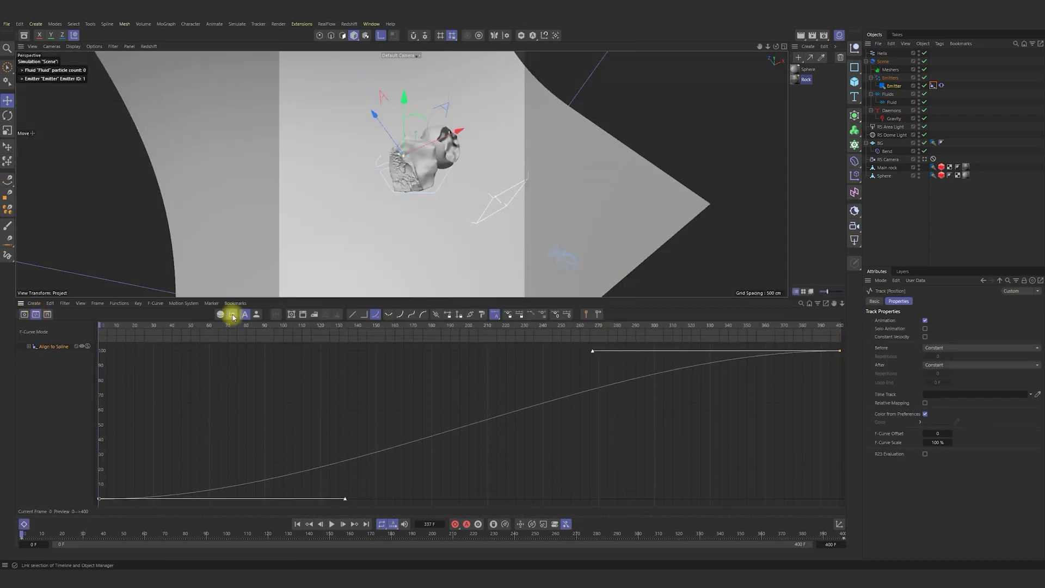
{"action": "left_click", "coordinate": [353, 315]}
{"action": "key", "text": "shift+F3"}
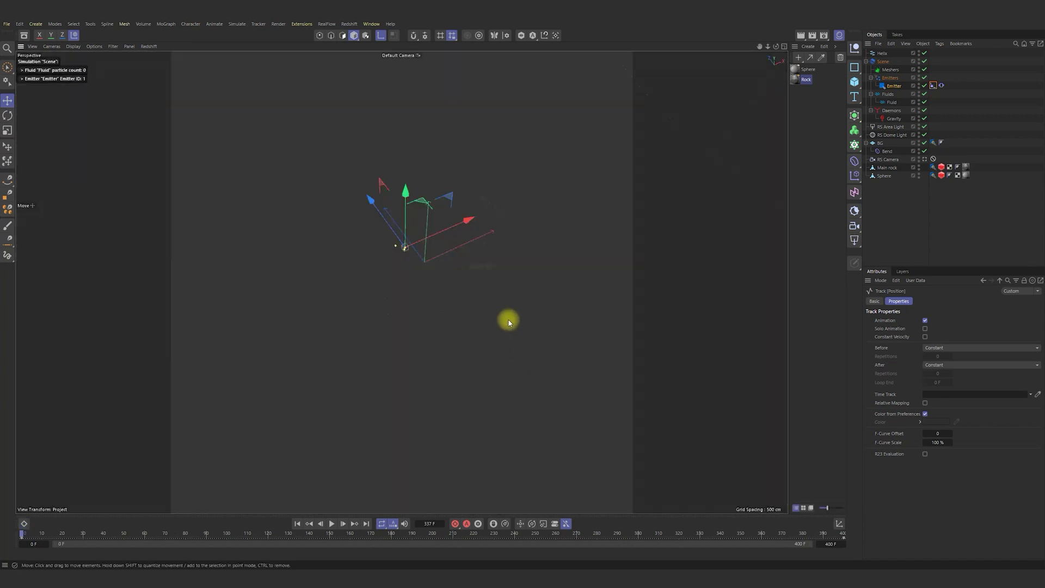
{"action": "left_click_drag", "start_coordinate": [434, 247], "coordinate": [349, 109], "text": "alt"}
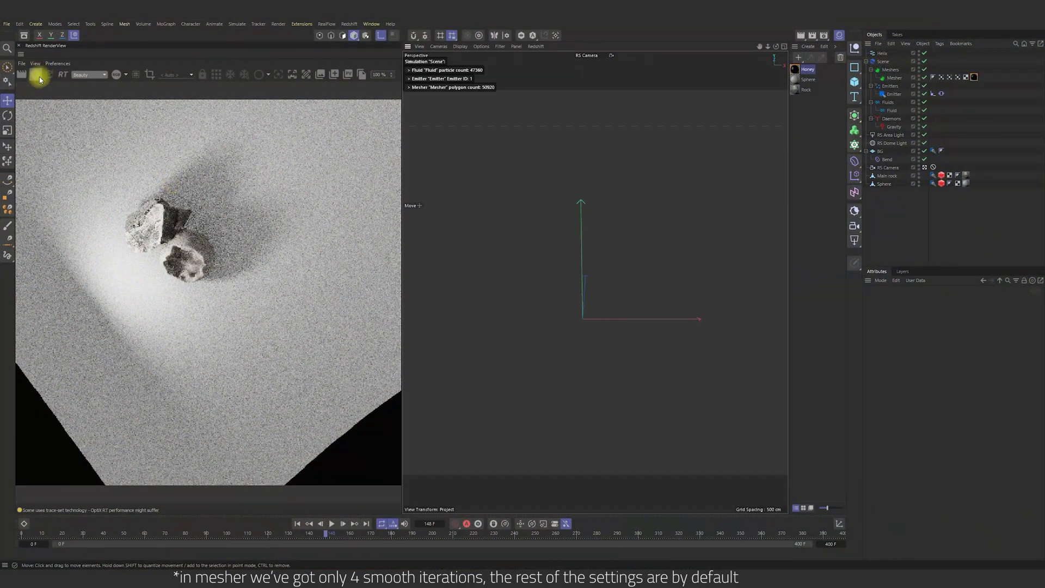
Start the live render and set its view to the RS Camera.
{"action": "left_click", "coordinate": [39, 78]}
{"action": "left_click", "coordinate": [175, 74]}
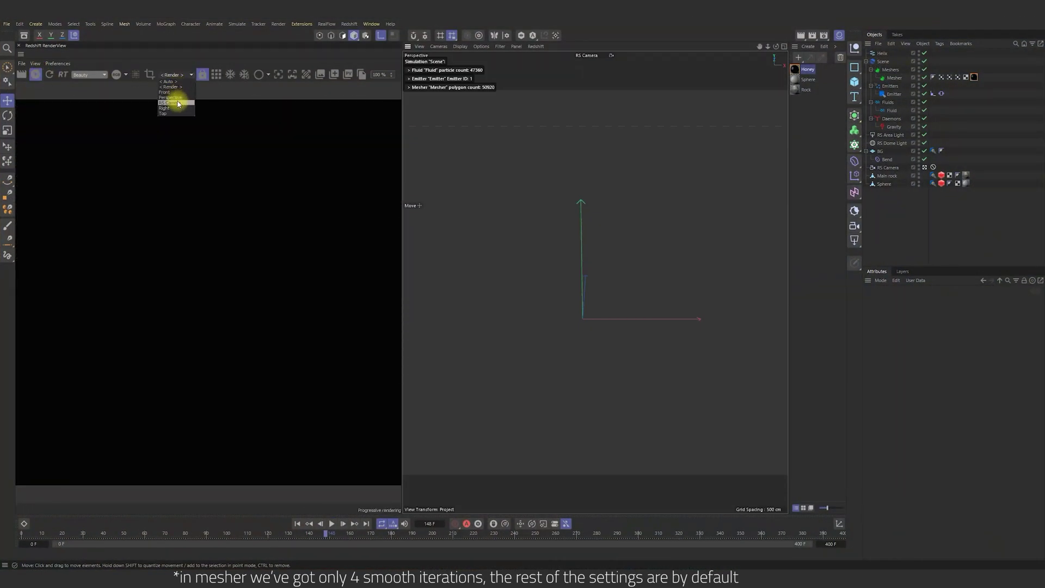
{"action": "left_click", "coordinate": [178, 98]}
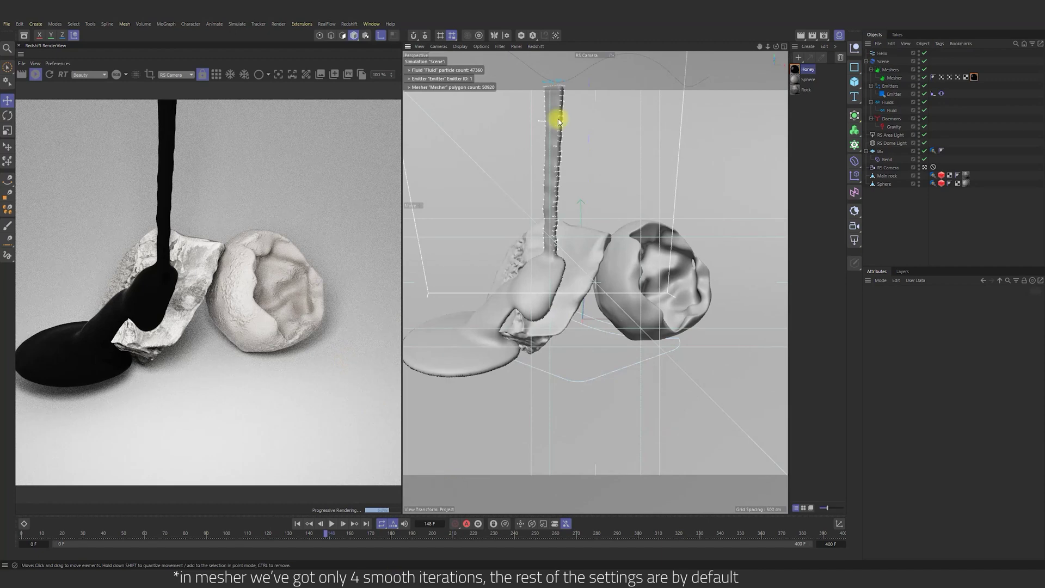
Open the Honey material's nodes and set its reflection IOR to 1.33 and transmission color to hex FDCB60.
{"action": "double_click", "coordinate": [795, 69]}
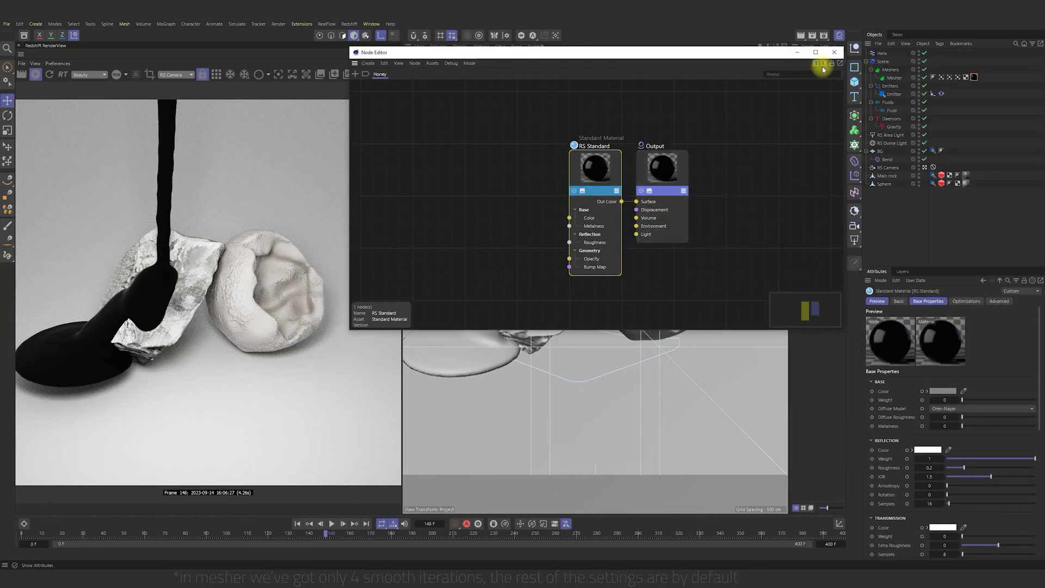
{"action": "left_click", "coordinate": [824, 63]}
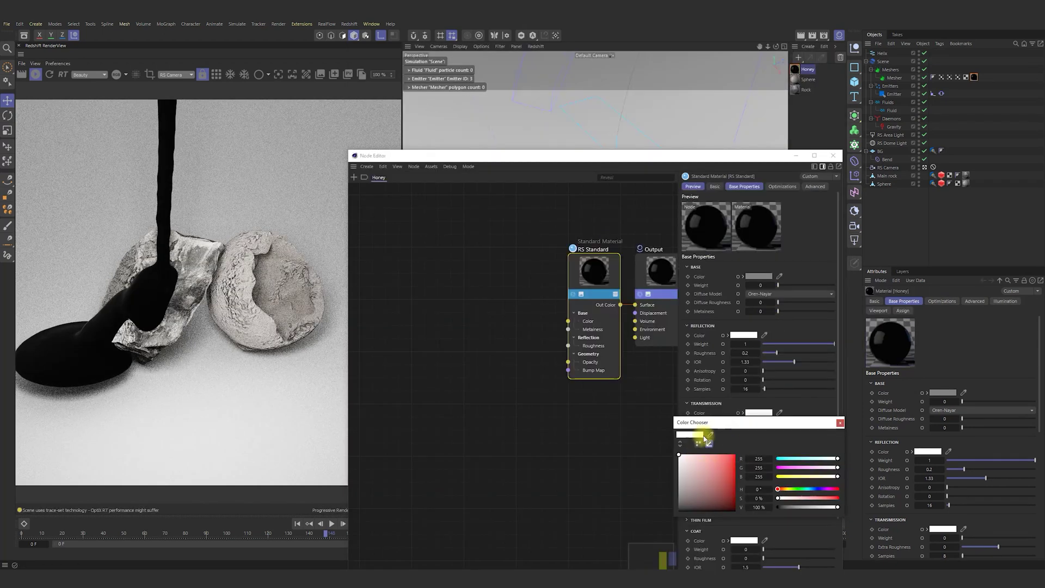
{"action": "left_click", "coordinate": [682, 445]}
{"action": "left_click", "coordinate": [775, 444]}
{"action": "double_click", "coordinate": [693, 456]}
{"action": "key", "text": "ctrl+v"}
{"action": "key", "text": "Return"}
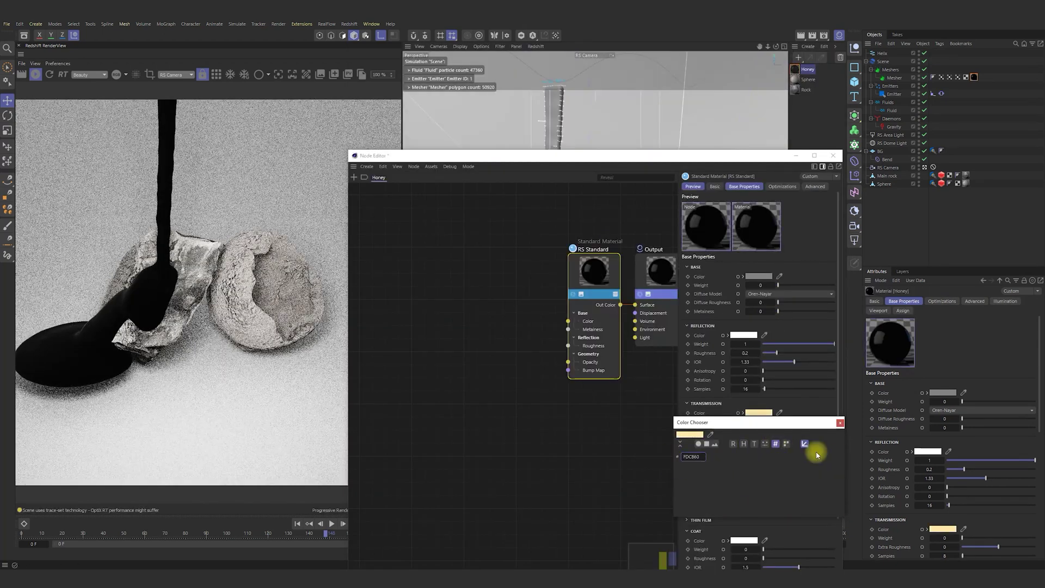
{"action": "left_click", "coordinate": [840, 422]}
Set the honey's transmission Weight to 1, Extra Roughness to 0.05 and Depth to 30.
{"action": "left_click_drag", "start_coordinate": [785, 422], "coordinate": [856, 425]}
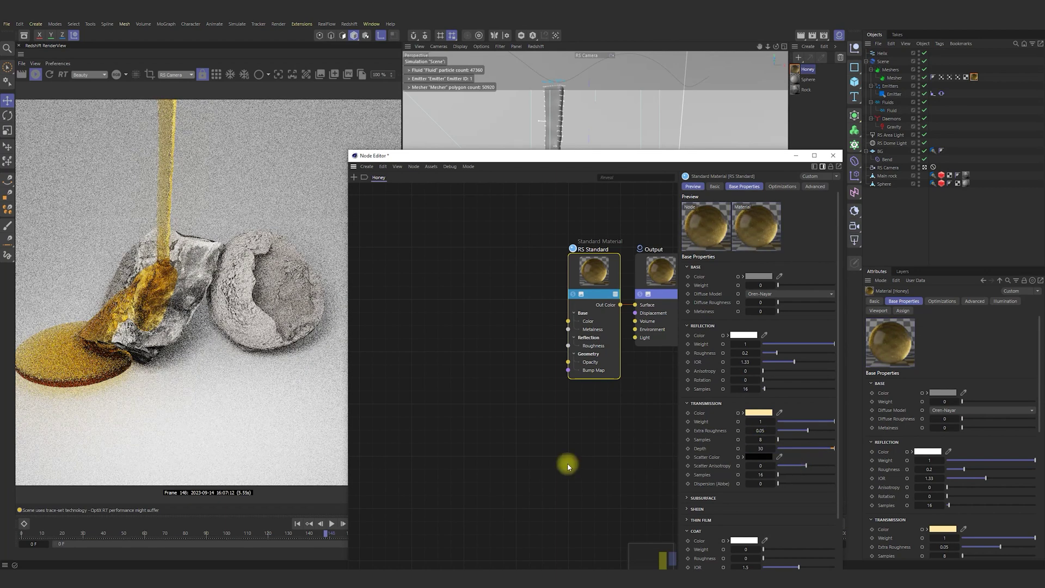
{"action": "left_click_drag", "start_coordinate": [421, 158], "coordinate": [449, 76]}
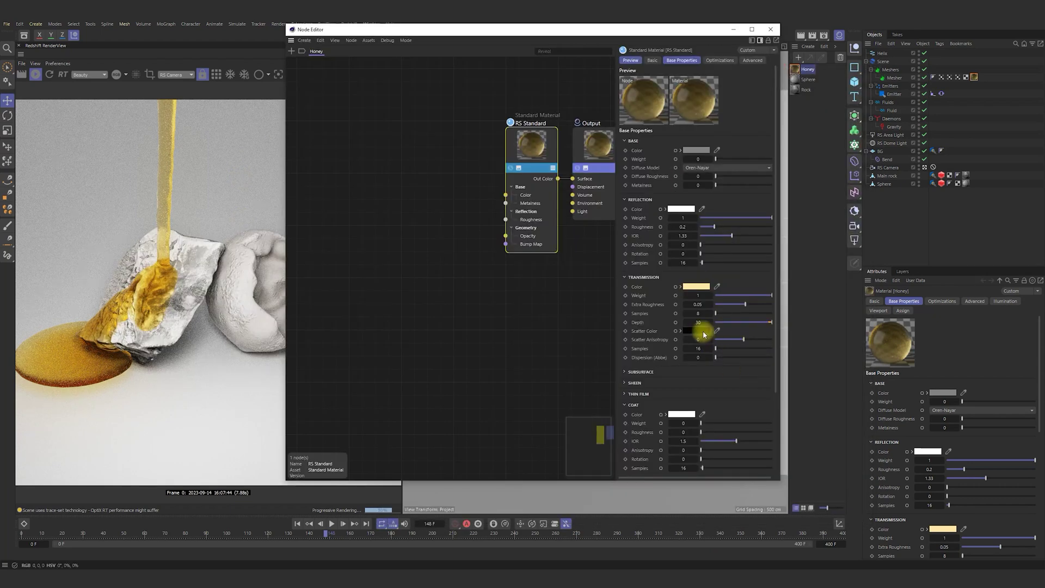
Set the honey's transmission Scatter Color to hex FD9C00.
{"action": "left_click", "coordinate": [703, 331]}
{"action": "left_click", "coordinate": [618, 362]}
{"action": "left_click", "coordinate": [711, 362]}
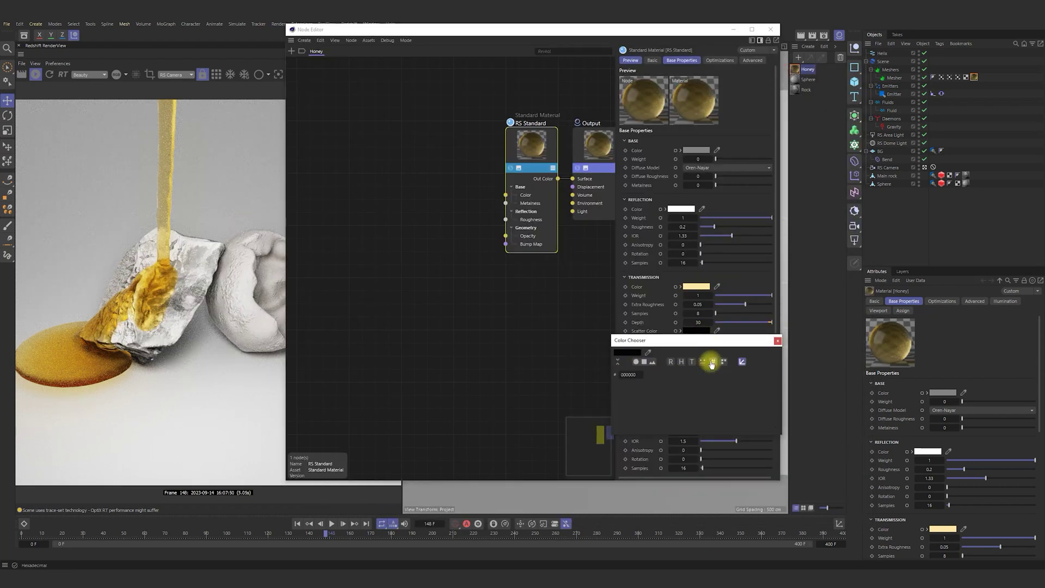
{"action": "double_click", "coordinate": [630, 375]}
{"action": "type", "text": "FD9C00"}
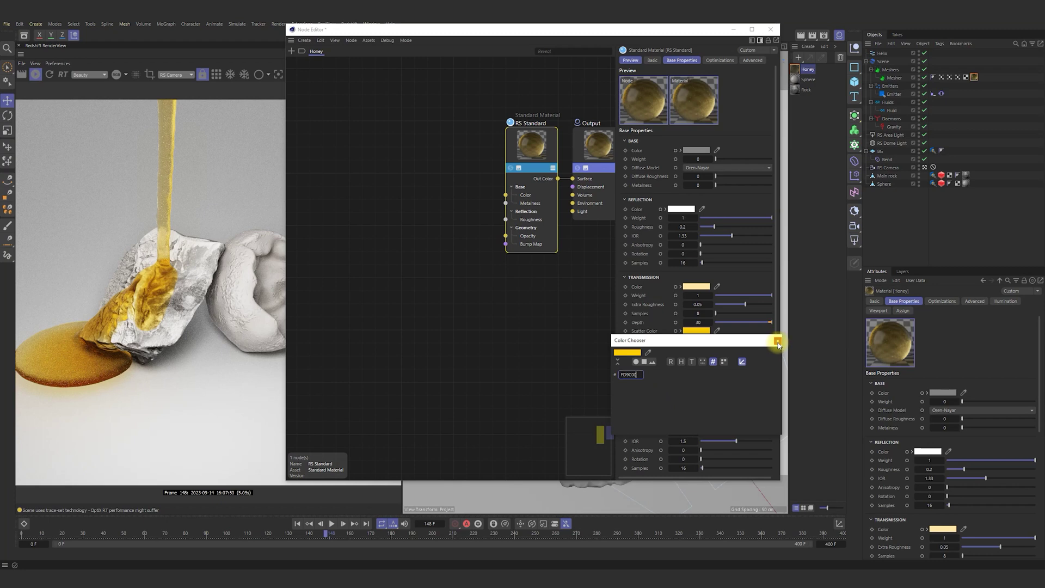
{"action": "left_click", "coordinate": [777, 342]}
{"action": "left_click_drag", "start_coordinate": [513, 35], "coordinate": [659, 41]}
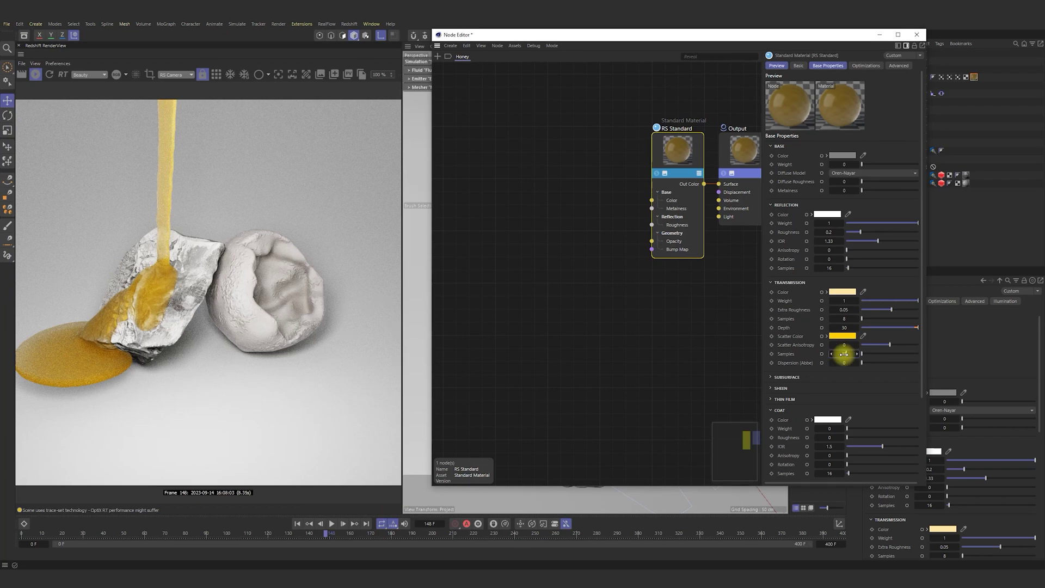
Set the honey's transmission scatter Samples to 32 and its subsurface Color to hex FDAD00.
{"action": "left_click", "coordinate": [794, 377]}
{"action": "left_click", "coordinate": [832, 386]}
{"action": "left_click", "coordinate": [754, 419]}
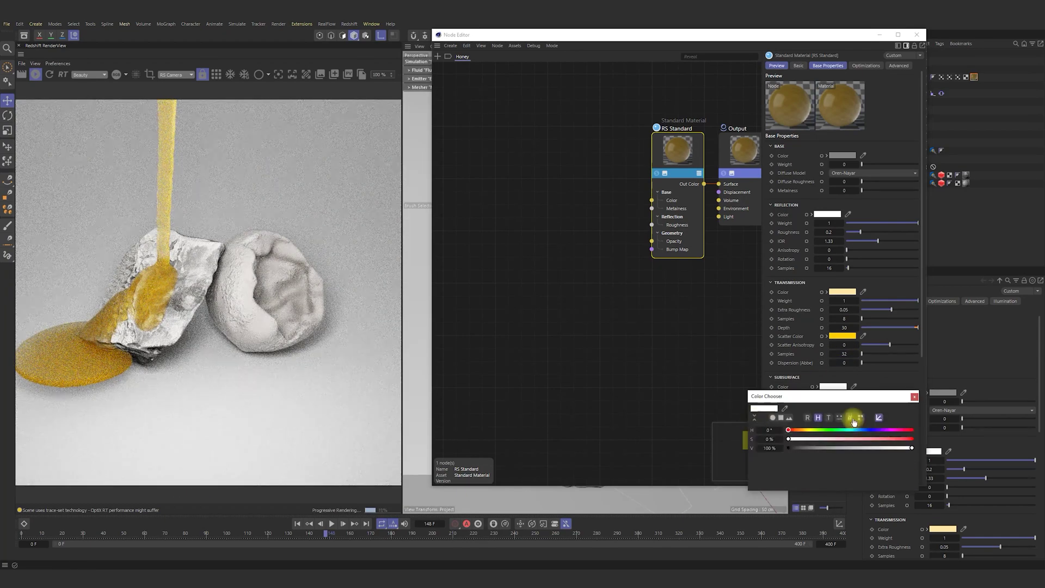
{"action": "left_click", "coordinate": [850, 418]}
{"action": "key", "text": "ctrl+v"}
{"action": "key", "text": "Return"}
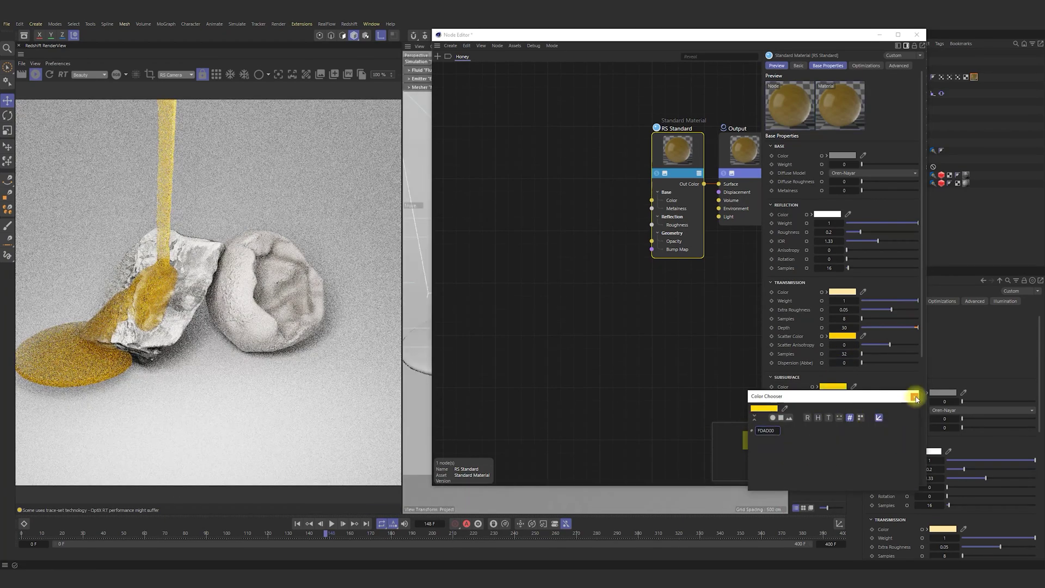
{"action": "left_click", "coordinate": [915, 397]}
Set the subsurface Weight to 0.0015, match Radius to the subsurface color and set Scale to 0.042.
{"action": "double_click", "coordinate": [834, 395]}
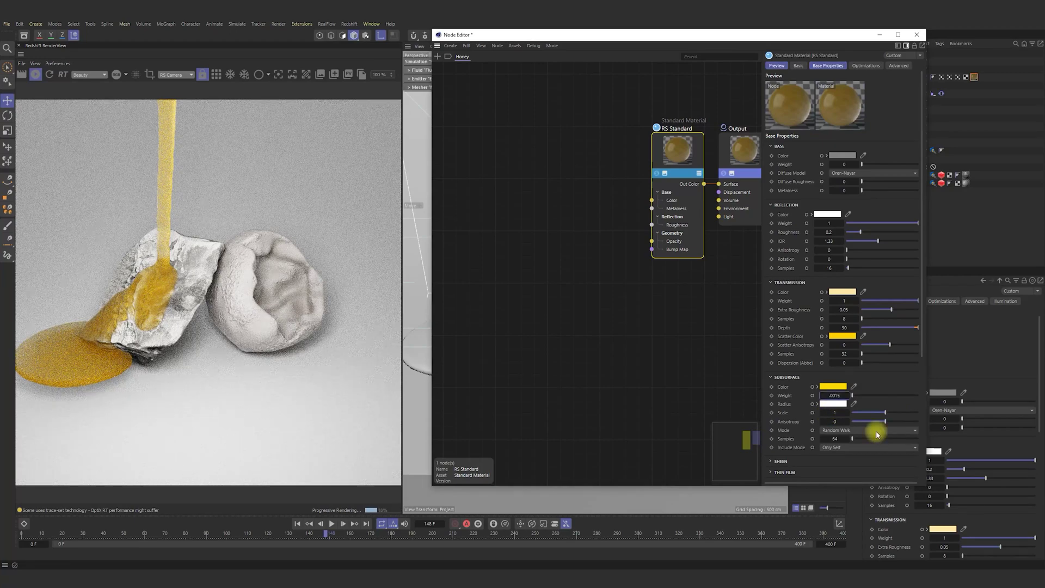
{"action": "left_click", "coordinate": [854, 404]}
{"action": "left_click", "coordinate": [840, 387]}
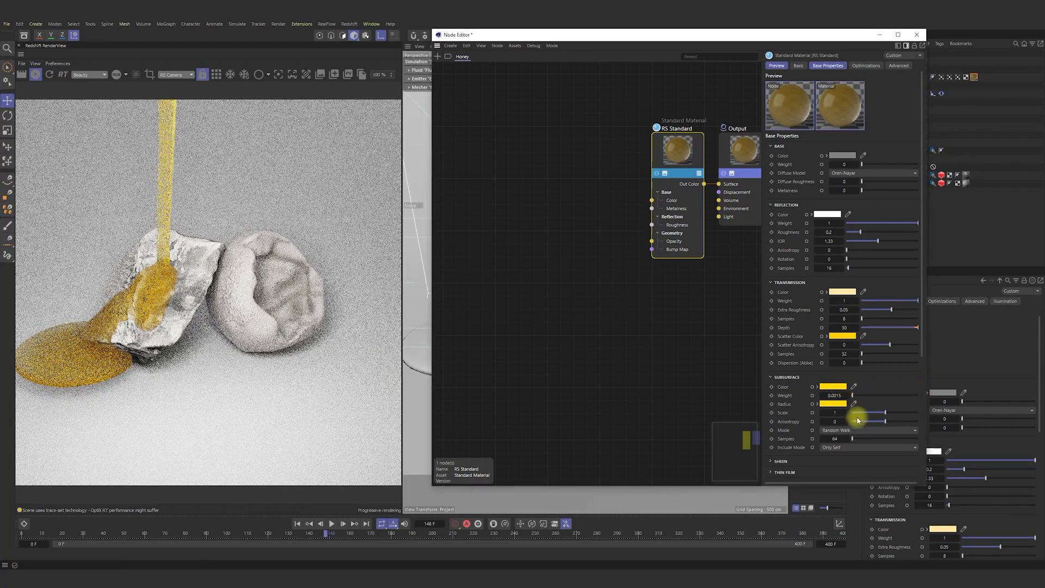
{"action": "double_click", "coordinate": [841, 412]}
{"action": "type", "text": "0.042"}
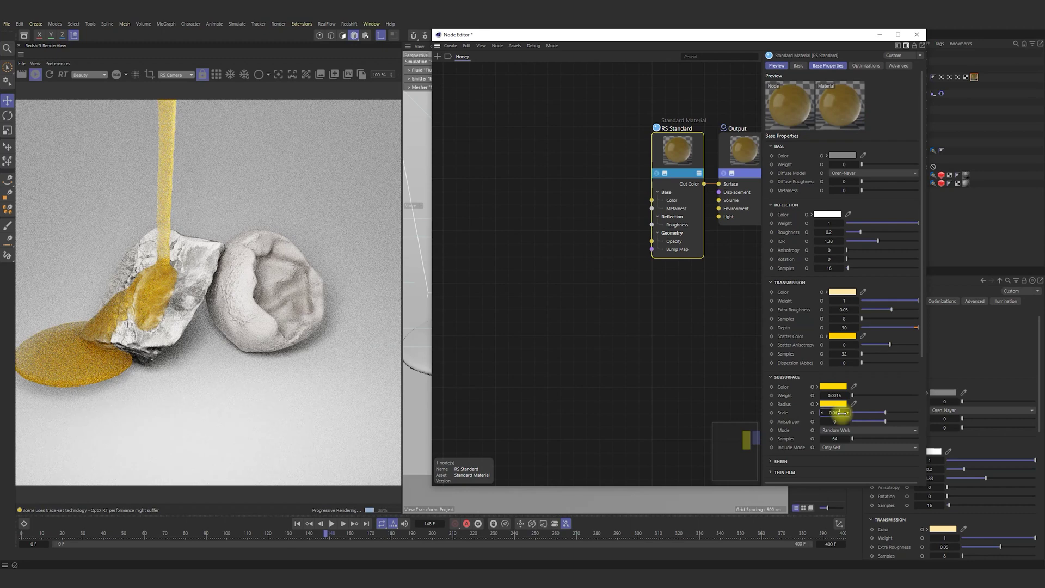
{"action": "key", "text": "Return"}
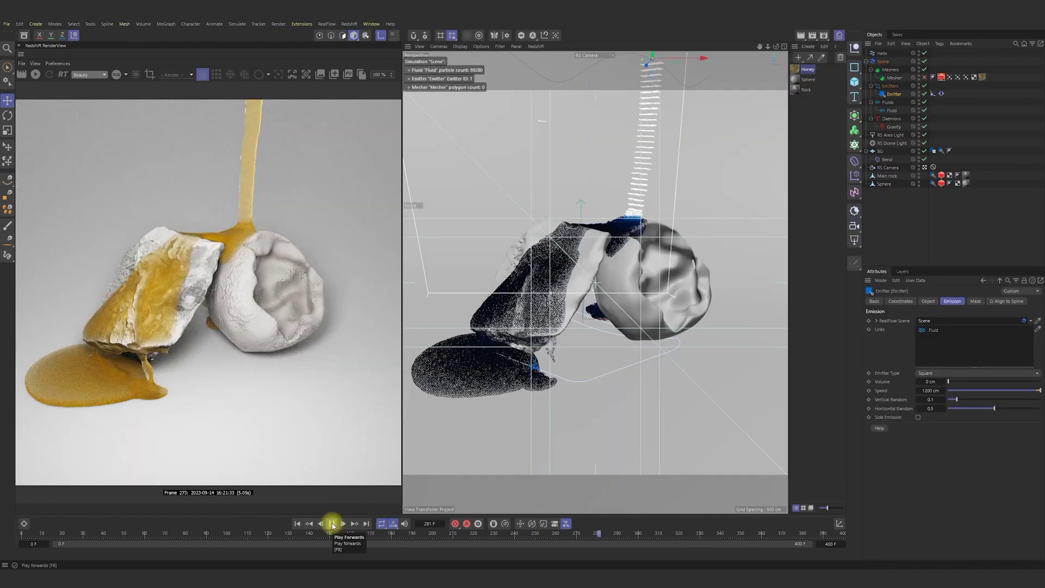